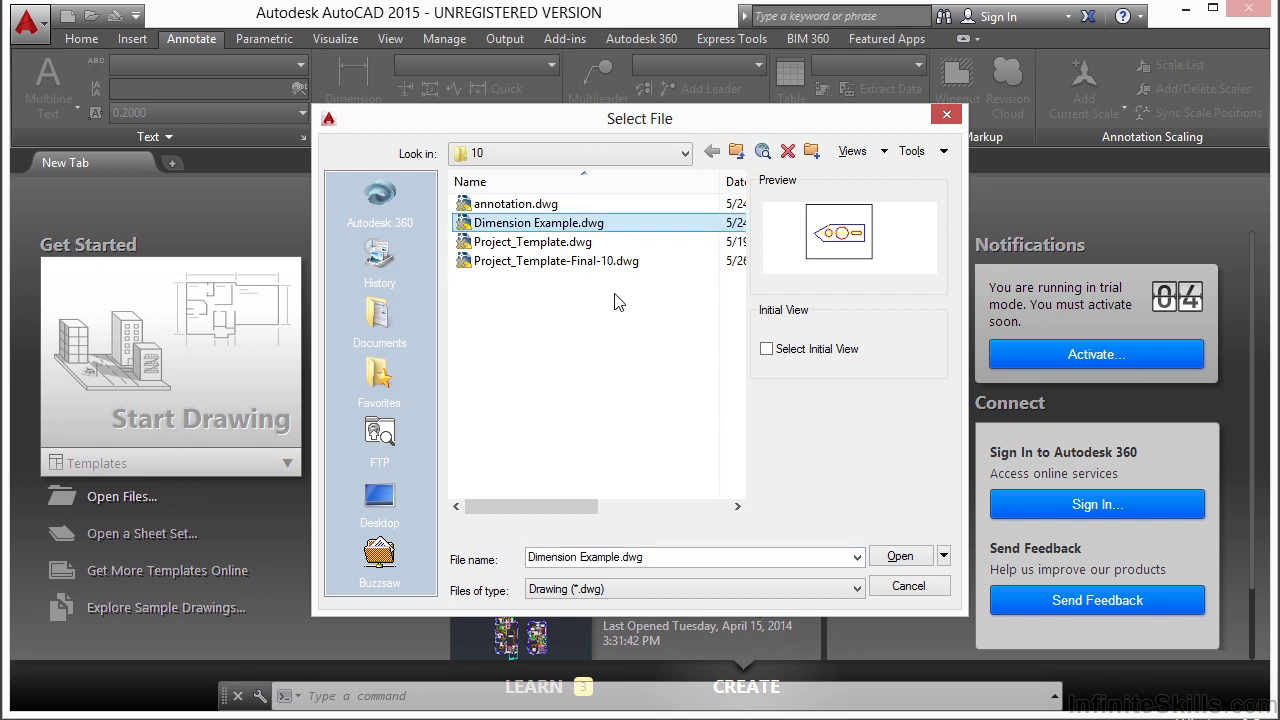
- Open Dimension Example.dwg and switch to its DIMENSION layout
click(902, 560)
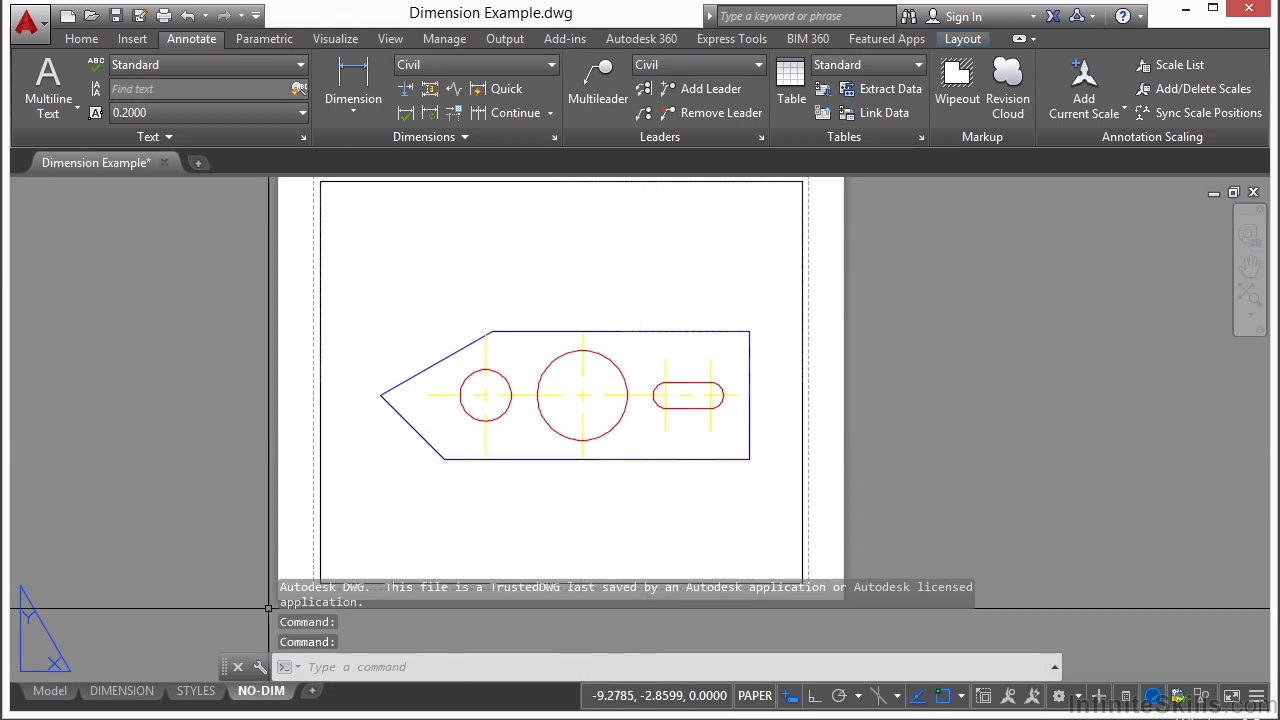
click(138, 697)
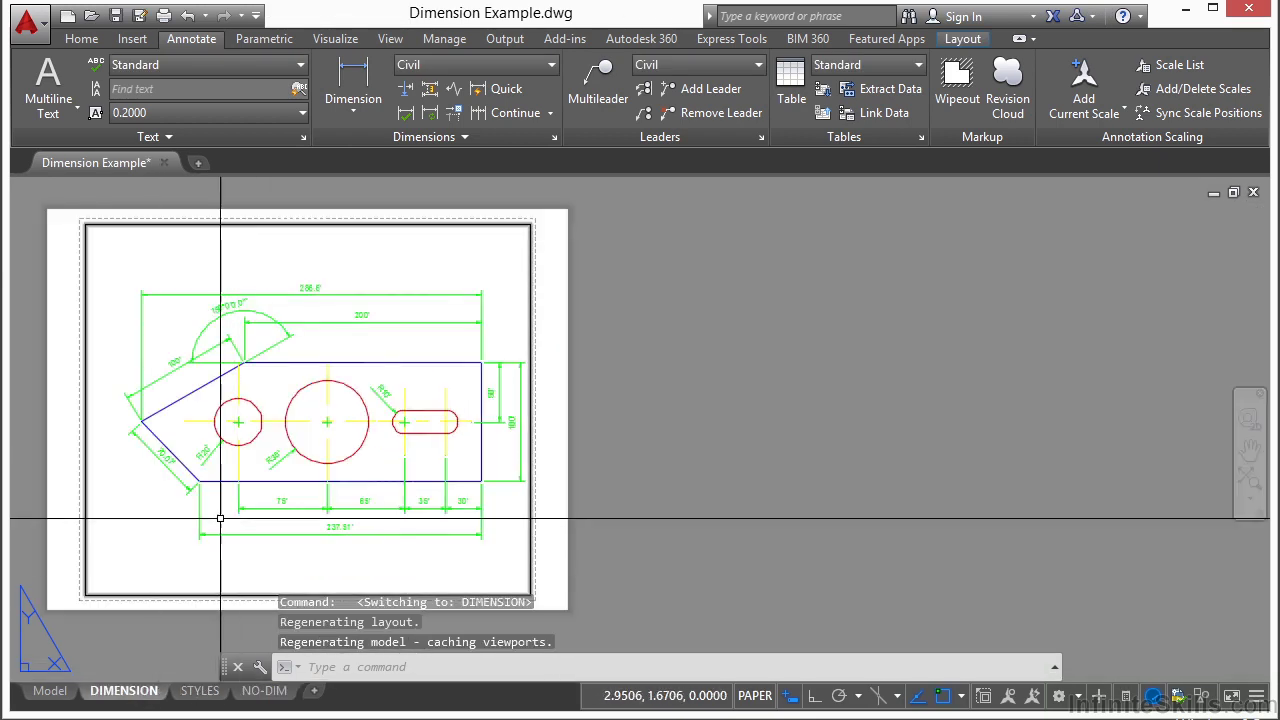
scroll(373, 350, up, 4)
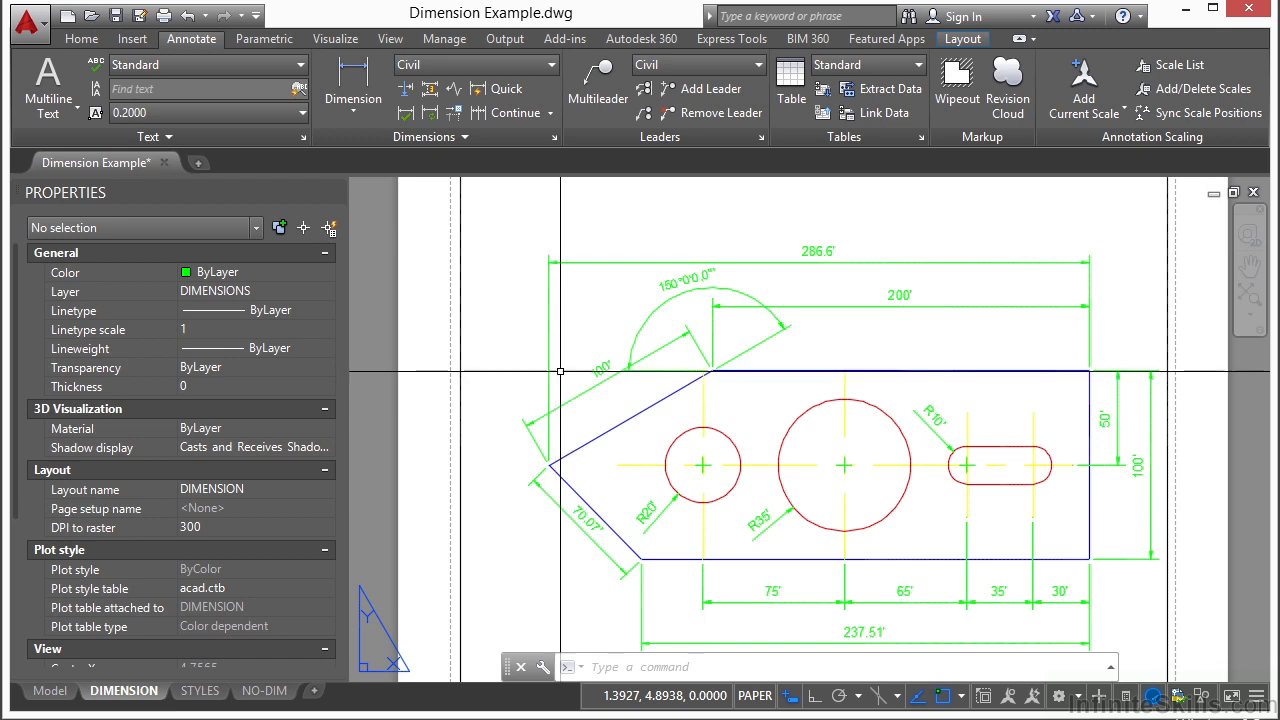
- Replace the text of the aligned dimension on the bracket's upper sloped edge with SIDE VIEW
scroll(590, 368, up, 6)
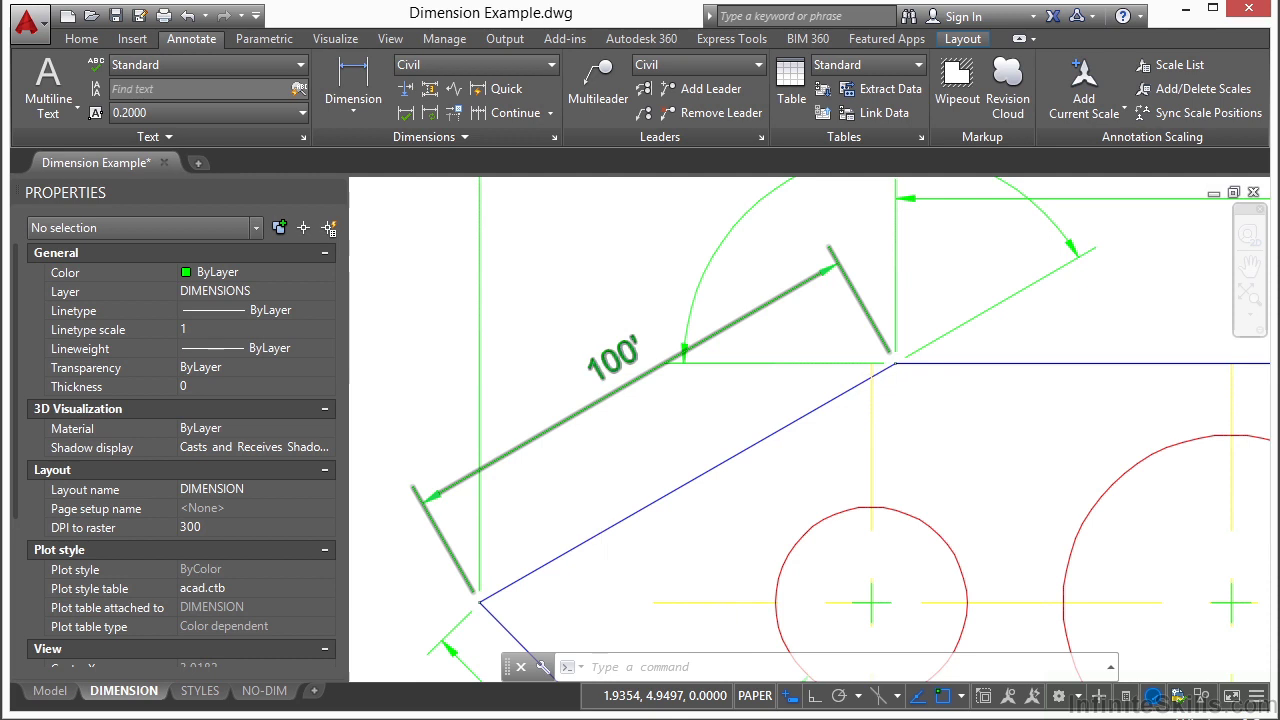
click(610, 362)
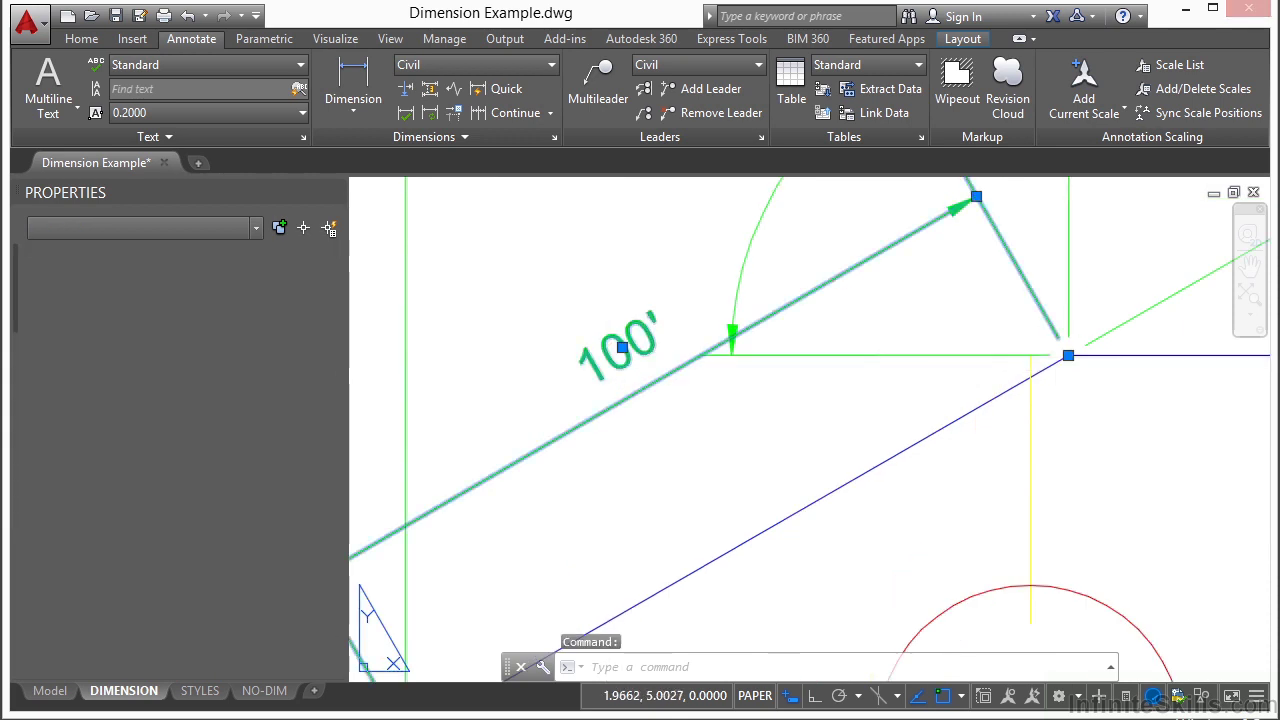
double_click(615, 358)
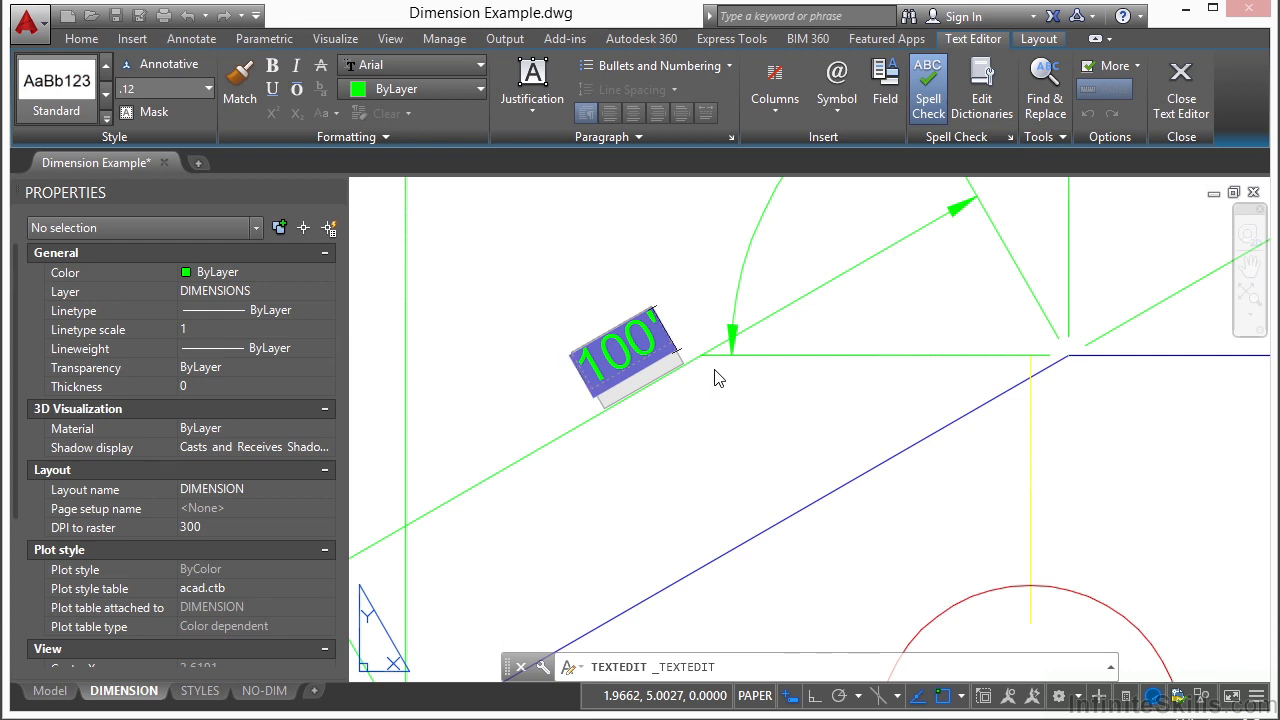
key(Delete)
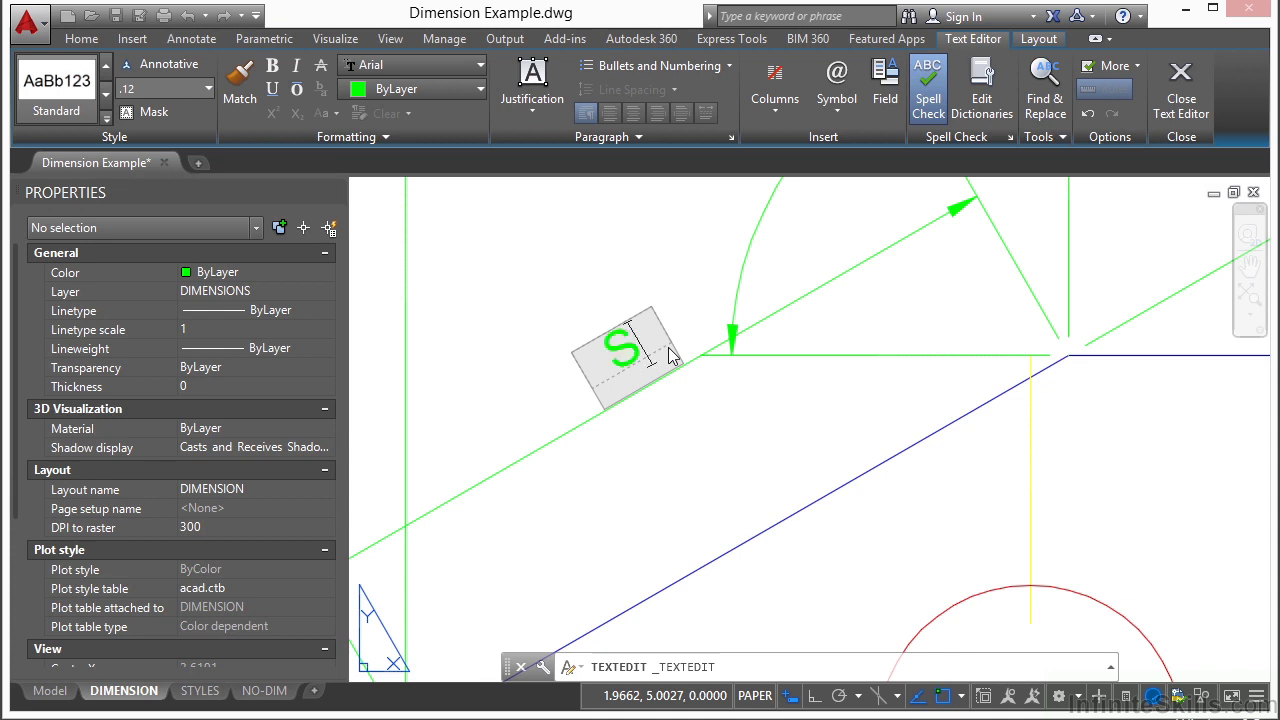
text(SIDE VIEW)
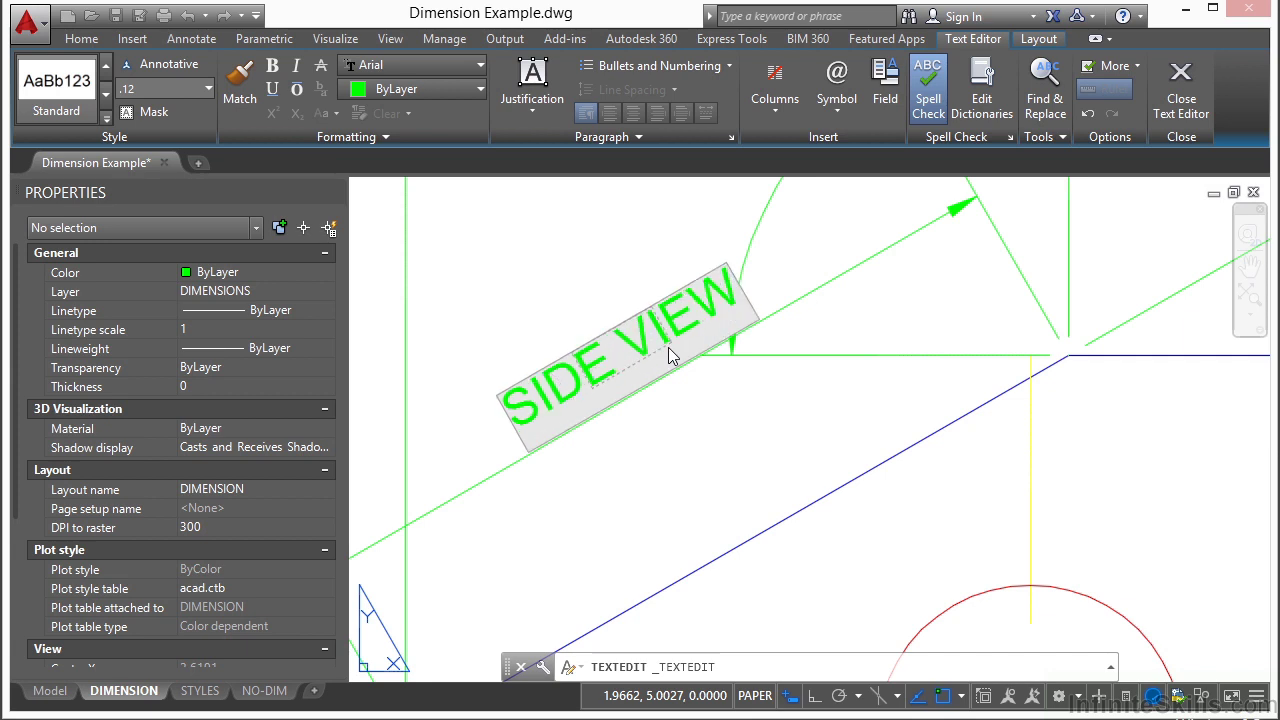
key(Return)
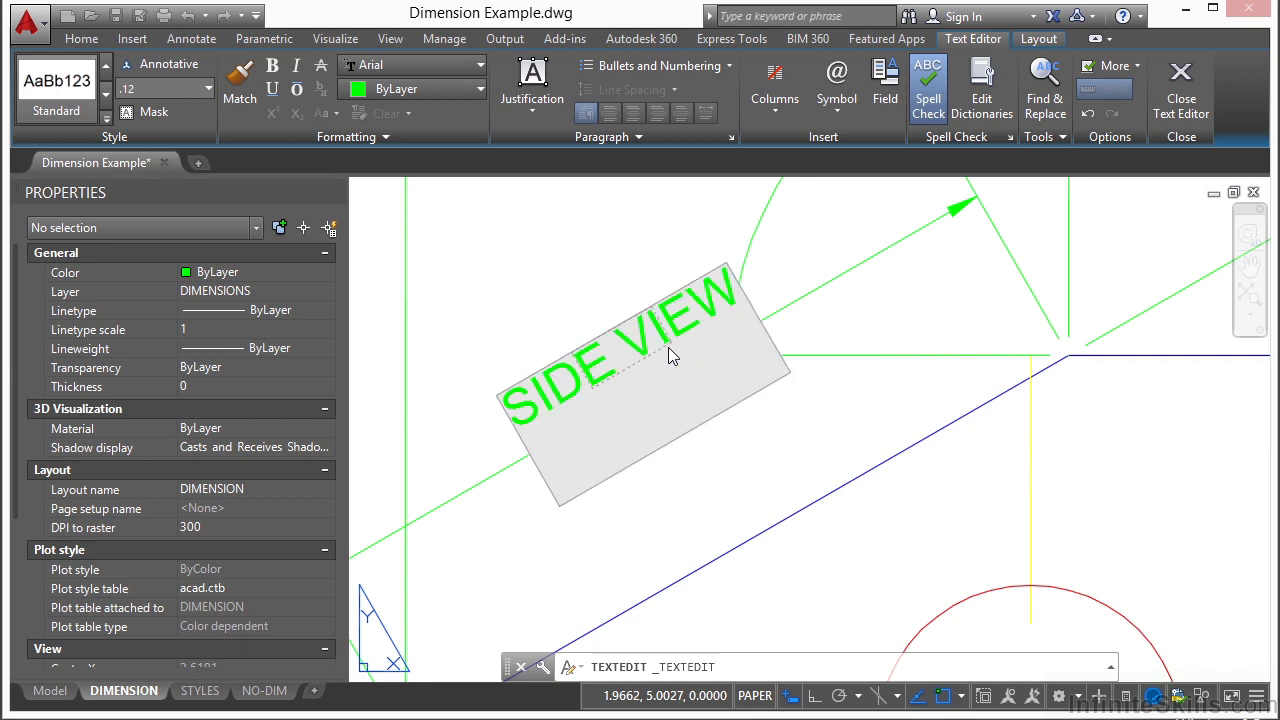
key(BackSpace)
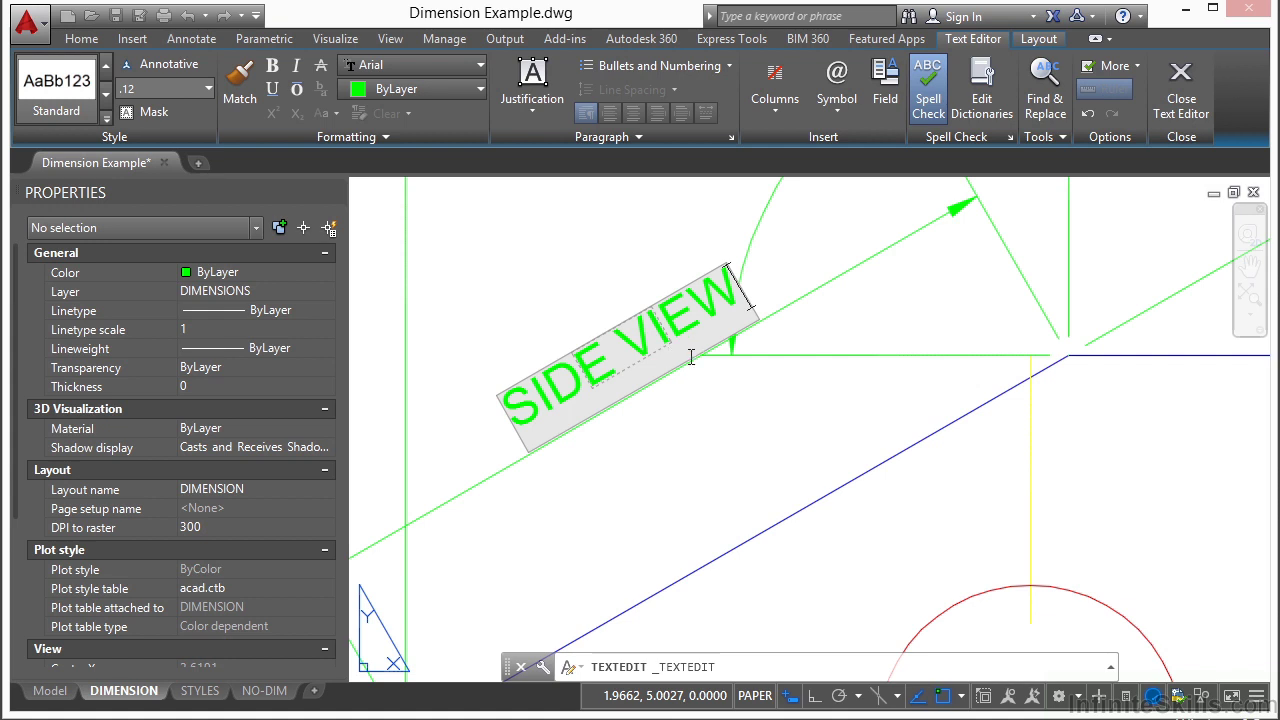
click(751, 427)
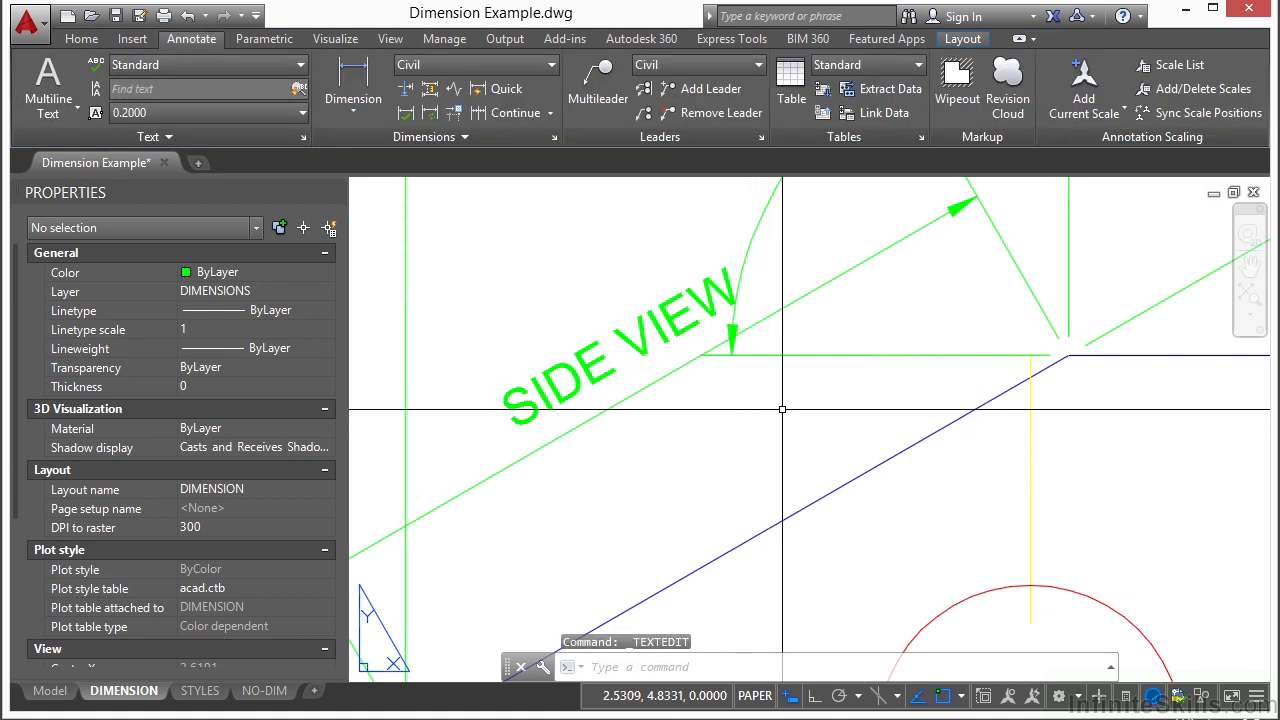
- Replace the SIDE VIEW dimension text with <> to restore the measured value, and add "side" on a second line
scroll(757, 428, down, 3)
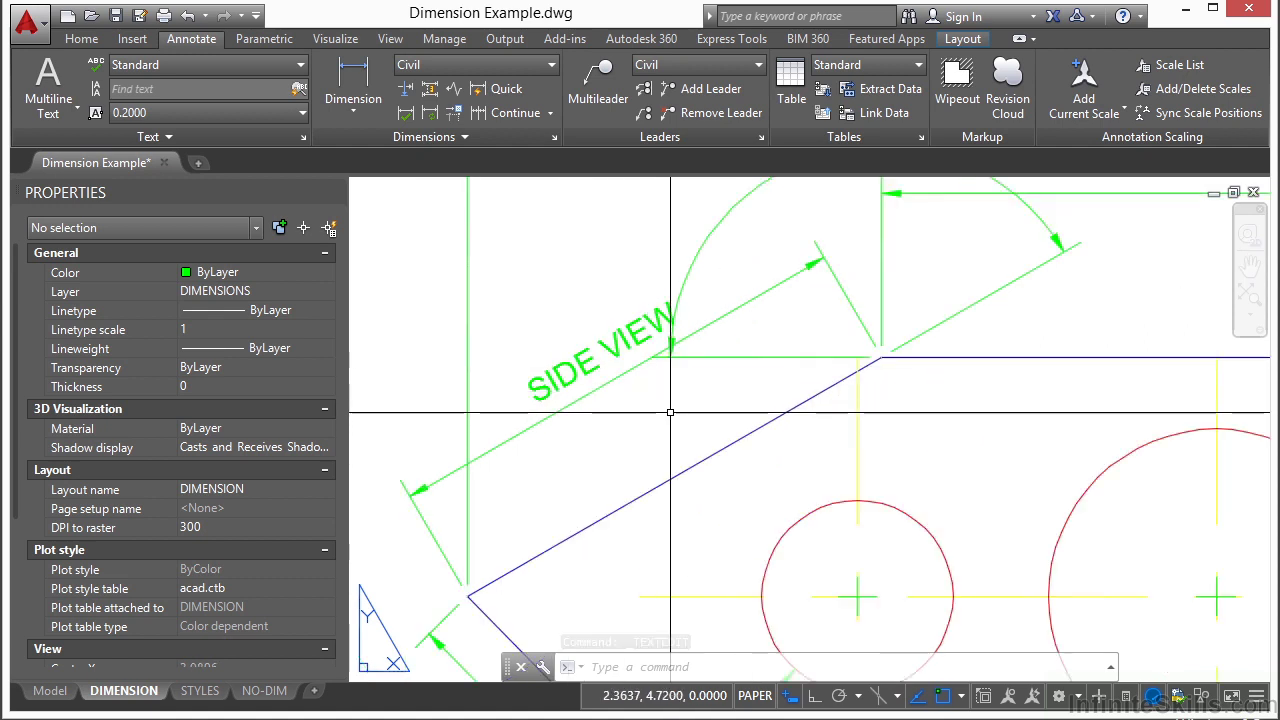
double_click(572, 390)
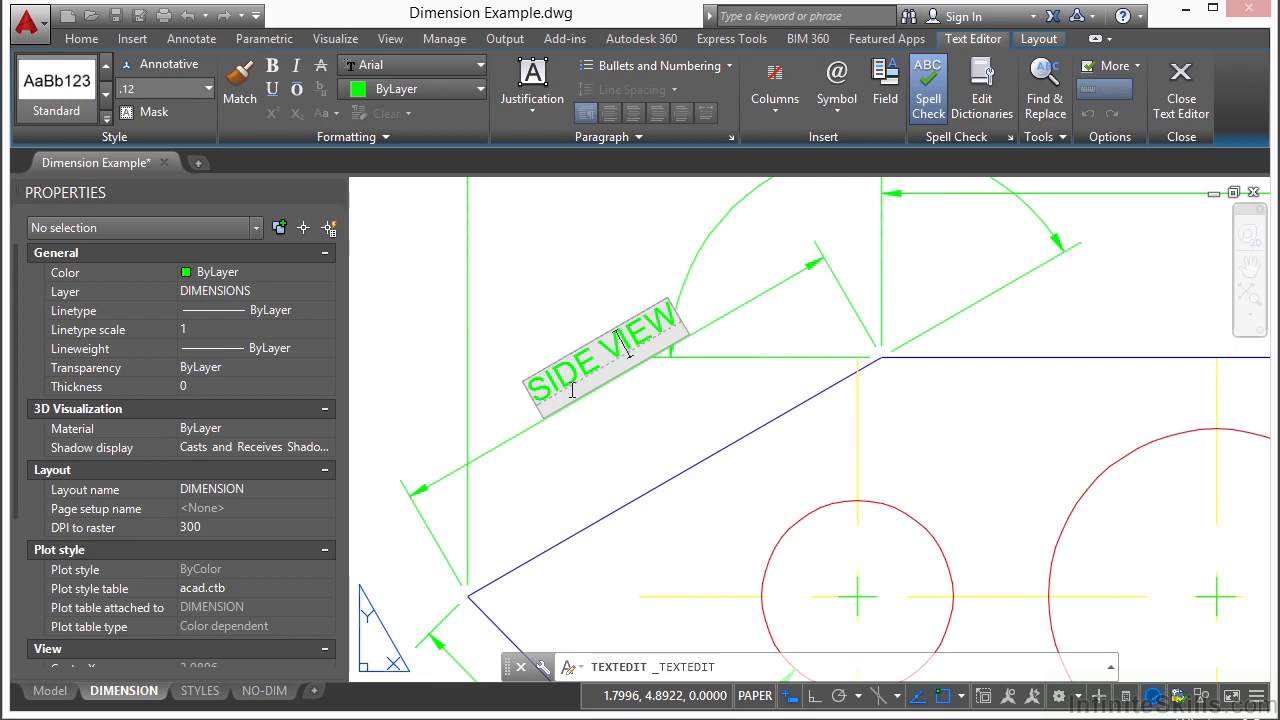
key(BackSpace)
key(BackSpace)
key(BackSpace)
key(BackSpace)
key(BackSpace)
key(BackSpace)
key(BackSpace)
key(BackSpace)
key(BackSpace)
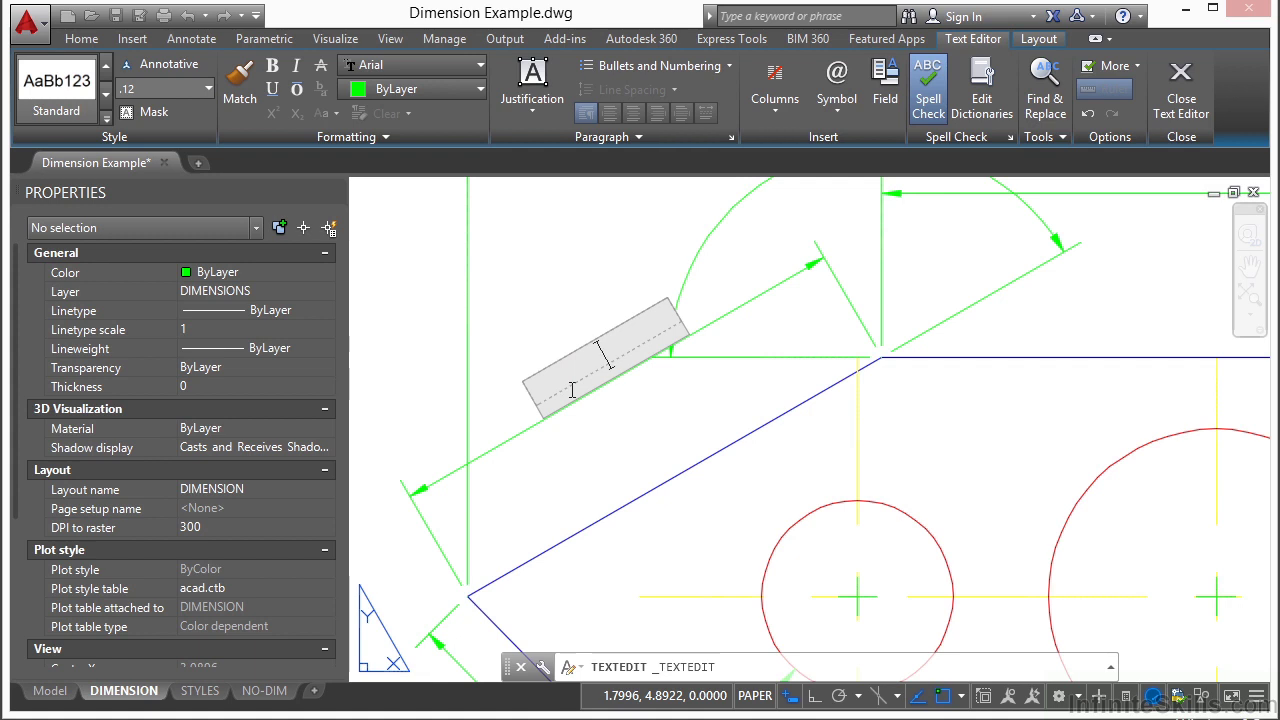
text(<>)
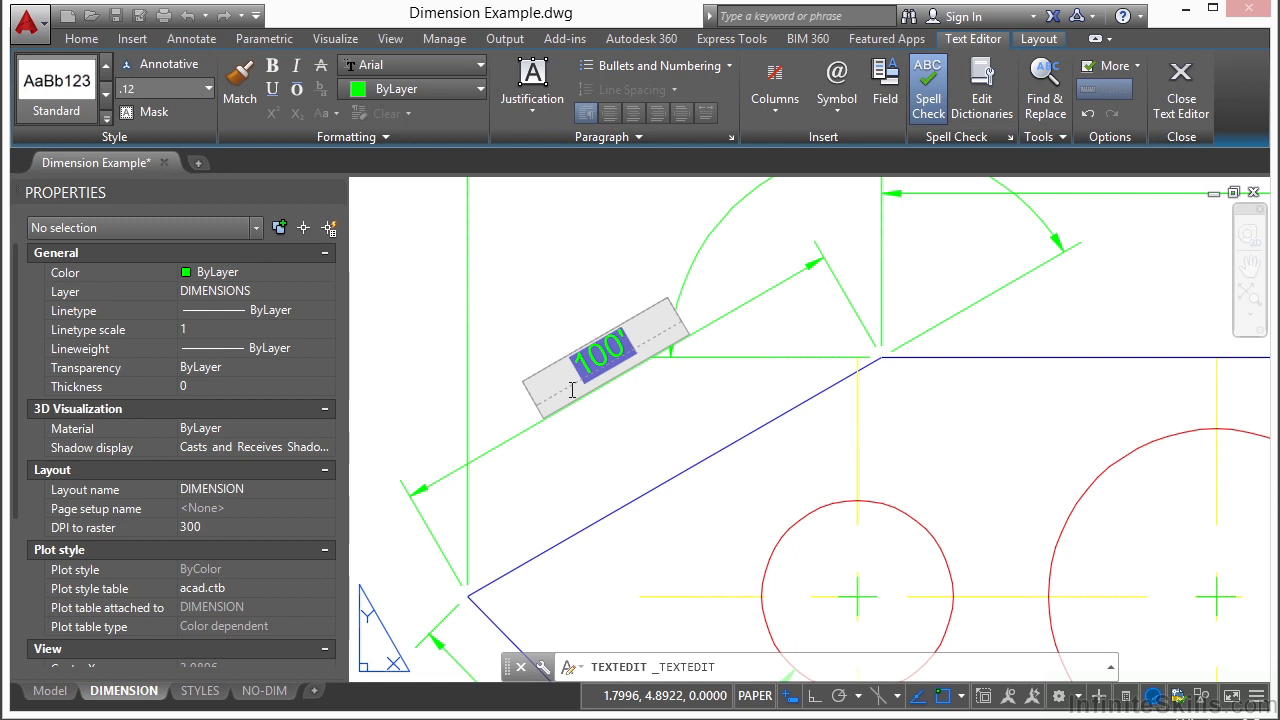
click(580, 437)
double_click(612, 373)
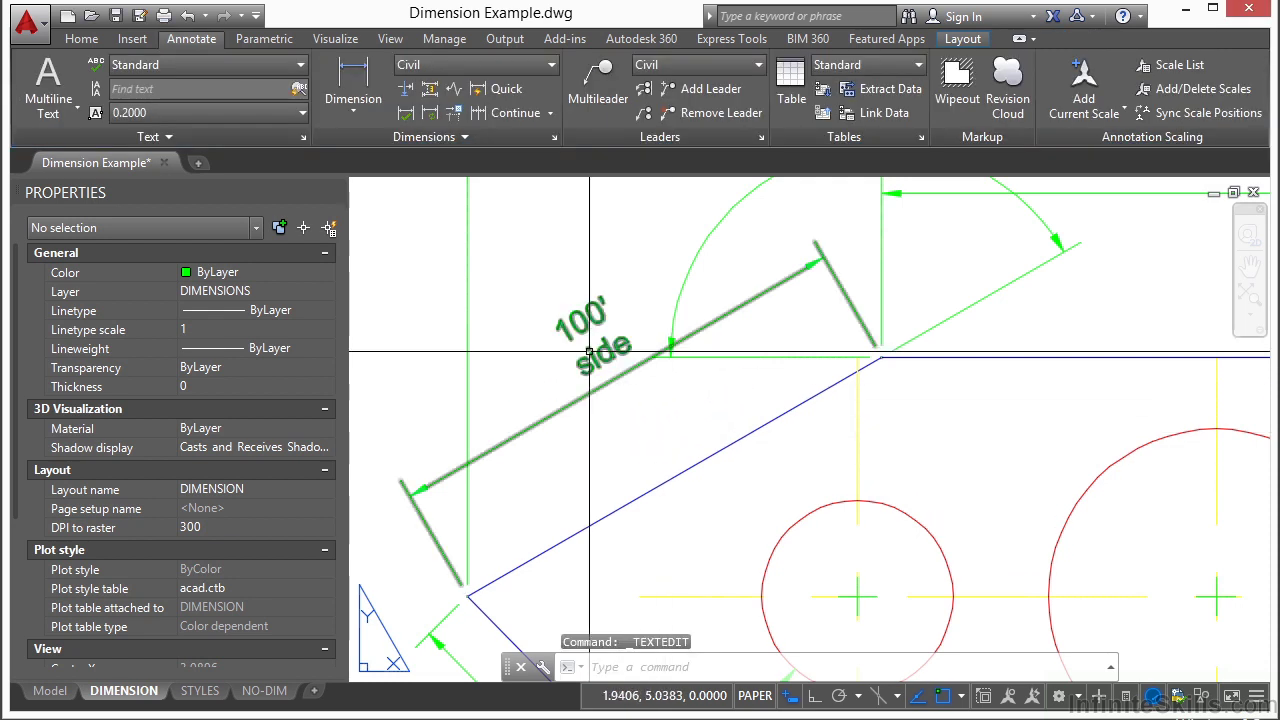
- Keep the sloped edge's aligned dimension on the DIMENSIONS layer and set its dimension style to BOLD
click(643, 343)
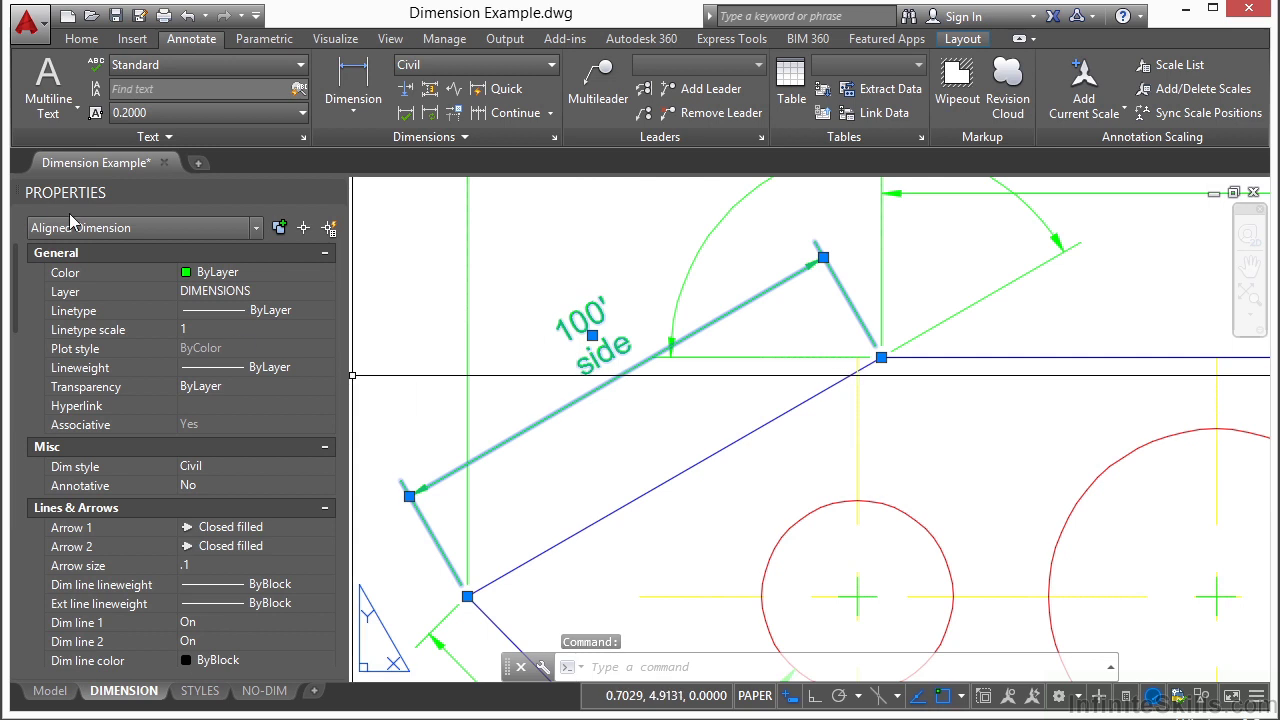
click(245, 275)
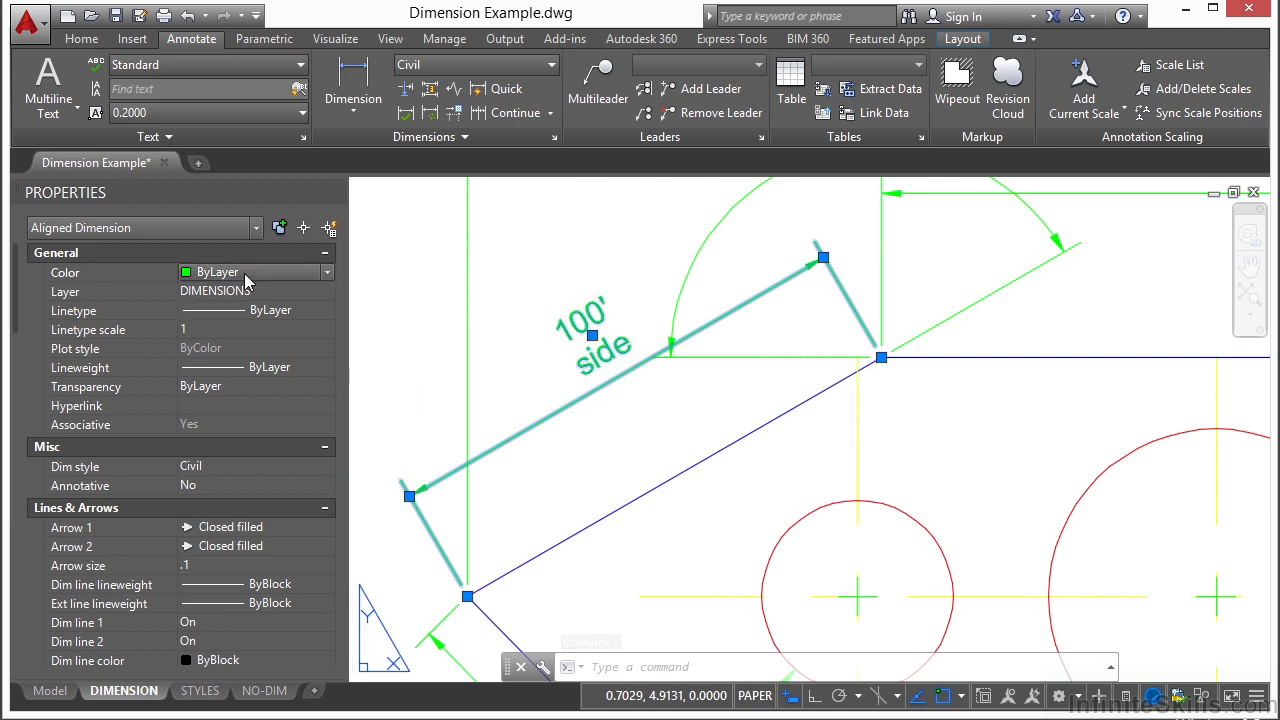
click(235, 292)
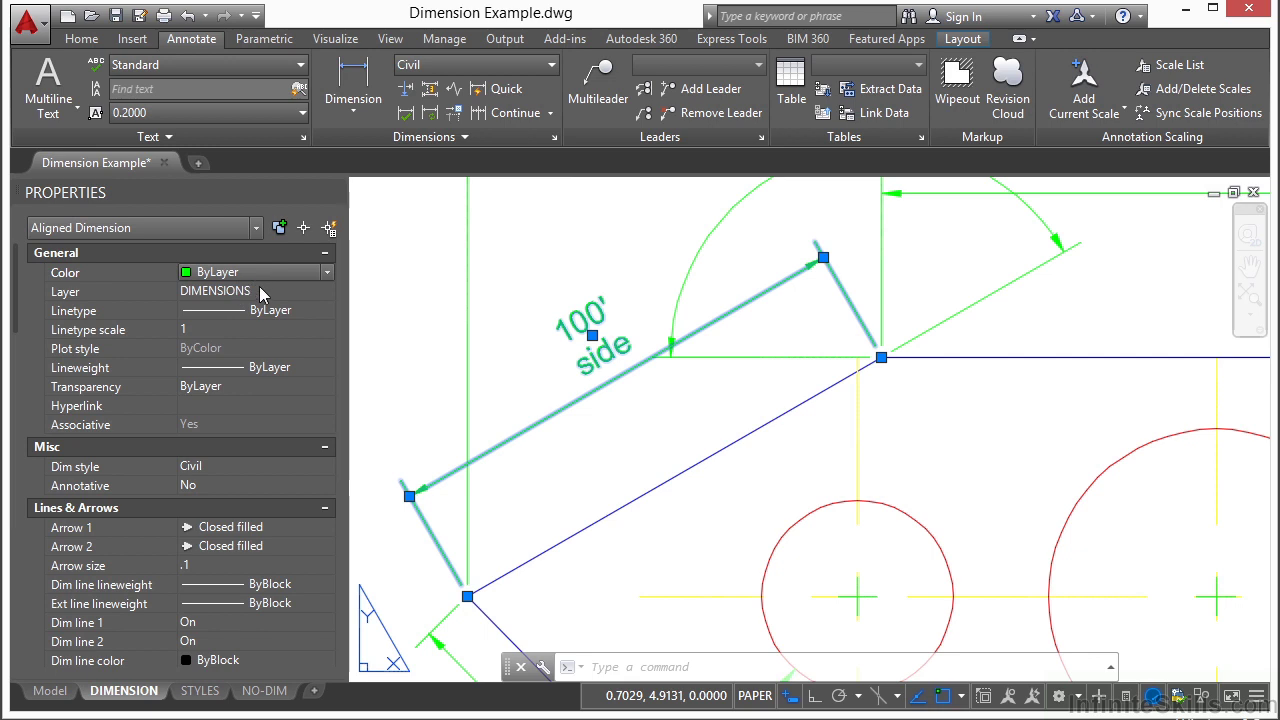
click(241, 292)
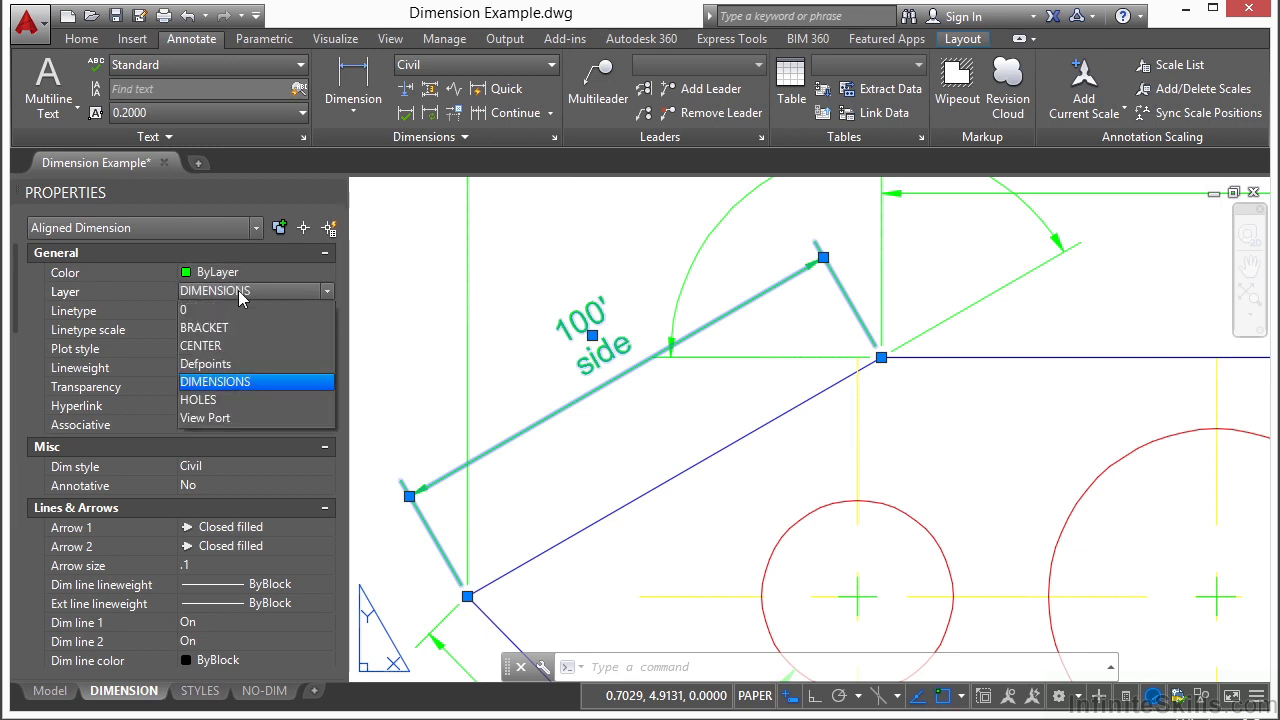
click(237, 388)
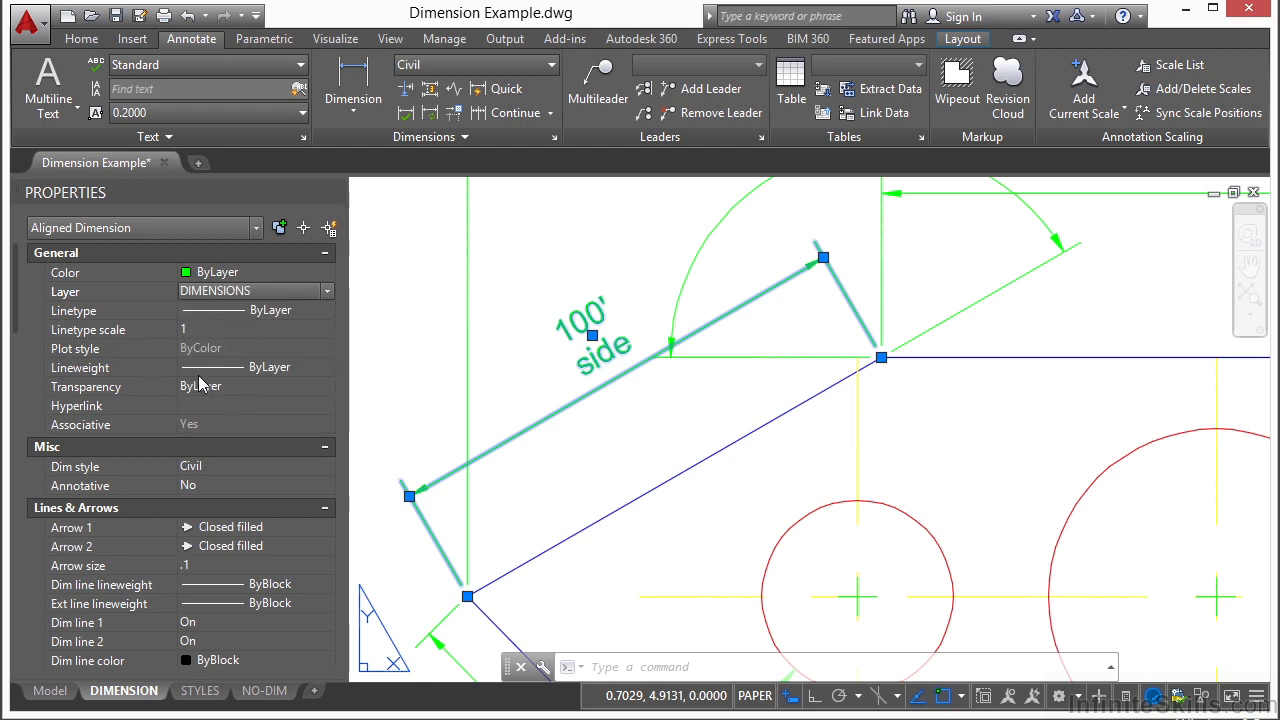
click(243, 470)
click(243, 472)
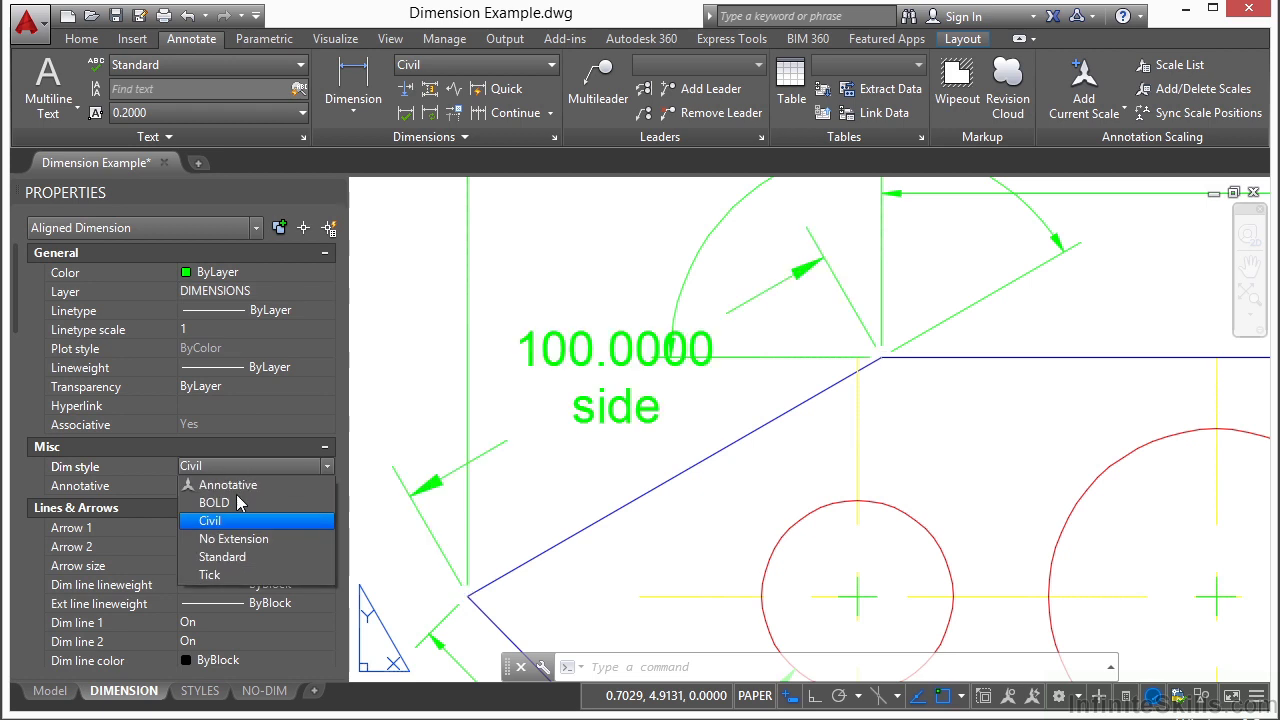
click(238, 511)
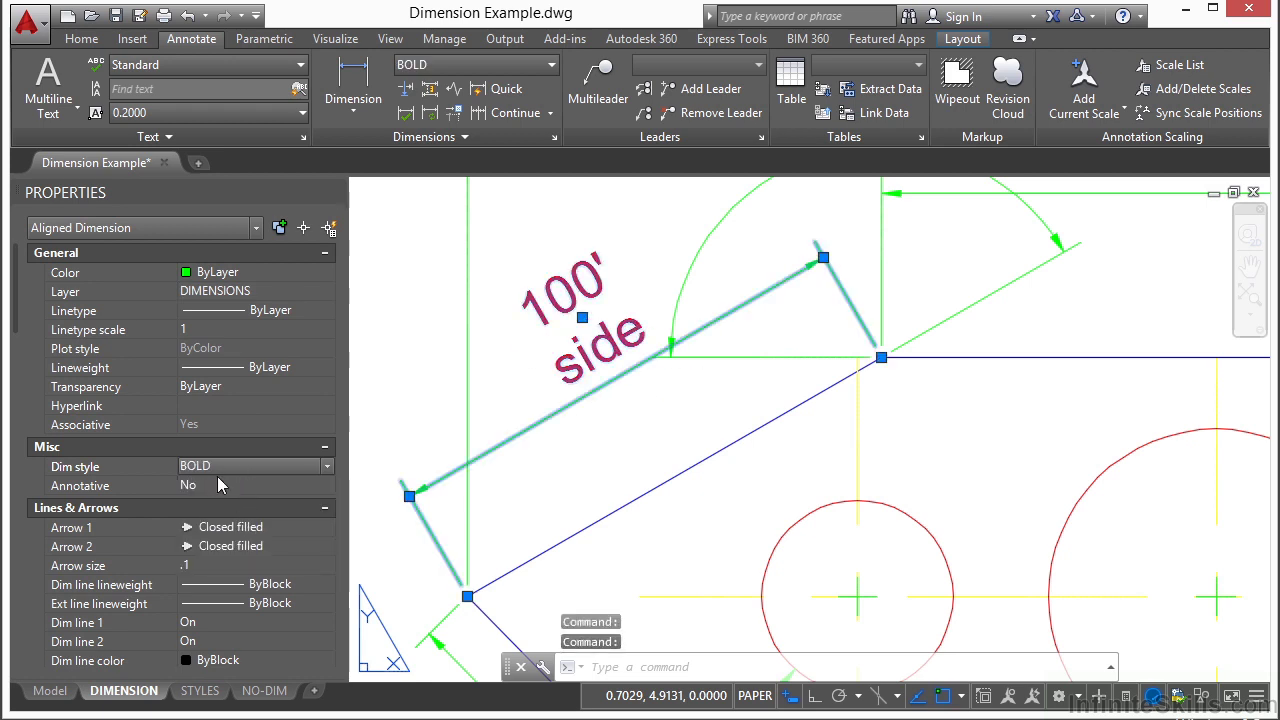
- Set Arrow 2 of the sloped edge's aligned dimension to Dot
scroll(18, 287, down, 1)
drag(18, 280, 21, 316)
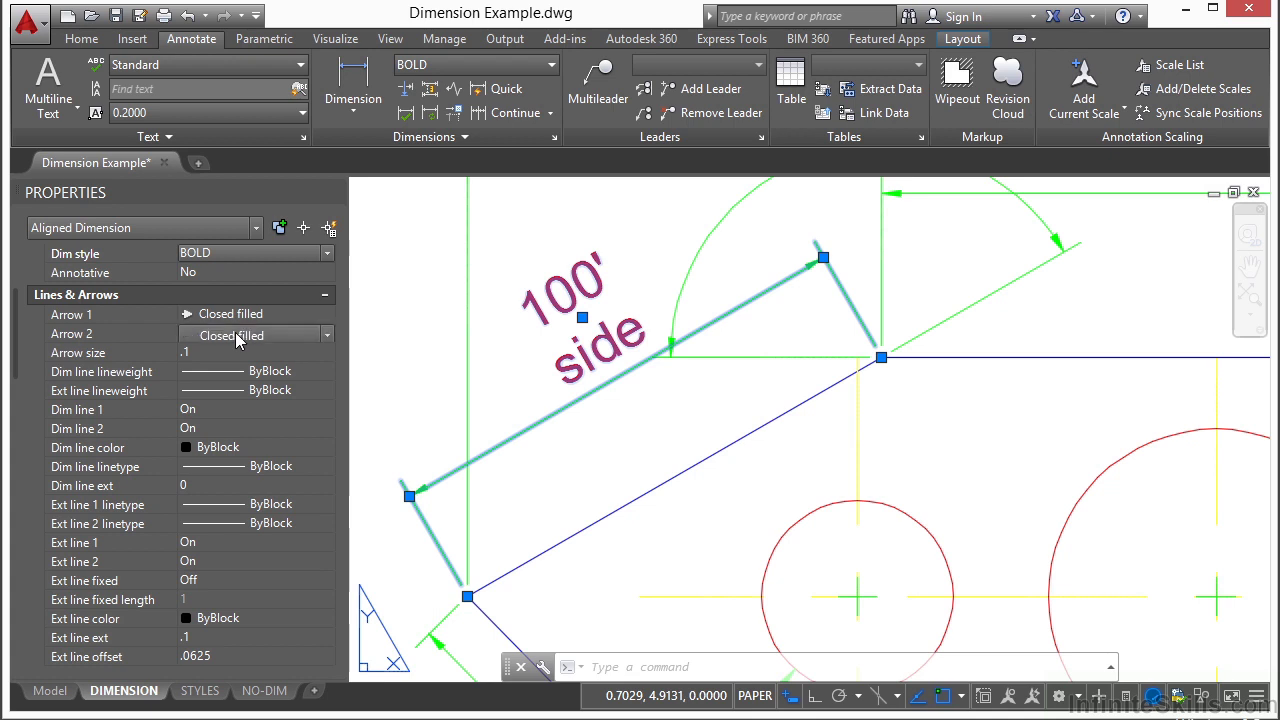
click(237, 338)
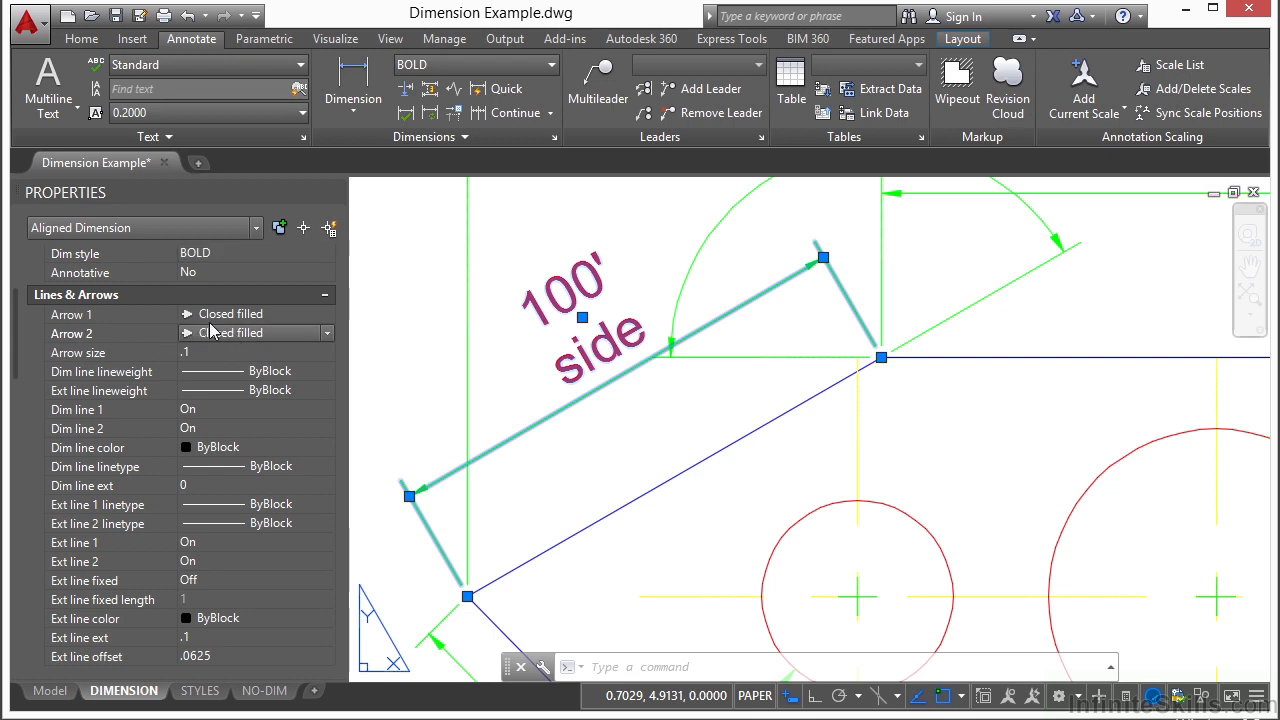
click(228, 341)
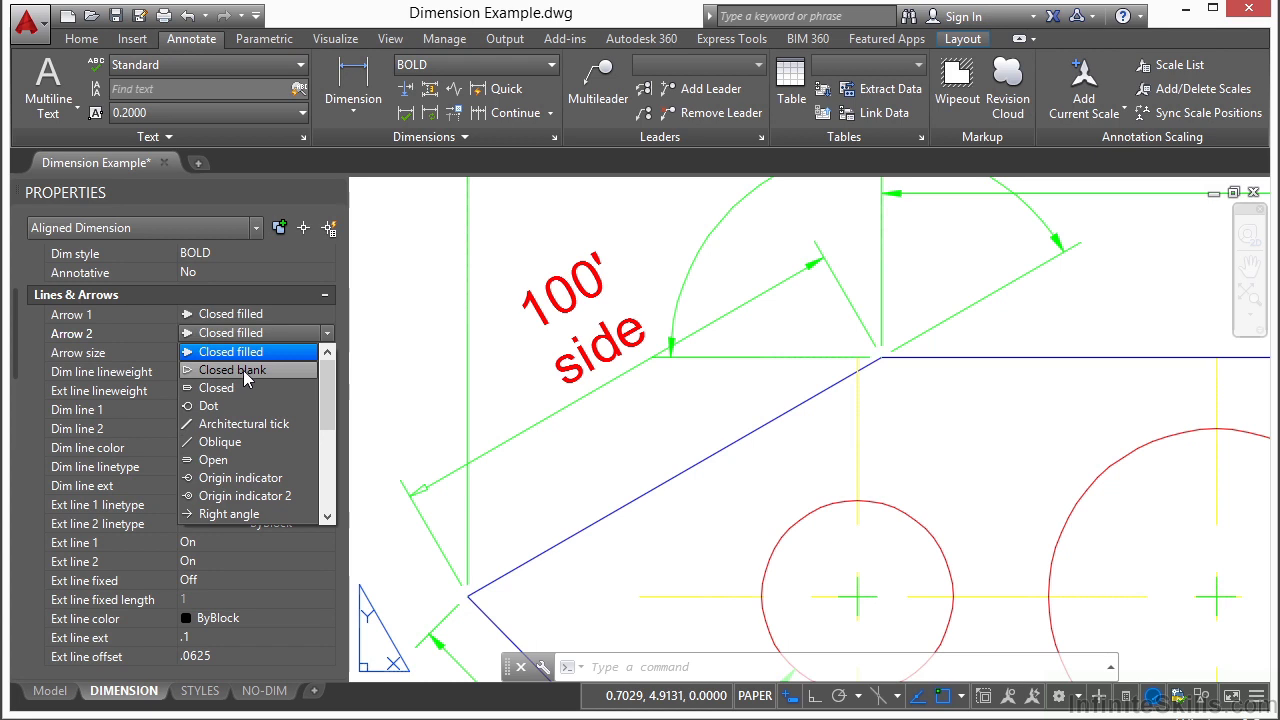
click(221, 407)
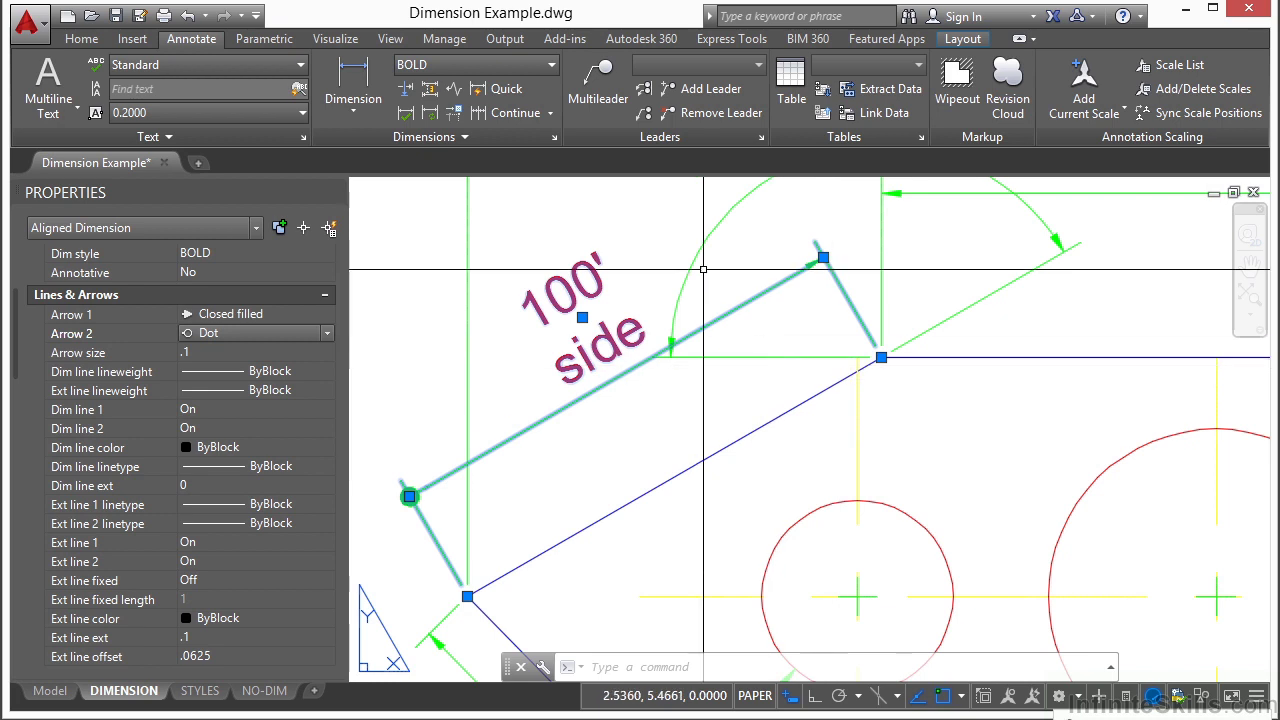
- Add a second aligned dimension between the endpoints of the upper sloped edge, placed between the edge and the existing dimension
click(370, 102)
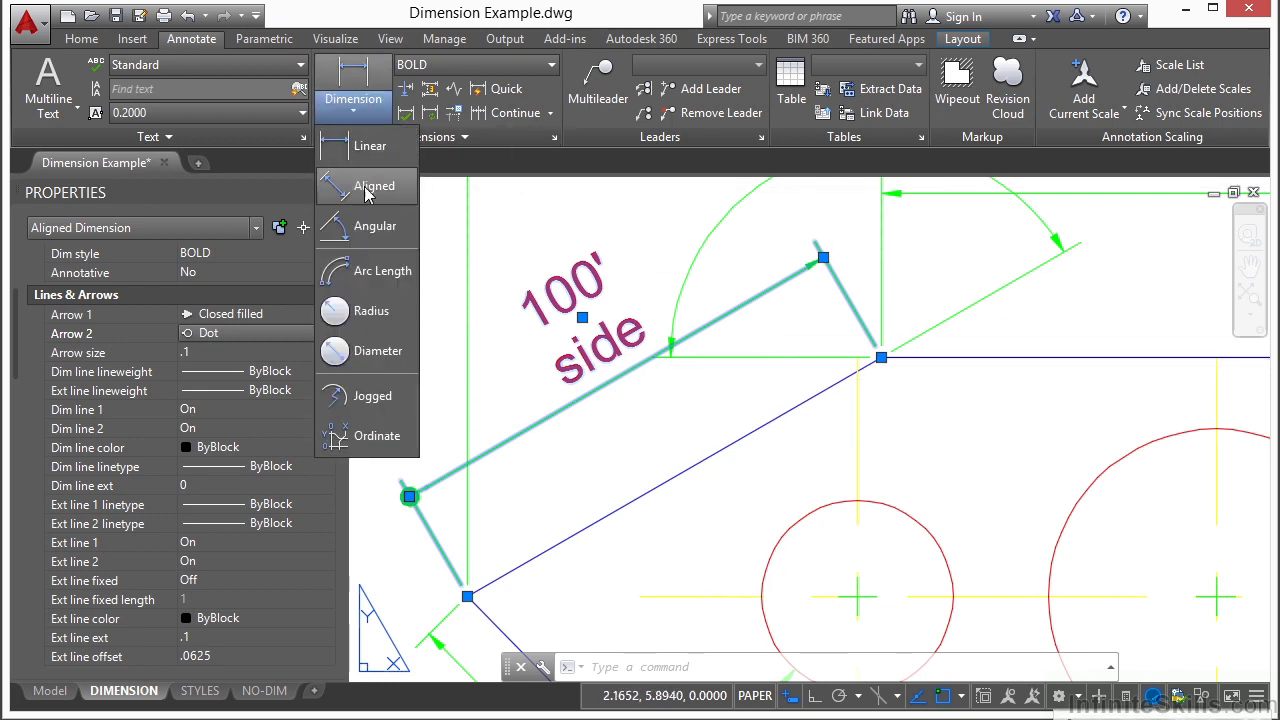
click(375, 234)
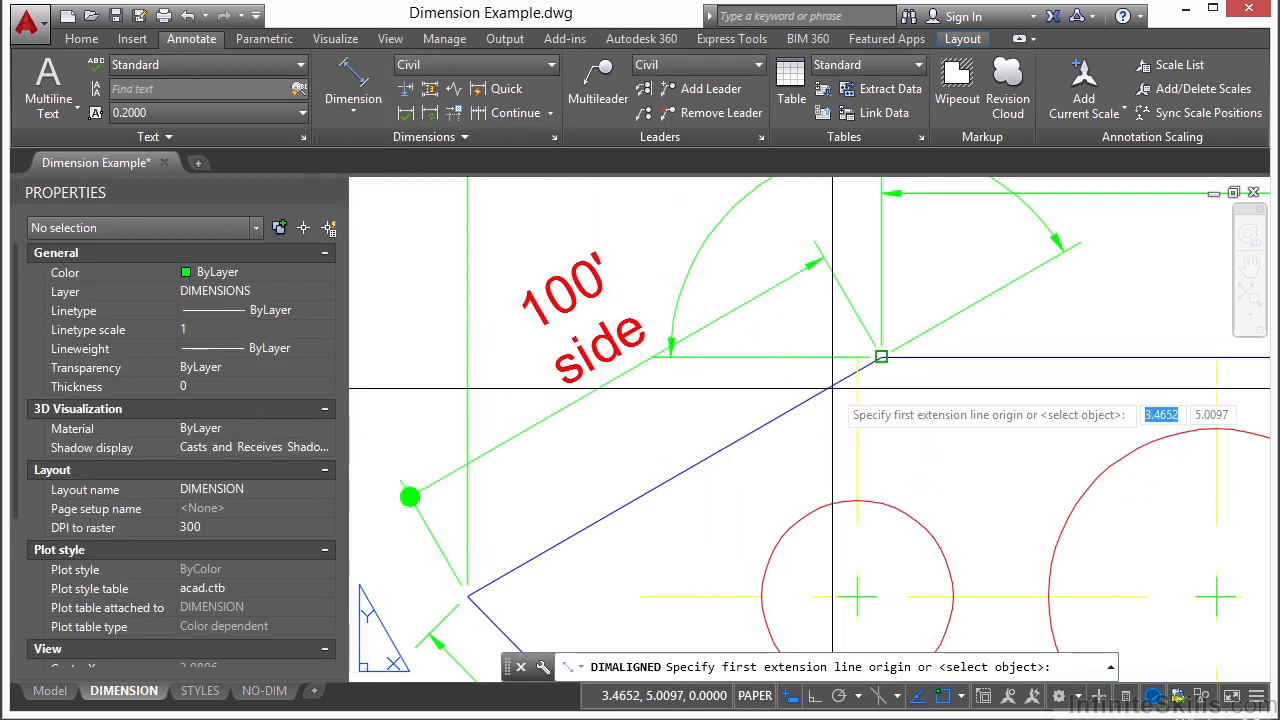
click(881, 357)
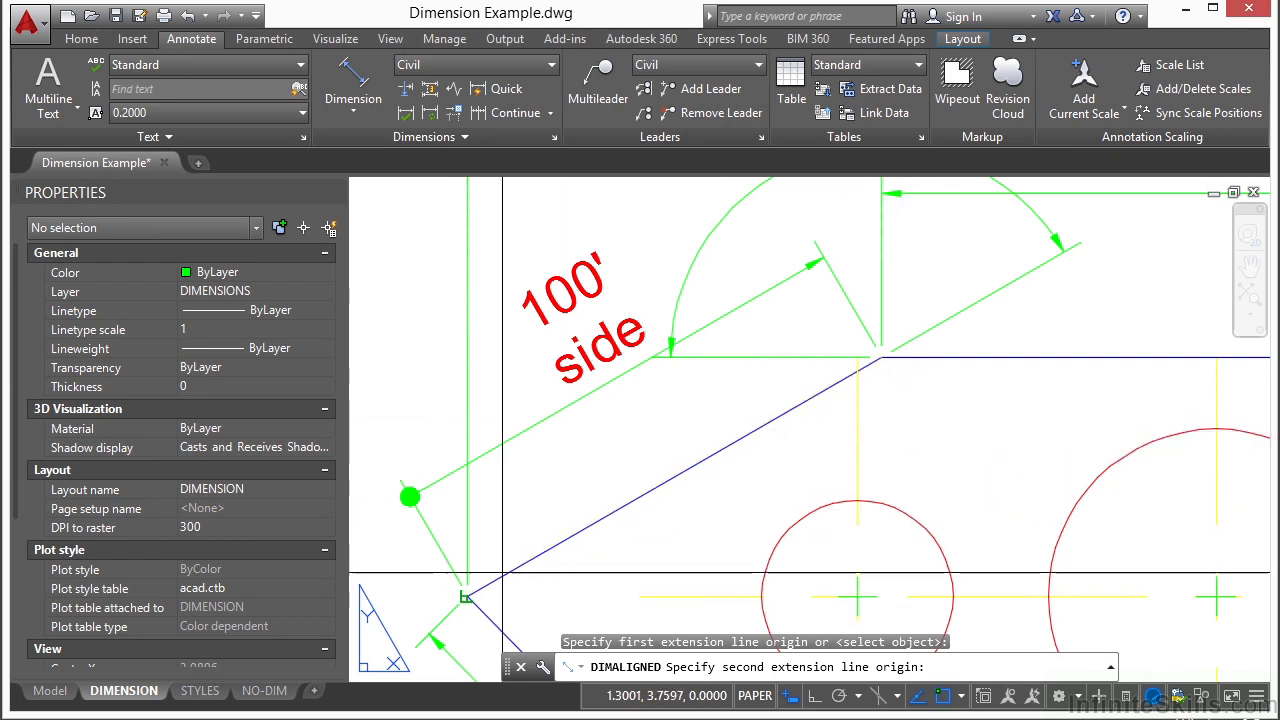
click(466, 597)
click(566, 502)
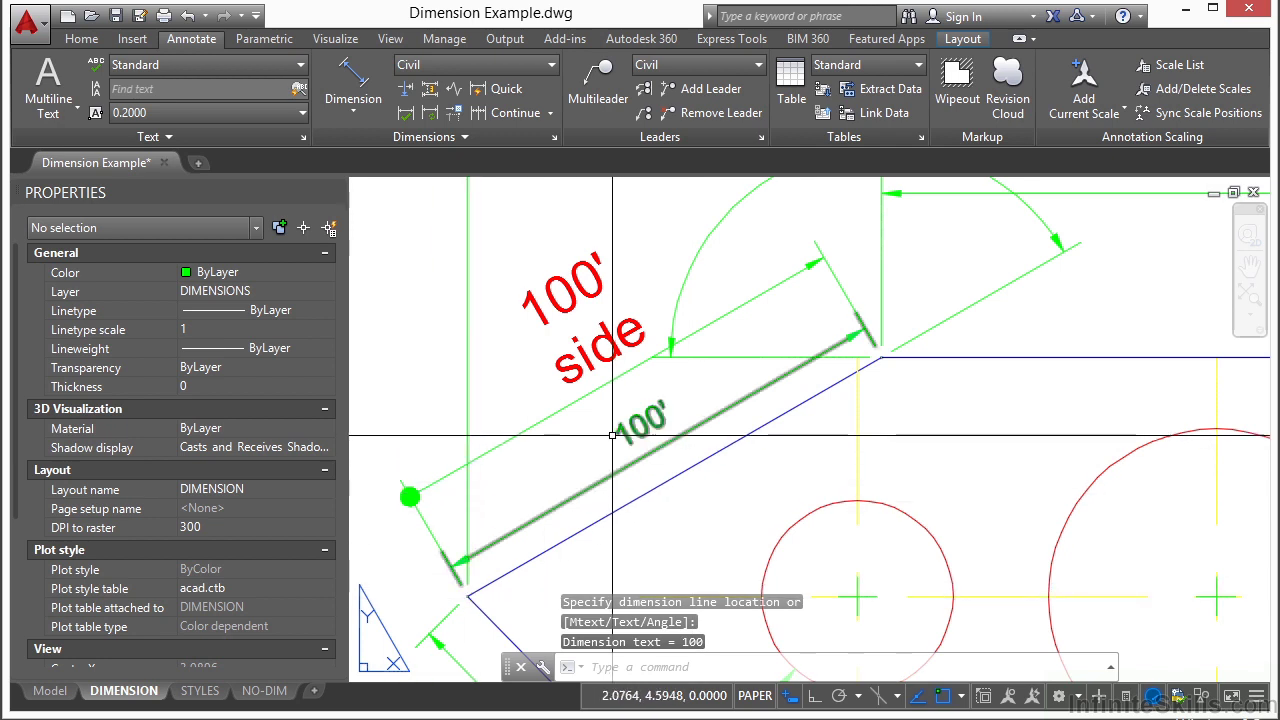
- Delete the newly added aligned dimension closest to the sloped edge
click(641, 455)
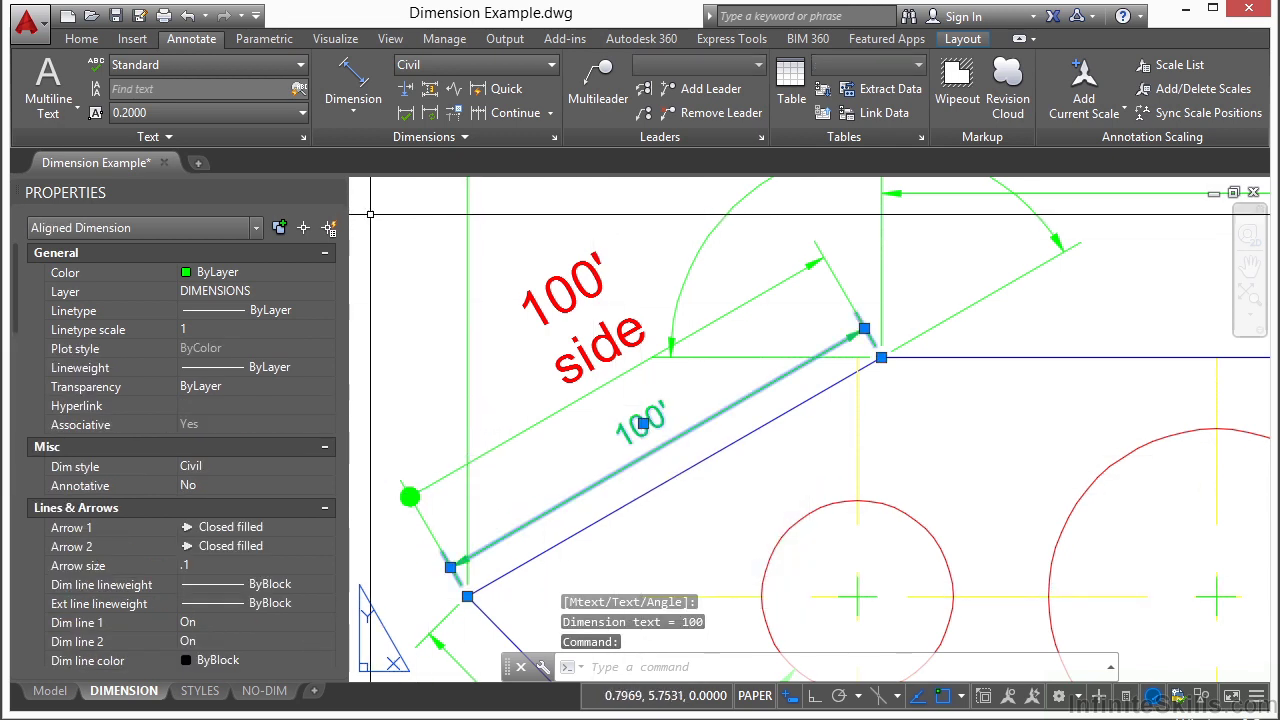
click(81, 38)
key(Delete)
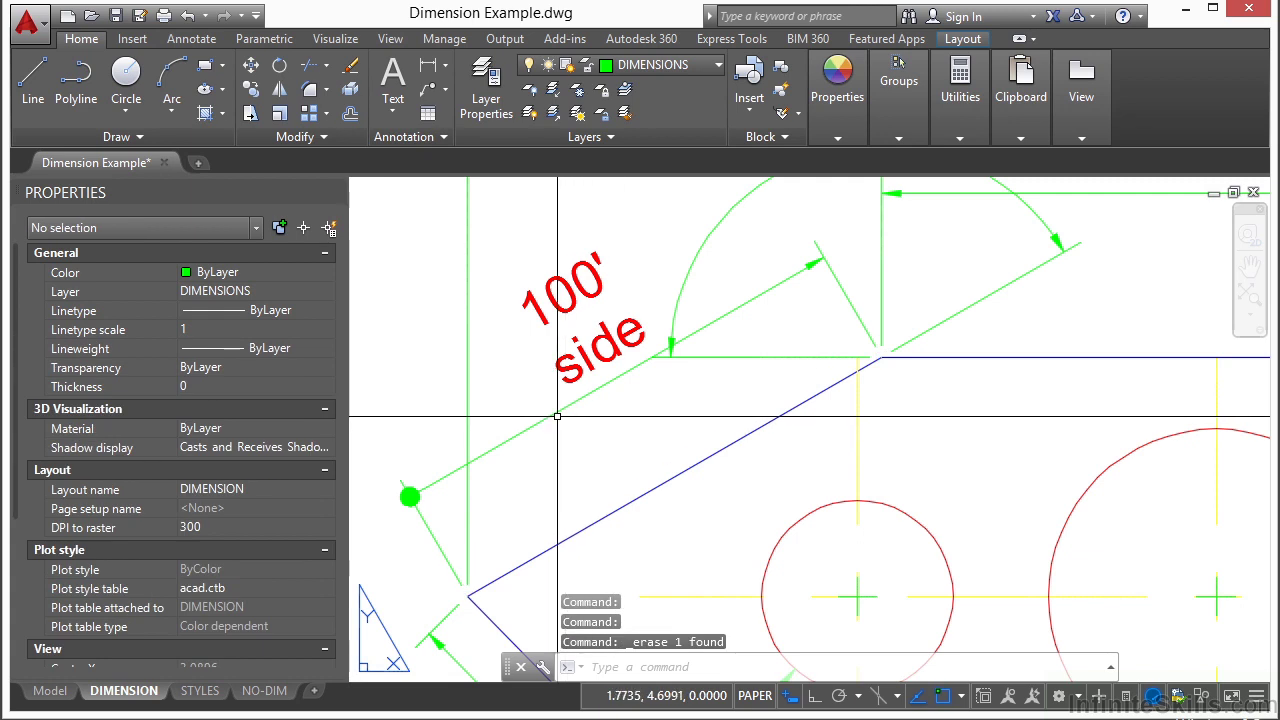
- Turn off dimension lines 1 and 2 of the sloped edge's aligned dimension
click(551, 405)
click(526, 438)
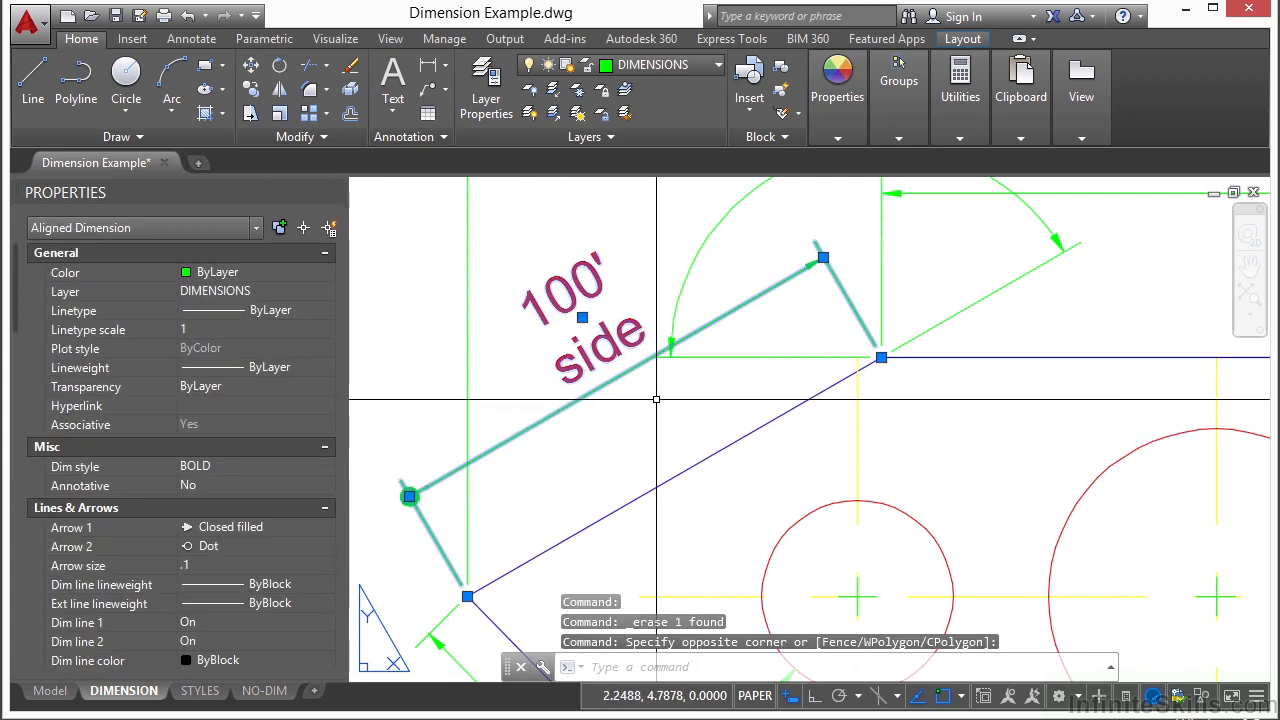
click(198, 623)
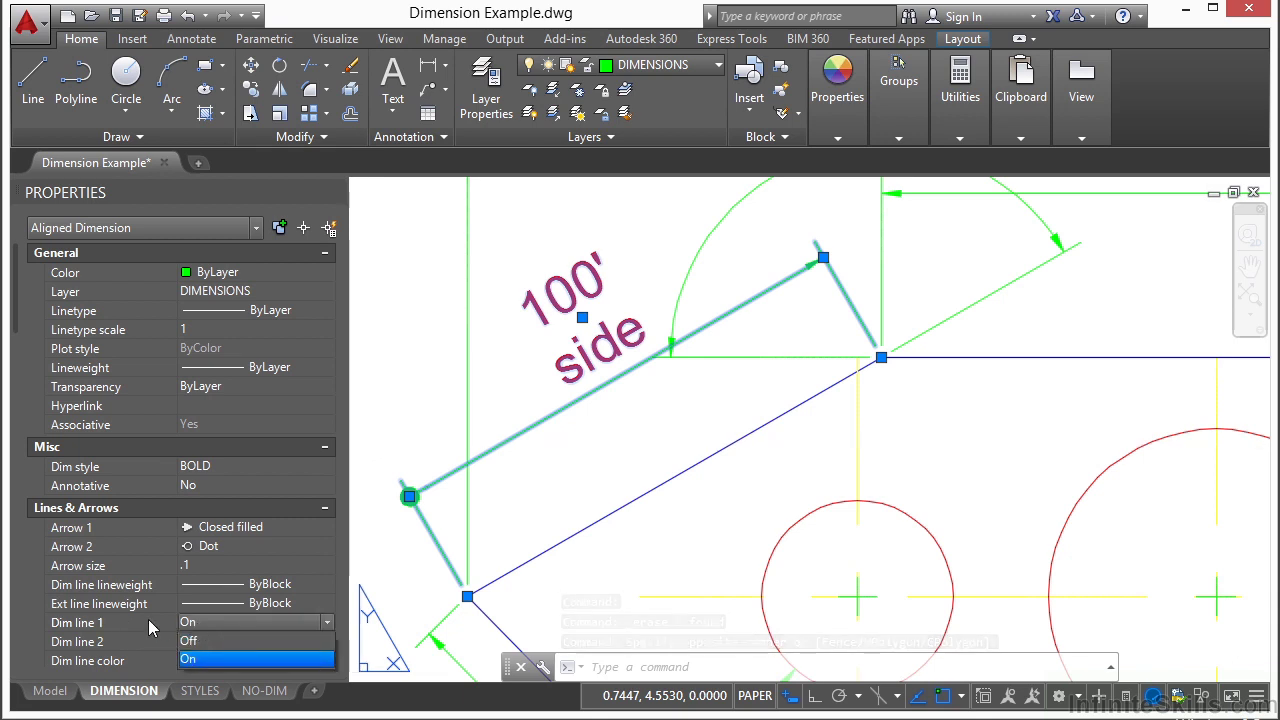
click(237, 641)
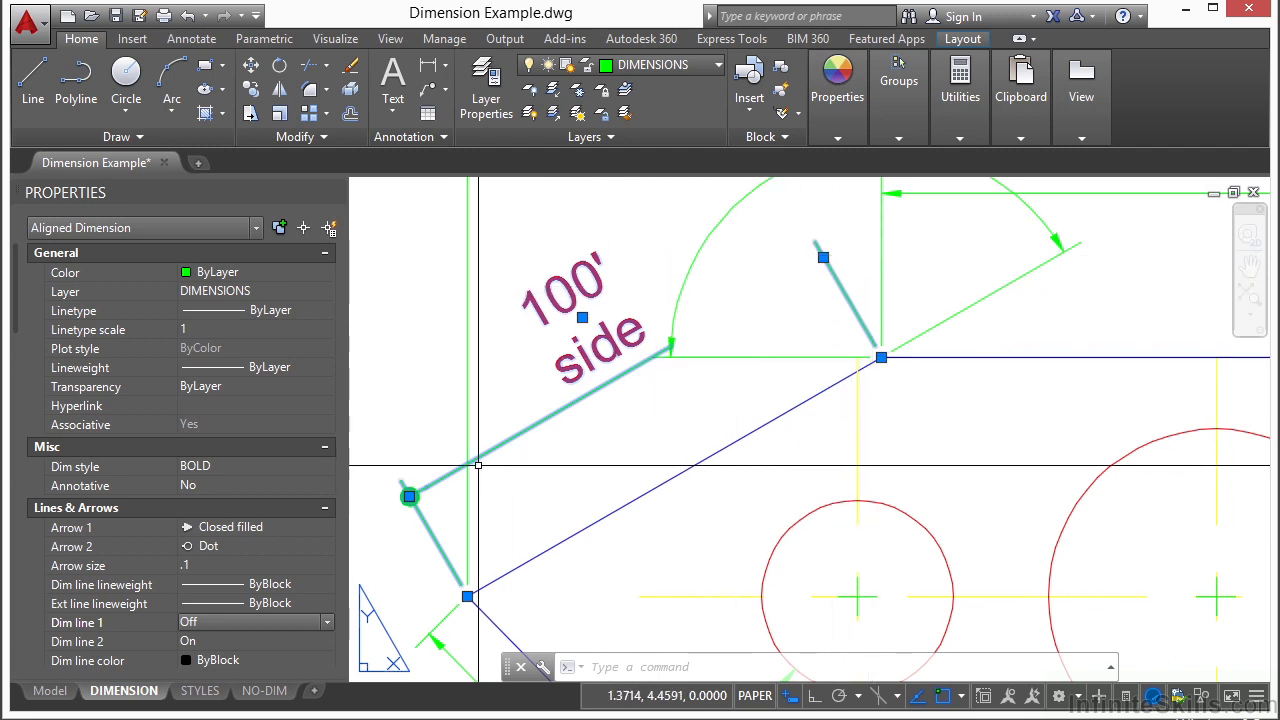
click(258, 642)
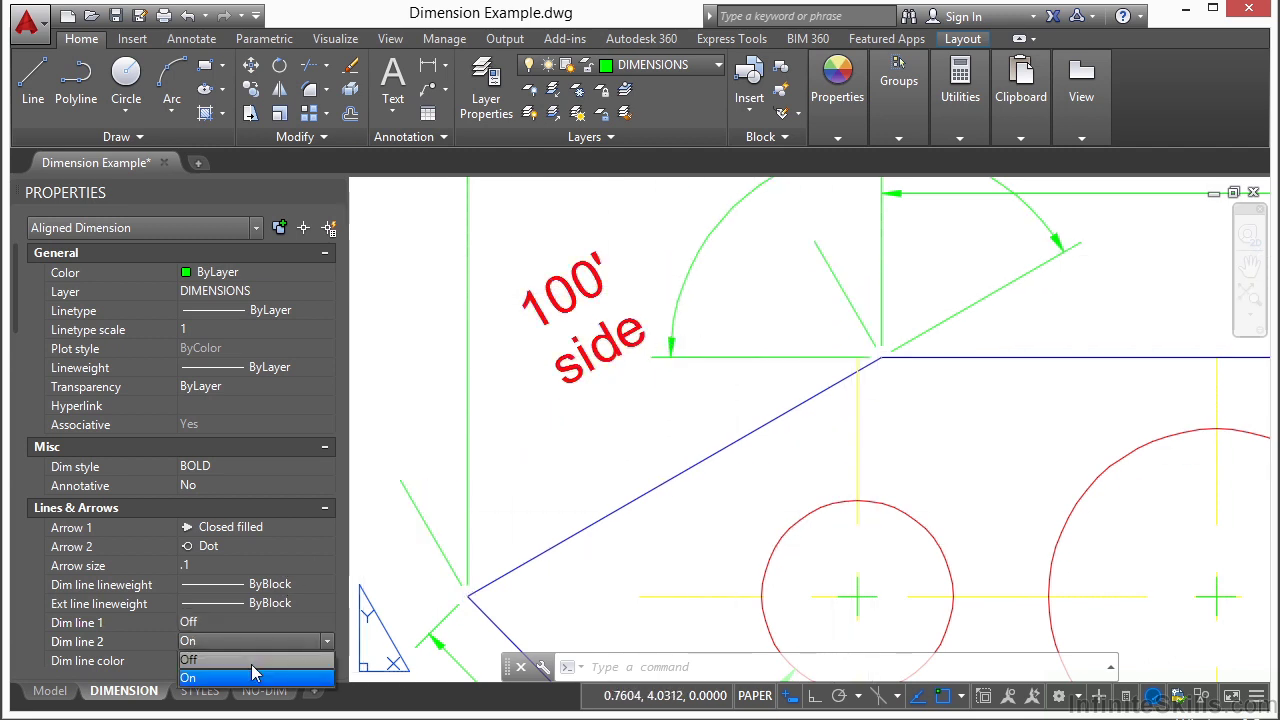
click(252, 660)
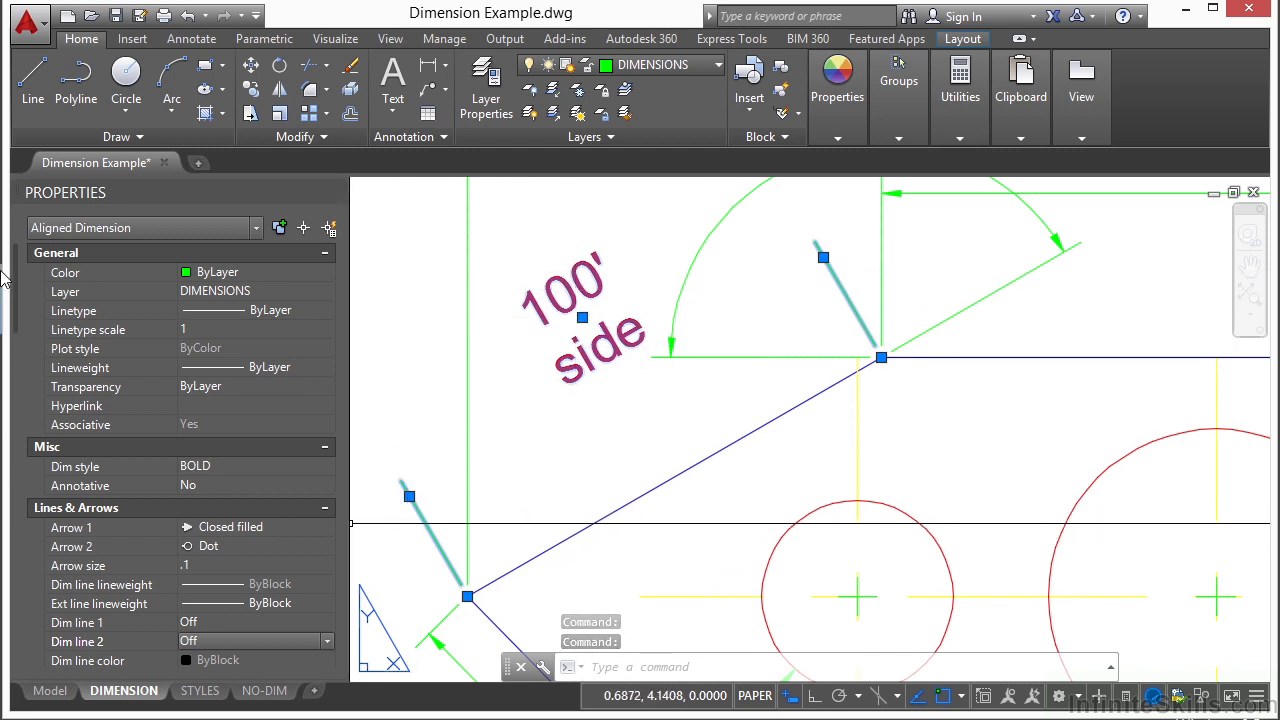
- Turn off extension line 1 of the sloped edge's aligned dimension
drag(15, 291, 27, 343)
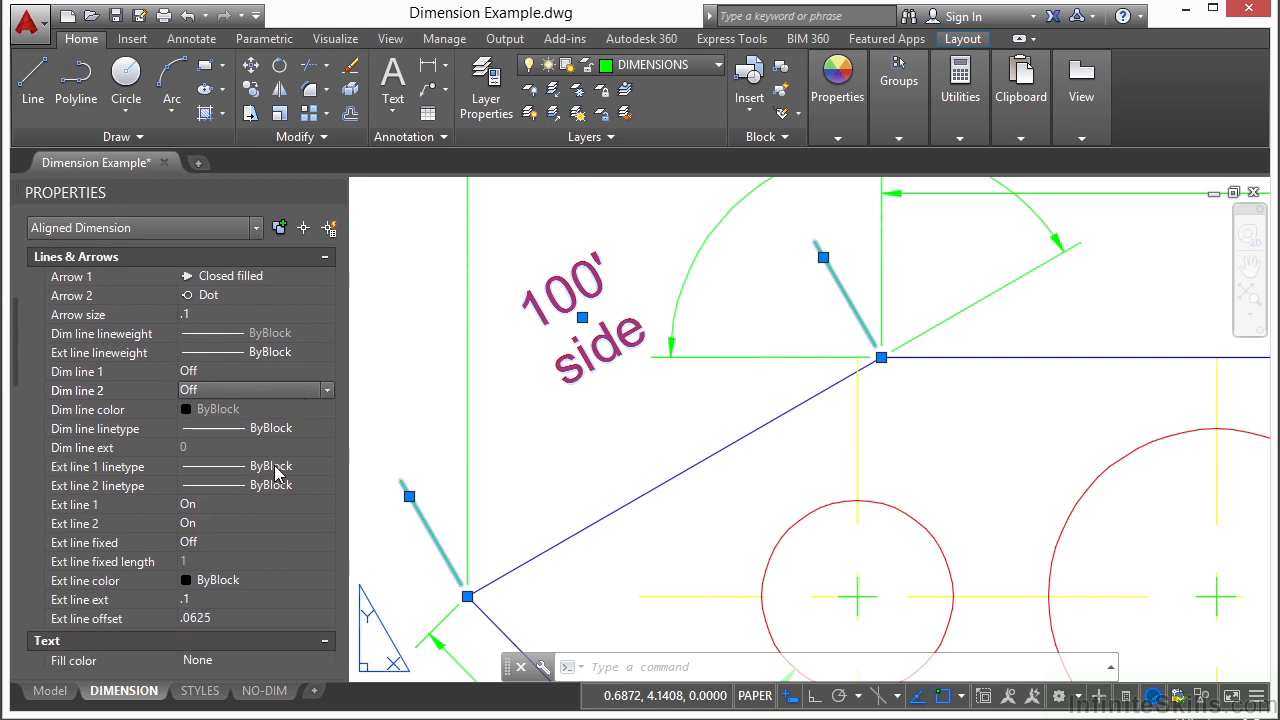
click(221, 506)
click(318, 508)
click(240, 520)
click(240, 522)
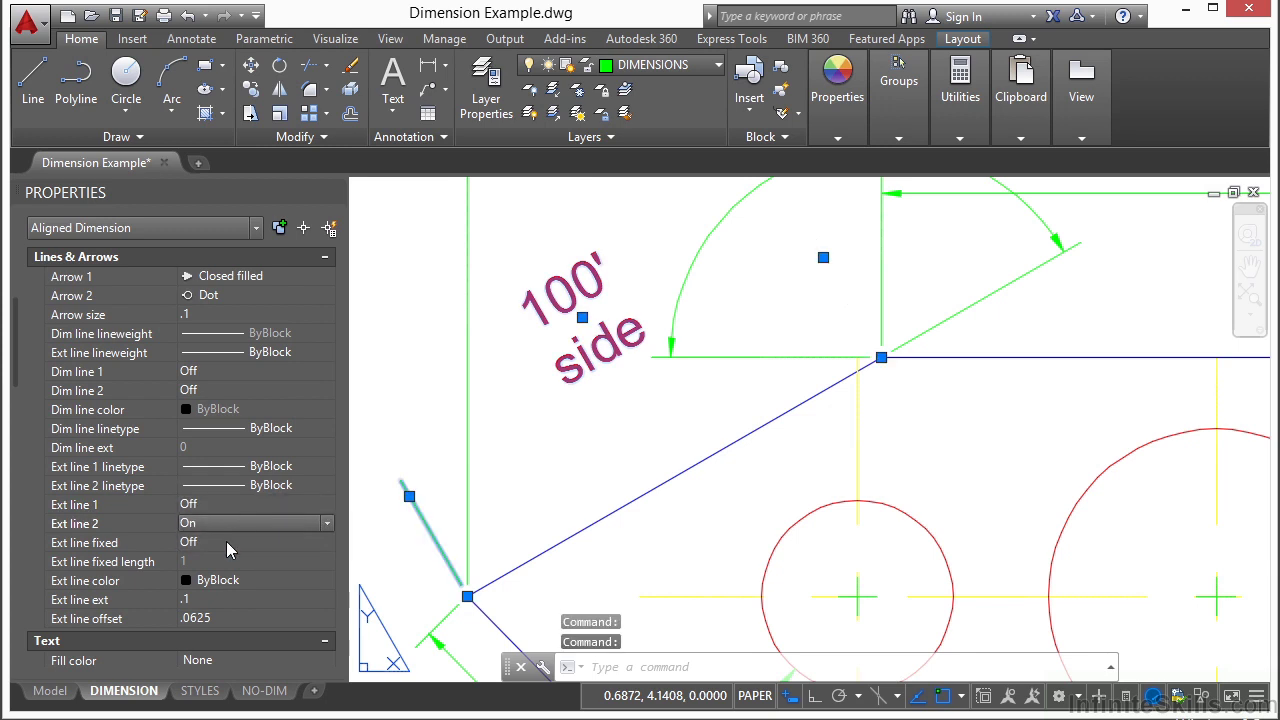
click(228, 545)
click(228, 545)
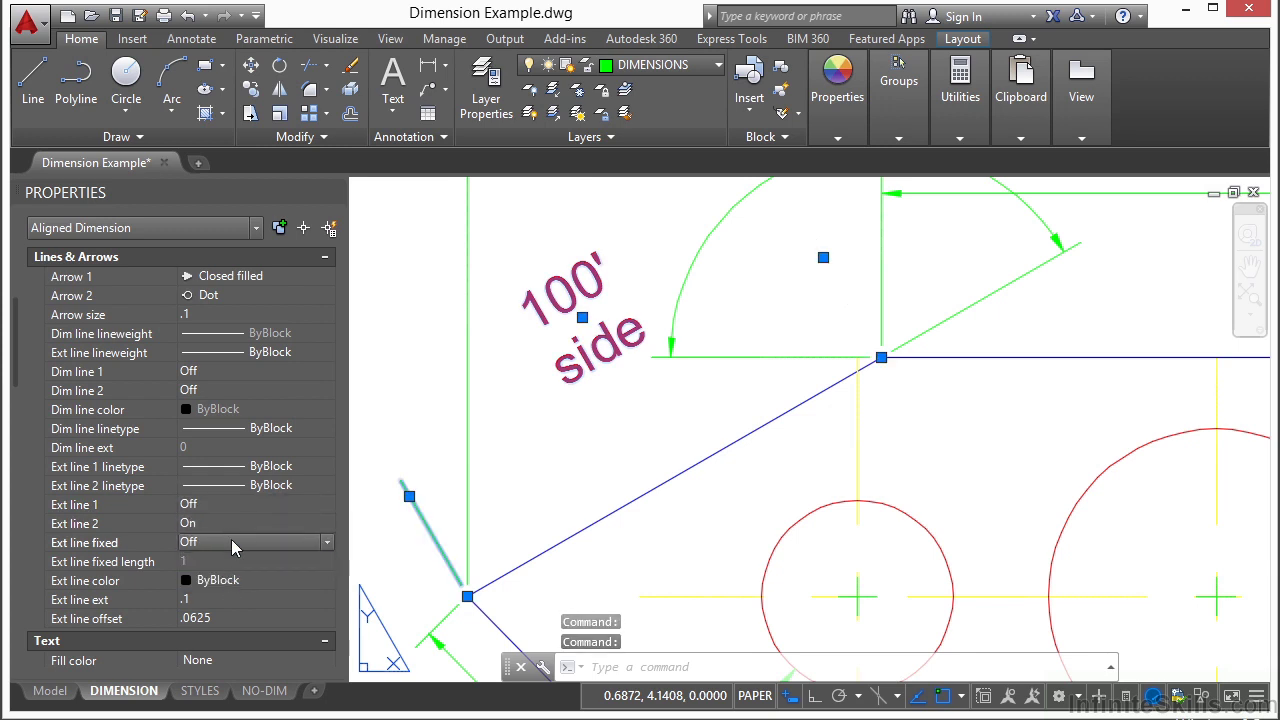
- Turn dimension lines 1 and 2 of the sloped edge's aligned dimension back on
click(208, 373)
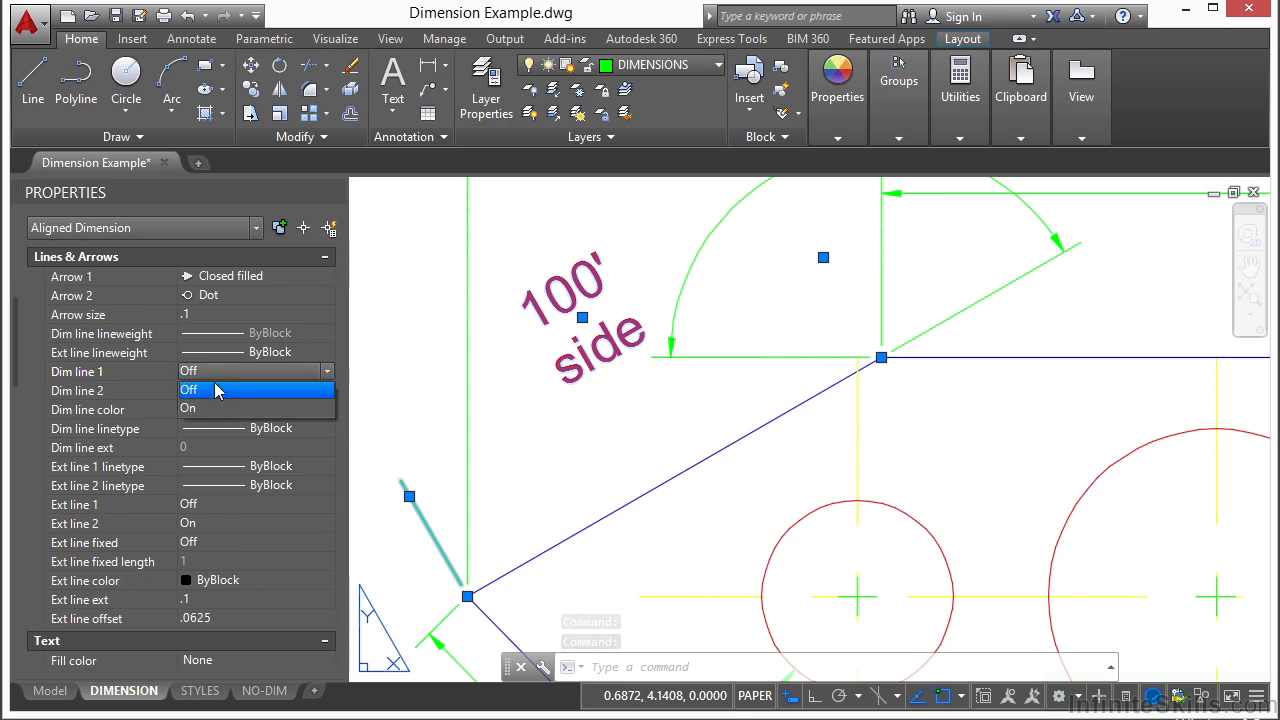
click(212, 408)
click(211, 395)
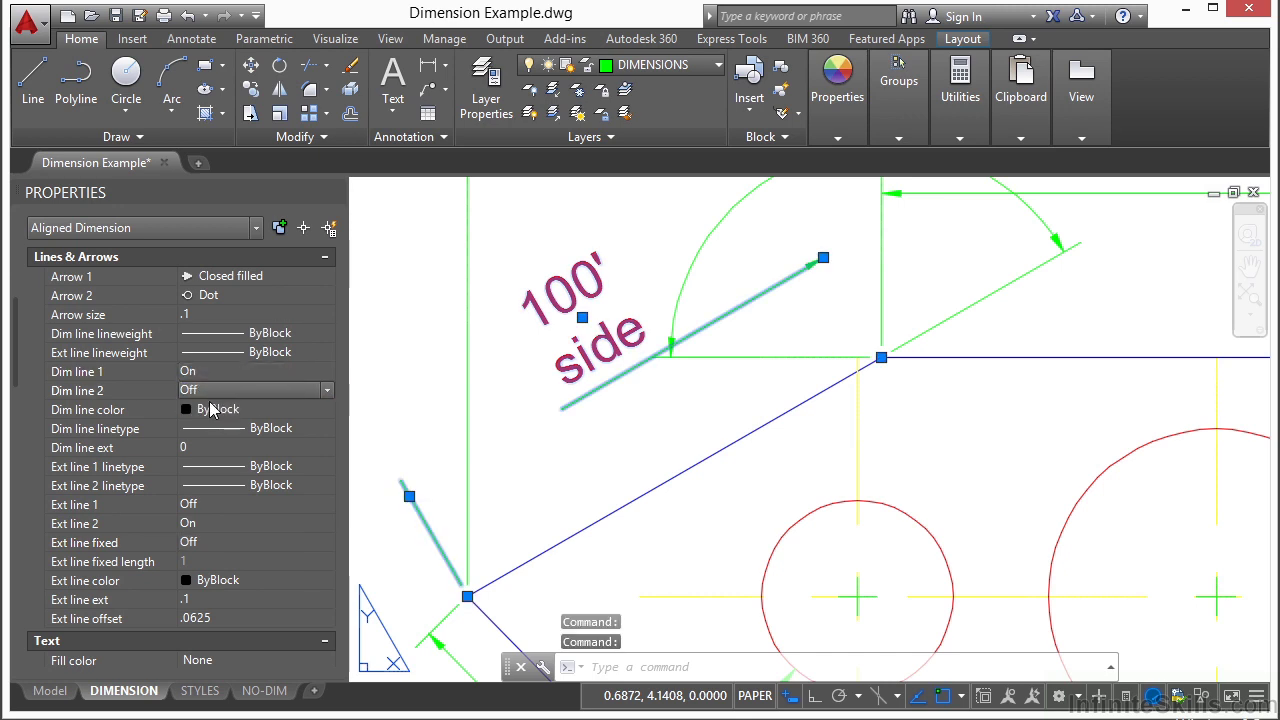
click(210, 427)
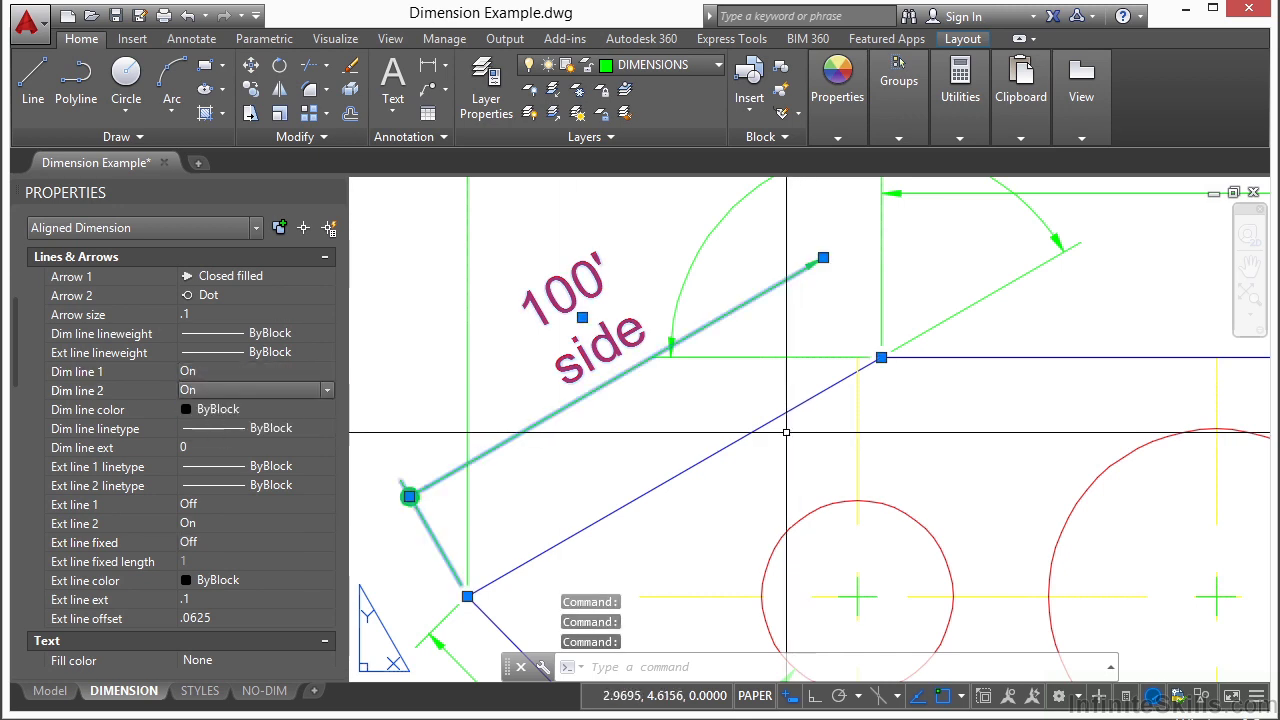
- Turn off extension line 2 of the sloped edge's aligned dimension and clear the selection
click(235, 520)
click(237, 522)
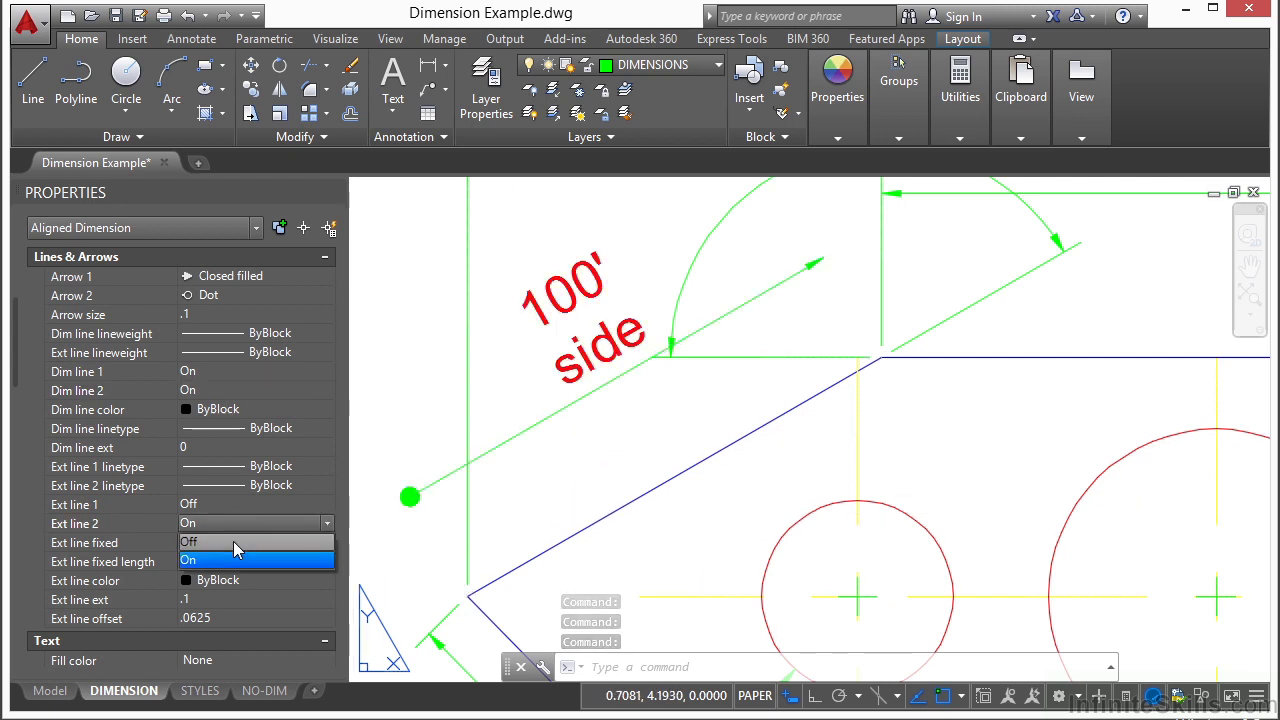
click(256, 545)
key(Escape)
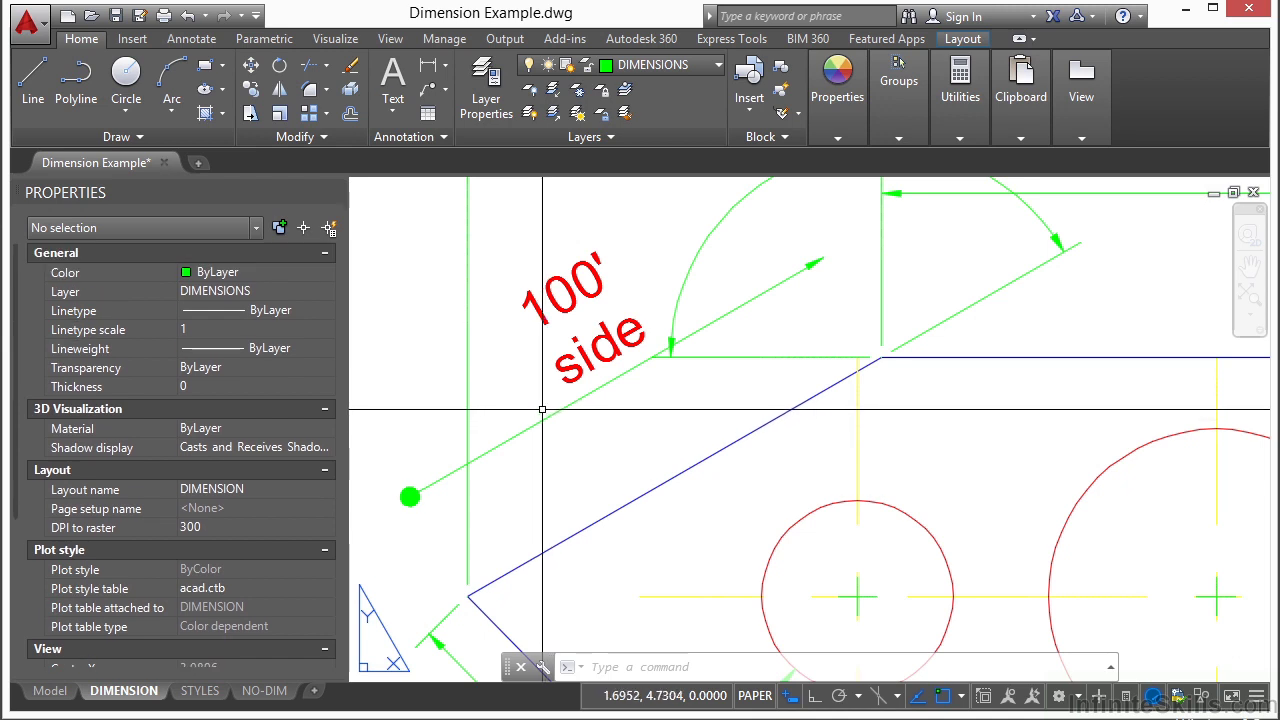
- Stretch the right extension line origin of the horizontal 200' dimension to the midpoint of the part's top edge
scroll(700, 430, down, 3)
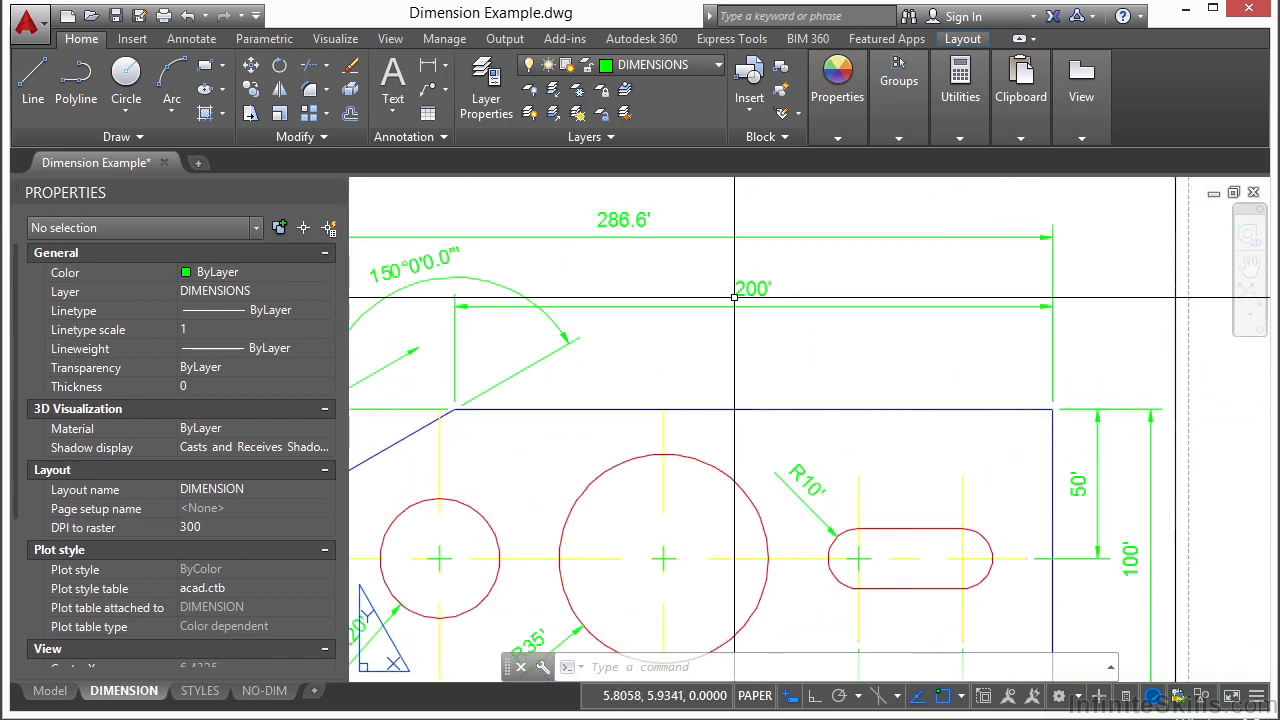
click(685, 316)
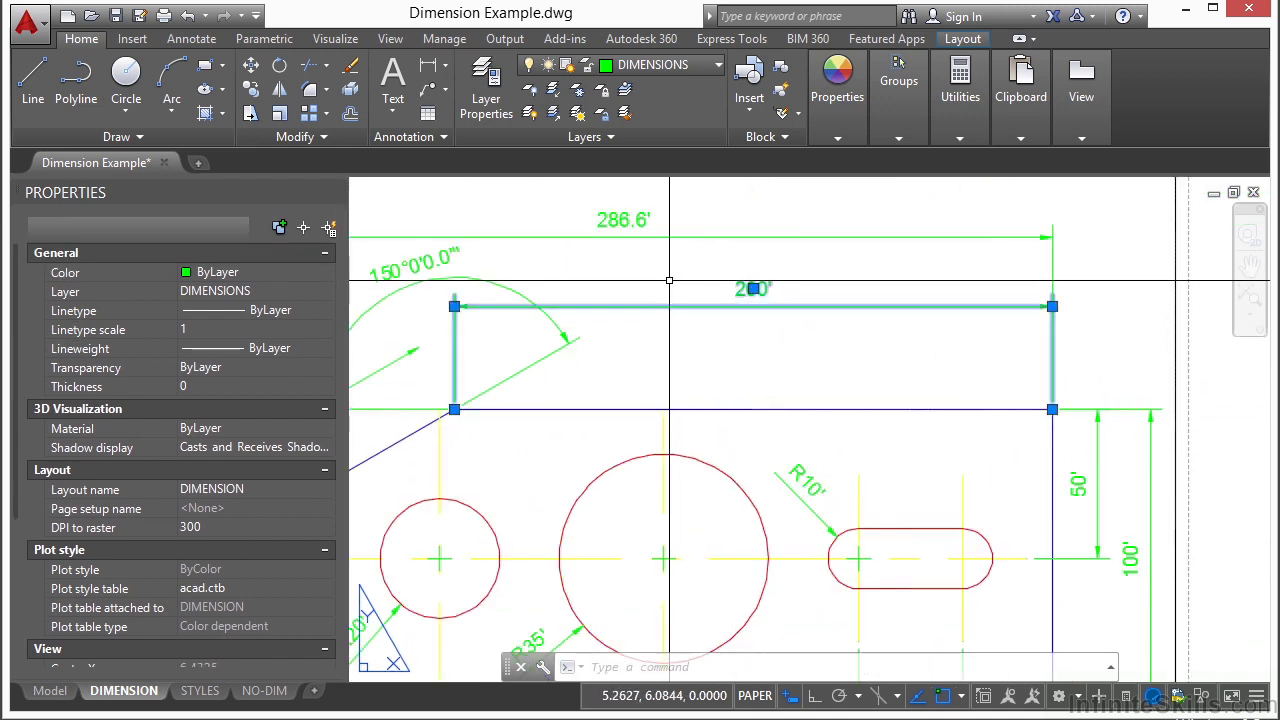
click(462, 301)
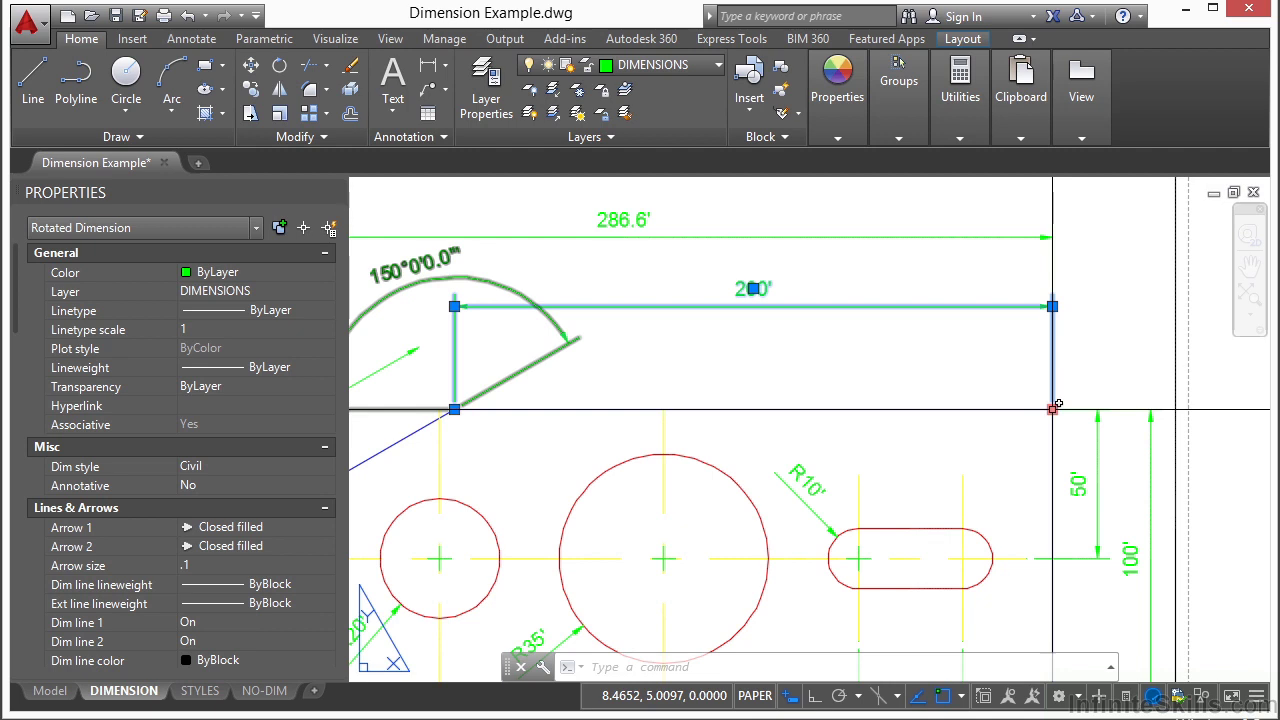
scroll(1052, 409, up, 5)
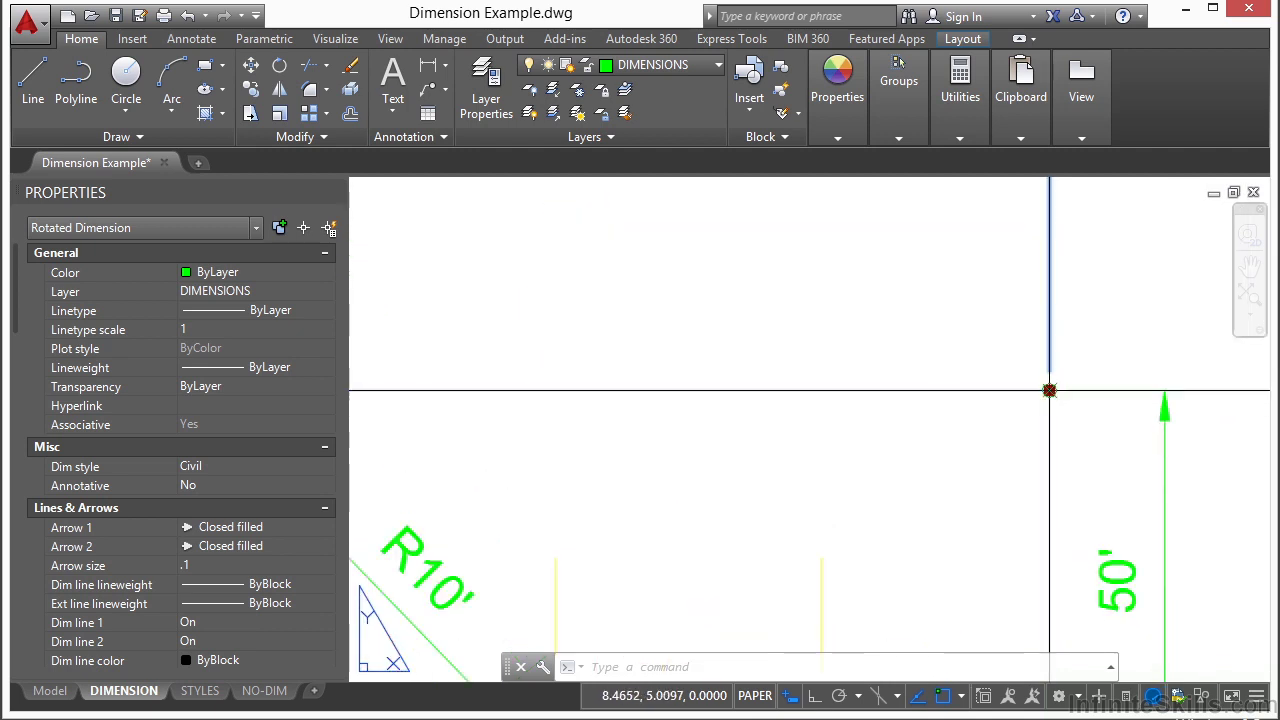
click(1049, 390)
scroll(1049, 390, down, 2)
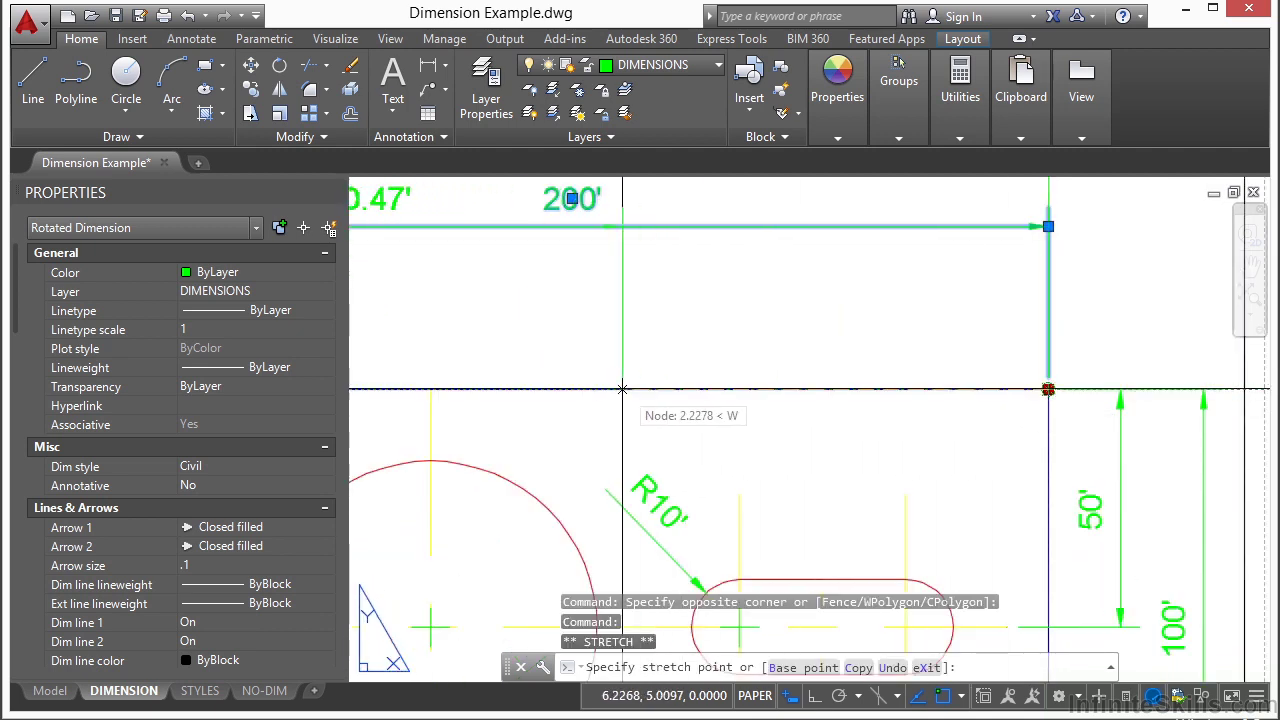
click(572, 389)
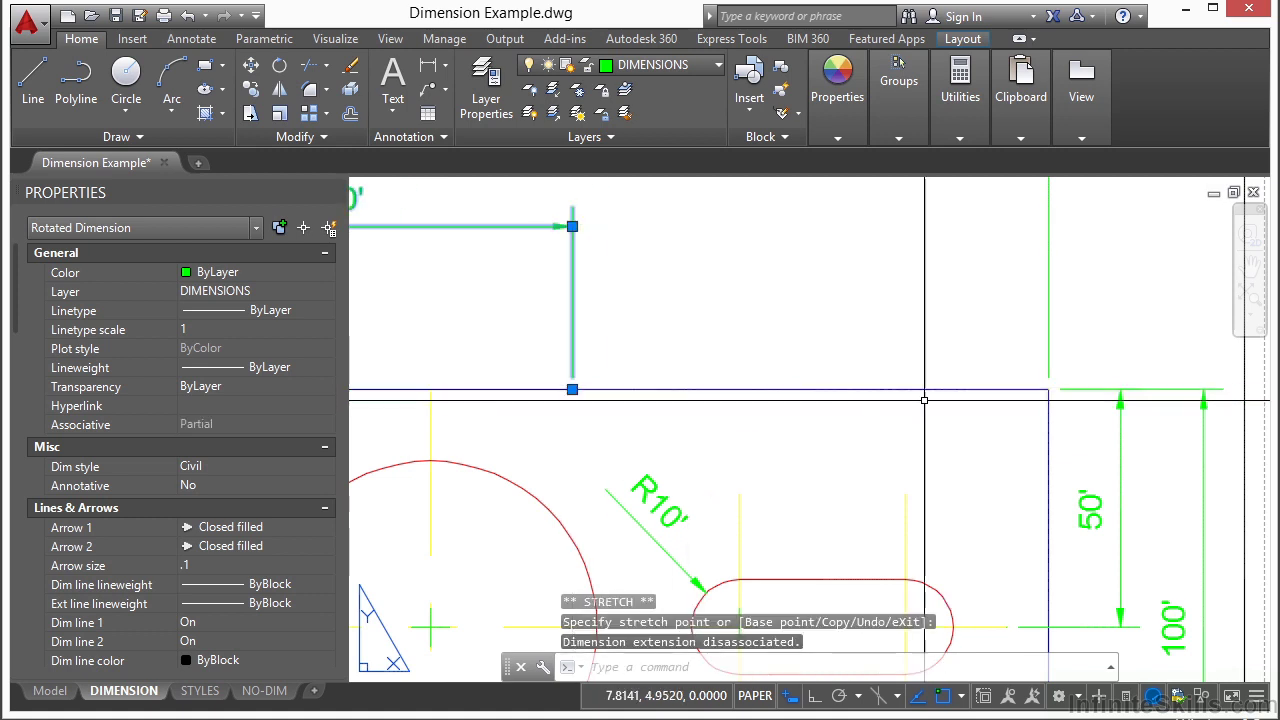
- Stretch the horizontal dimension's right extension line origin back to the upper right corner of the part
middle_drag(846, 400, 1171, 466)
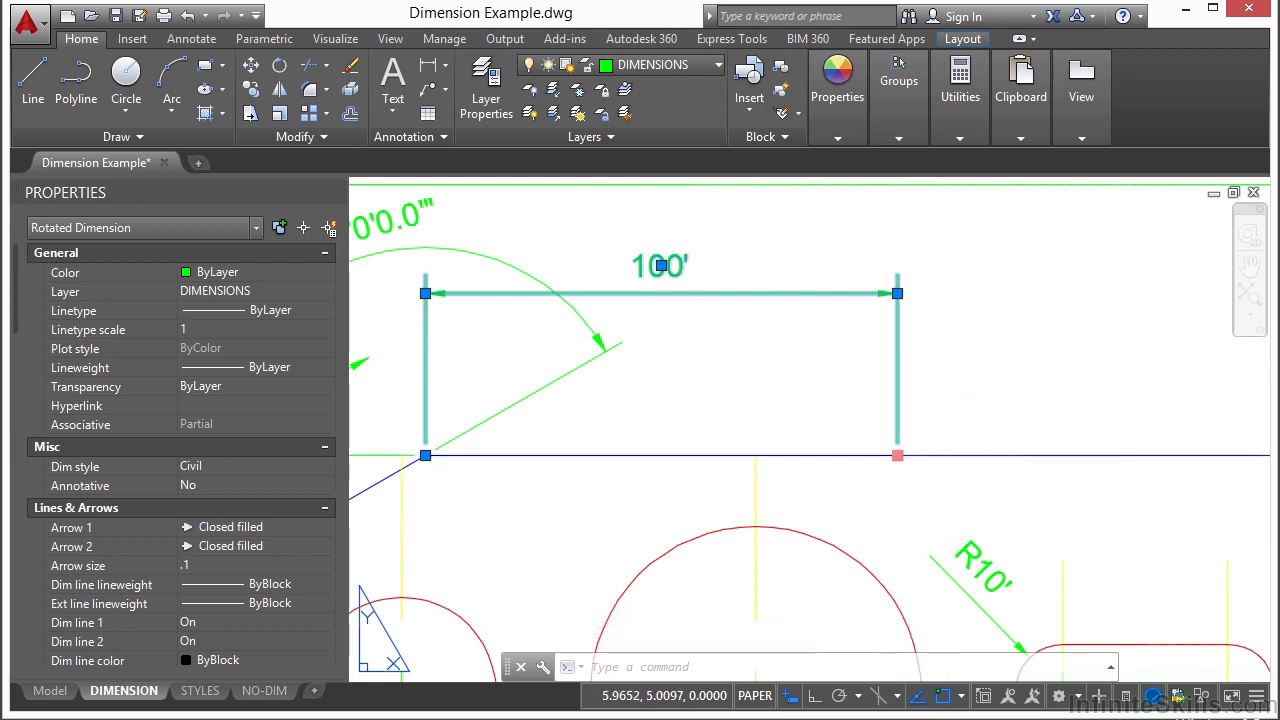
click(897, 455)
scroll(789, 447, down, 2)
click(1152, 452)
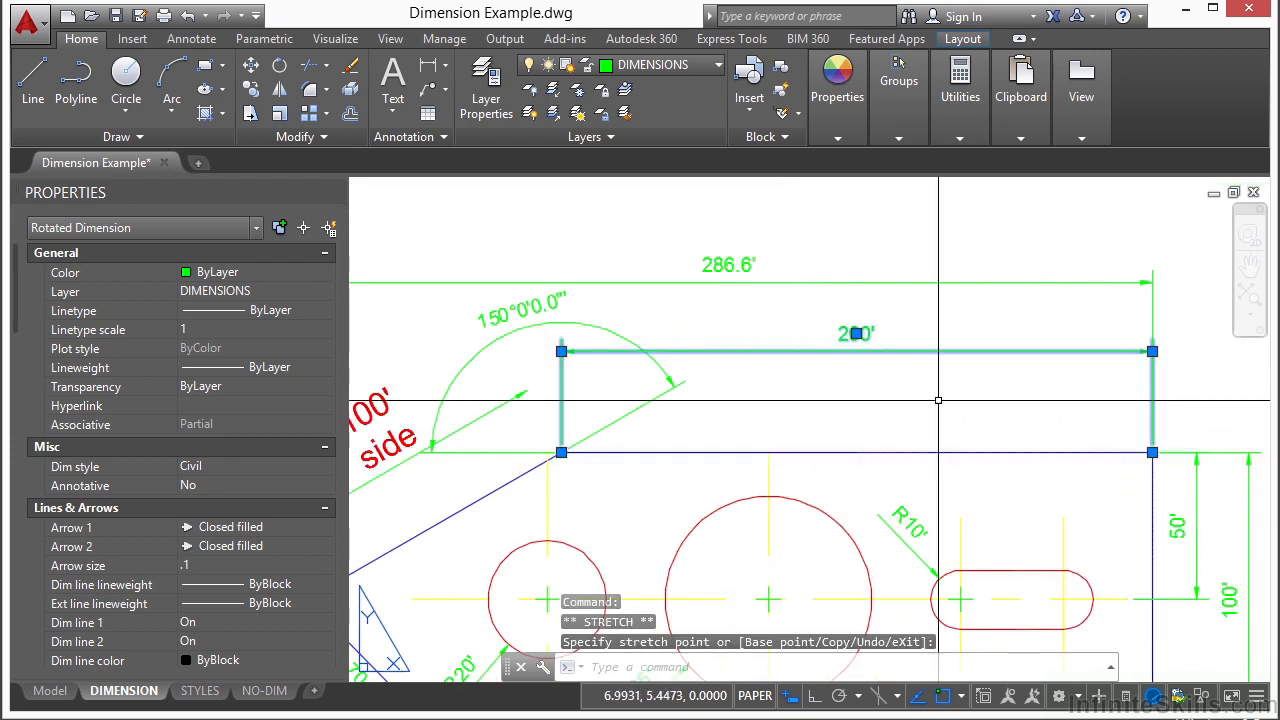
- Move the horizontal 200' dimension line closer to the part's top edge, and open and close its text for editing
click(561, 351)
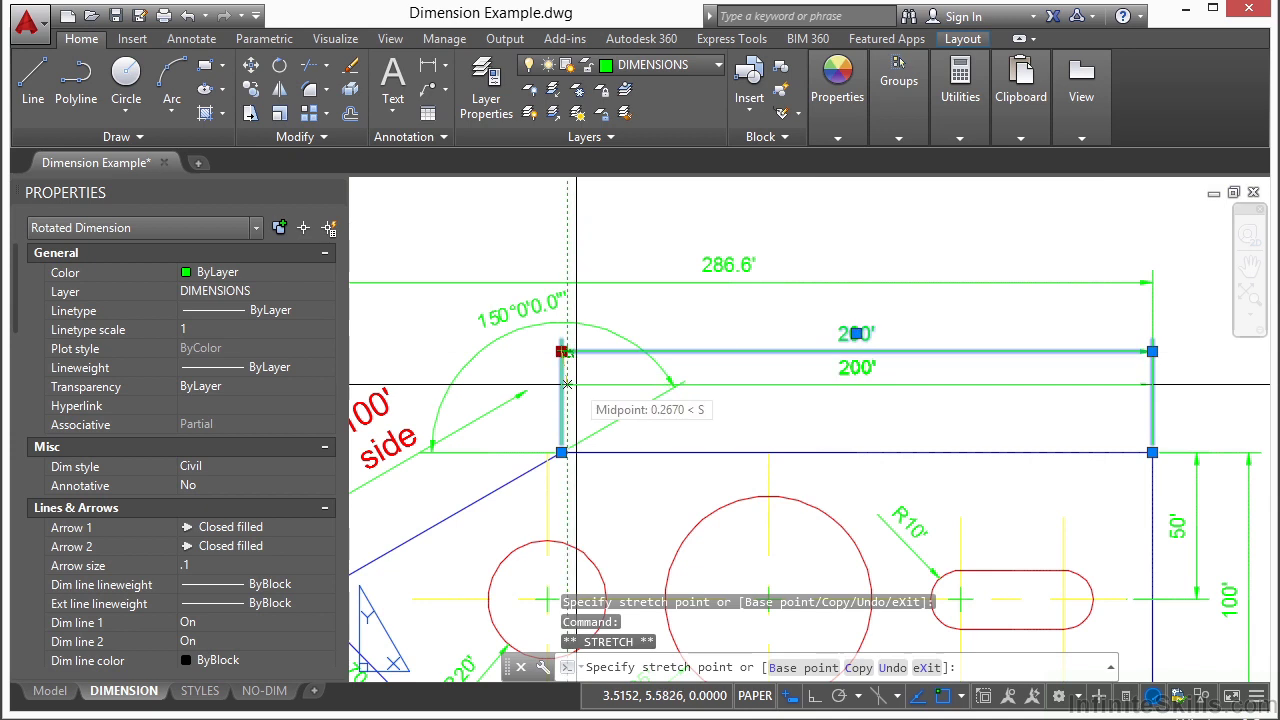
click(561, 397)
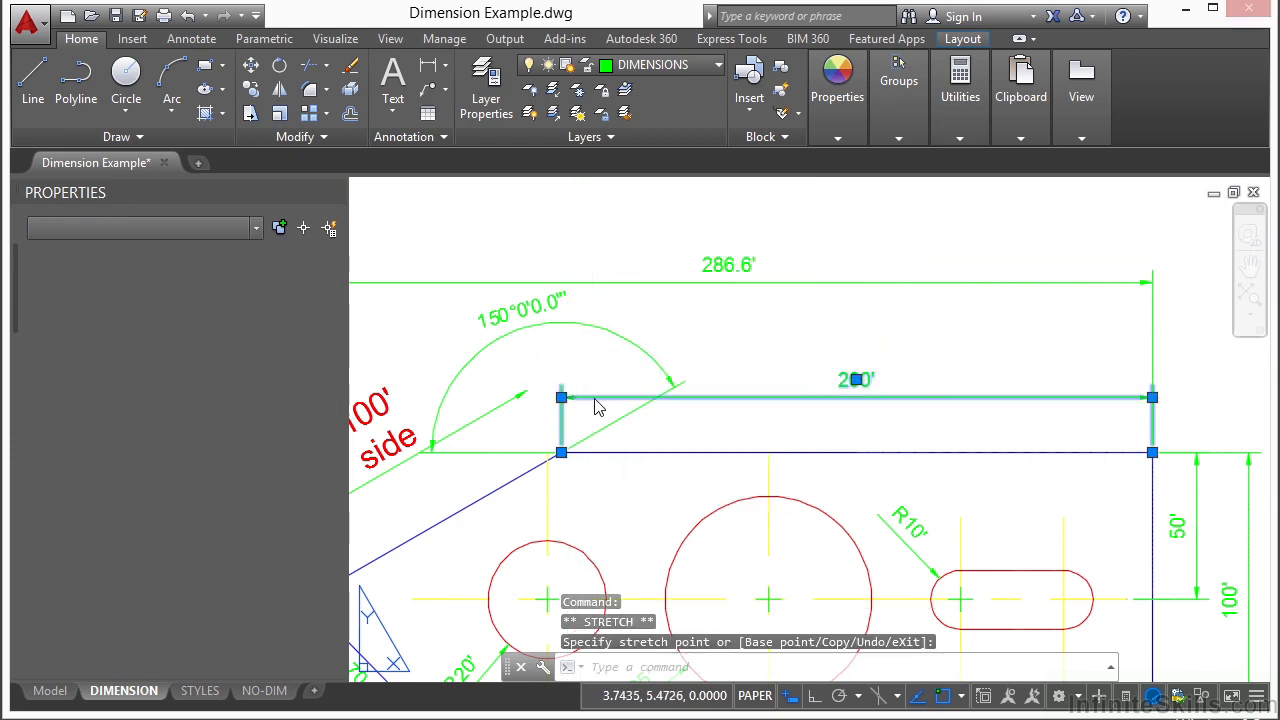
double_click(766, 405)
click(837, 423)
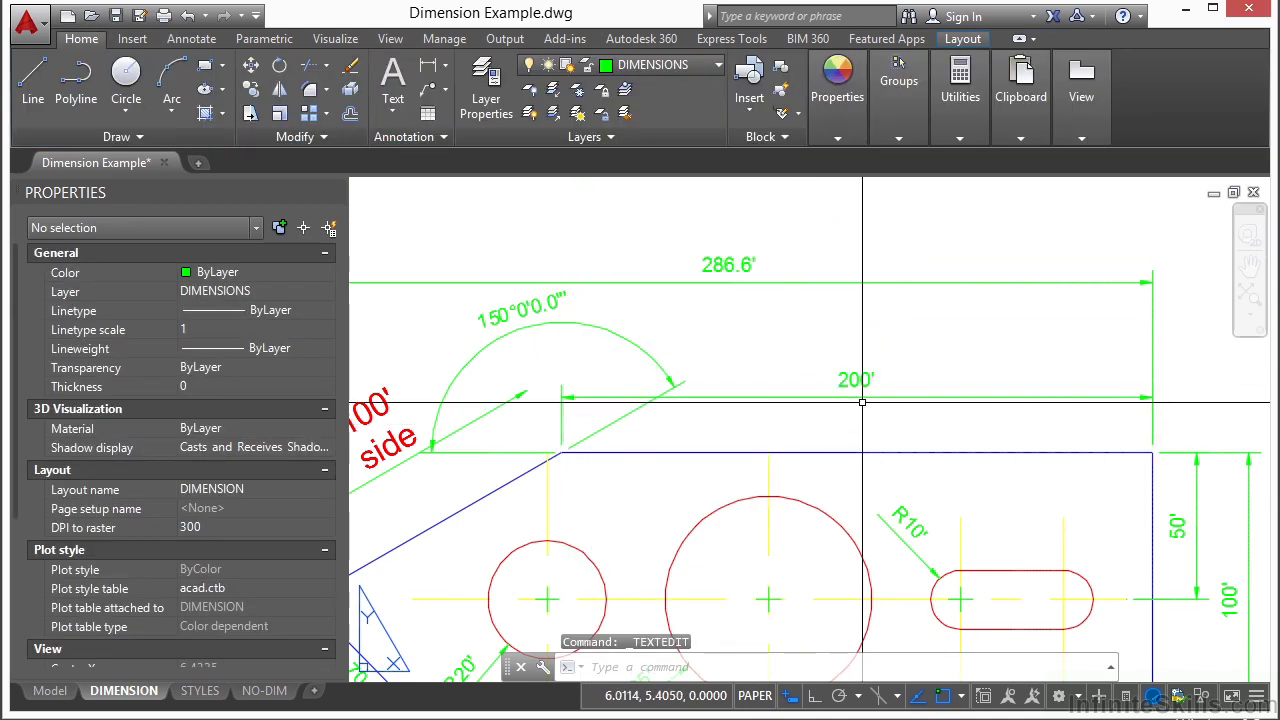
- Shift the 200' dimension's text left while raising its dimension line, and return the text to the line's centre
click(860, 397)
click(857, 380)
click(761, 346)
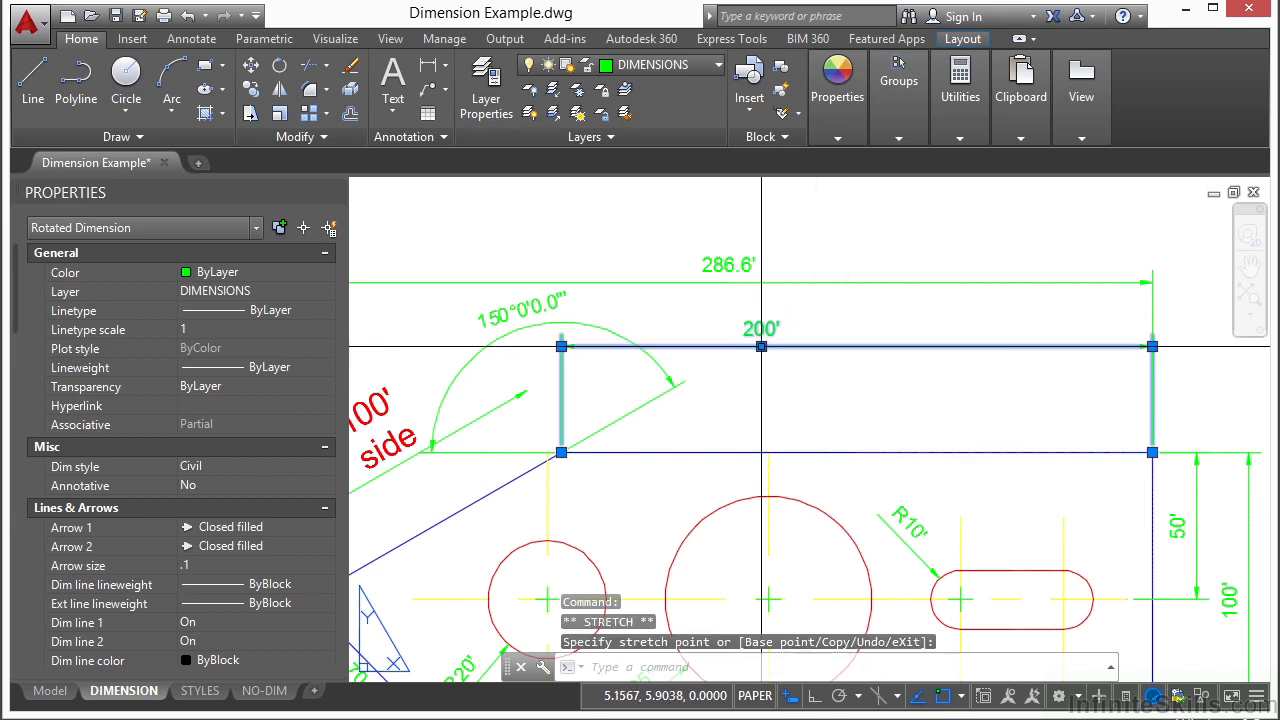
click(761, 346)
click(922, 350)
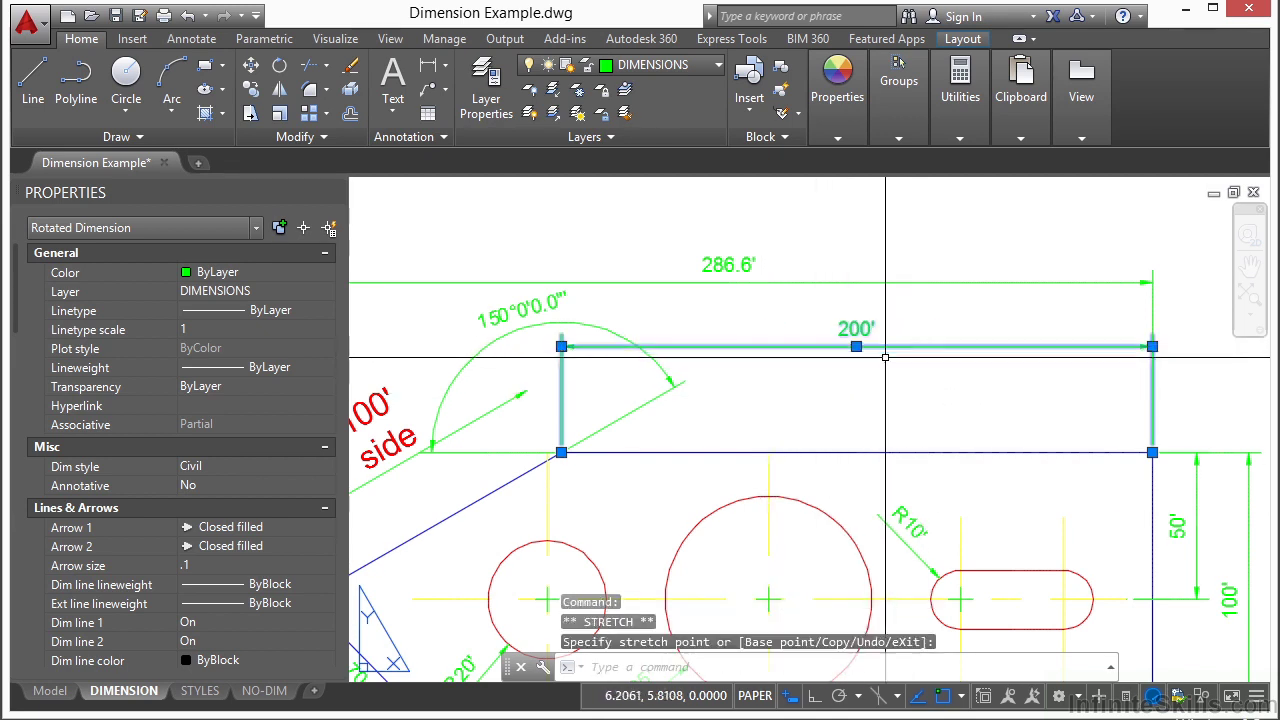
- Lower the horizontal 200' dimension so its line crosses the arrow end of the 150° angular dimension, and clear the selection
click(857, 346)
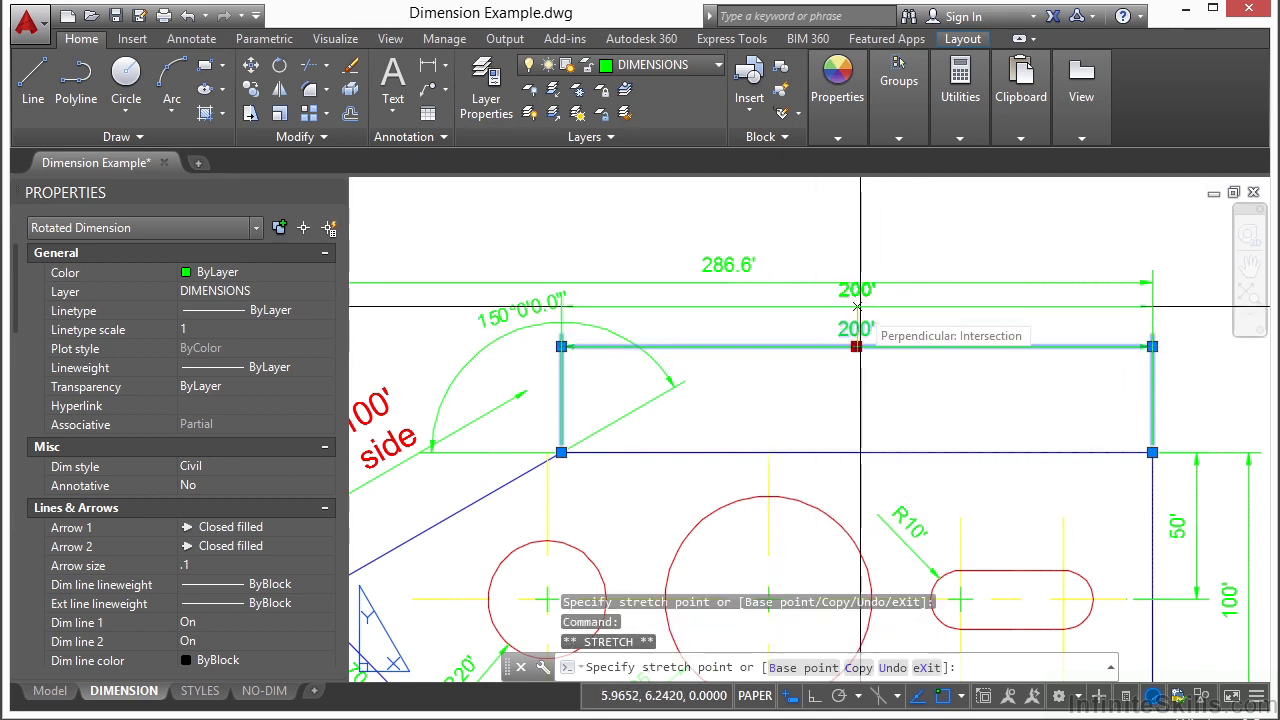
click(857, 306)
click(857, 306)
click(857, 384)
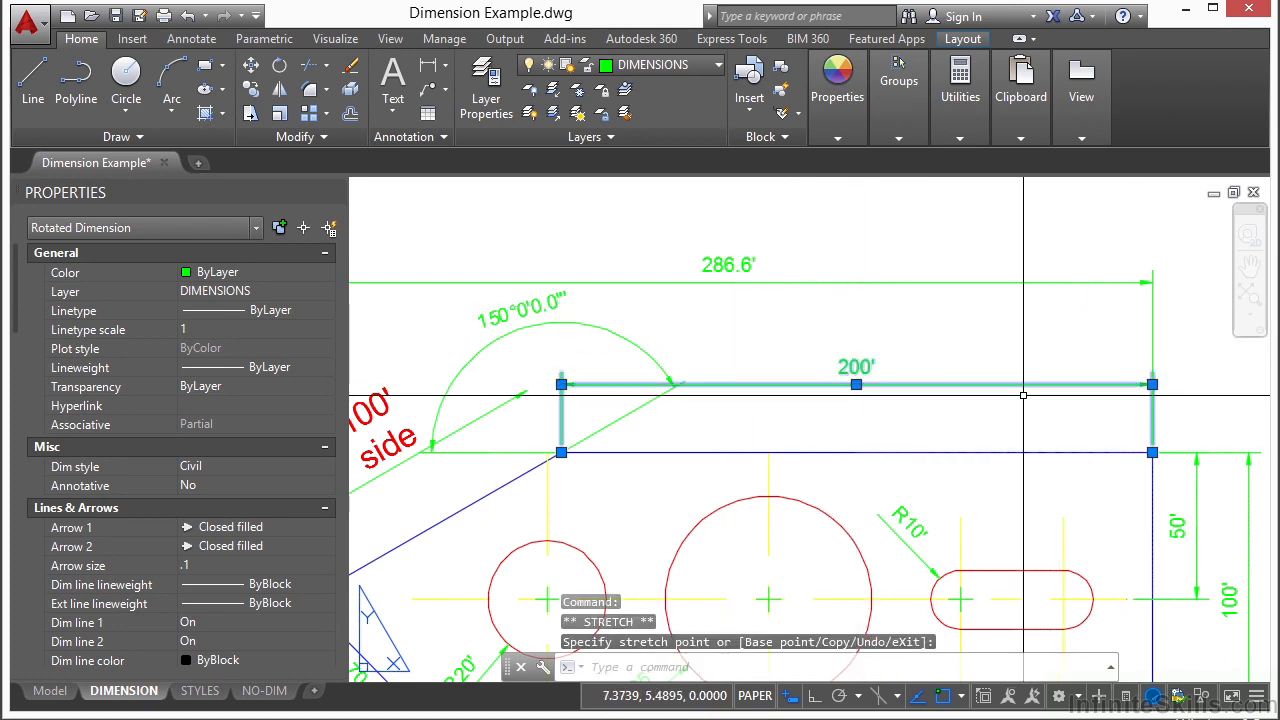
key(Escape)
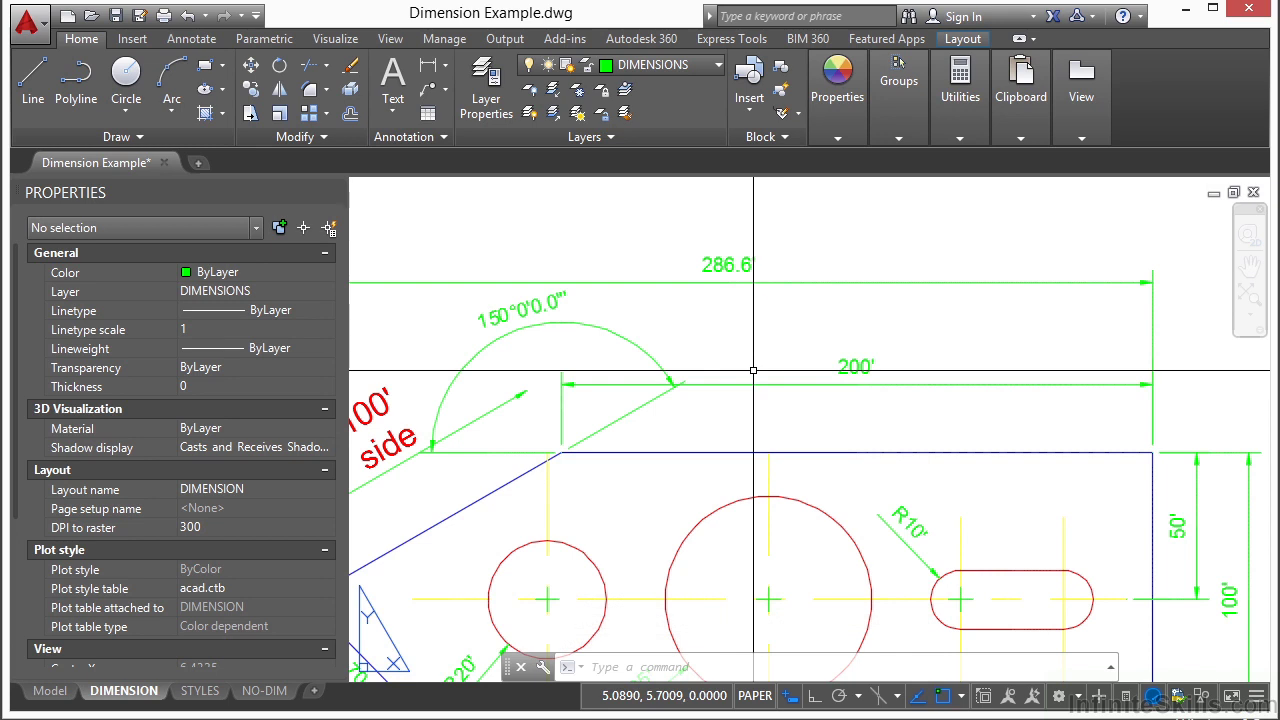
key(Escape)
key(Escape)
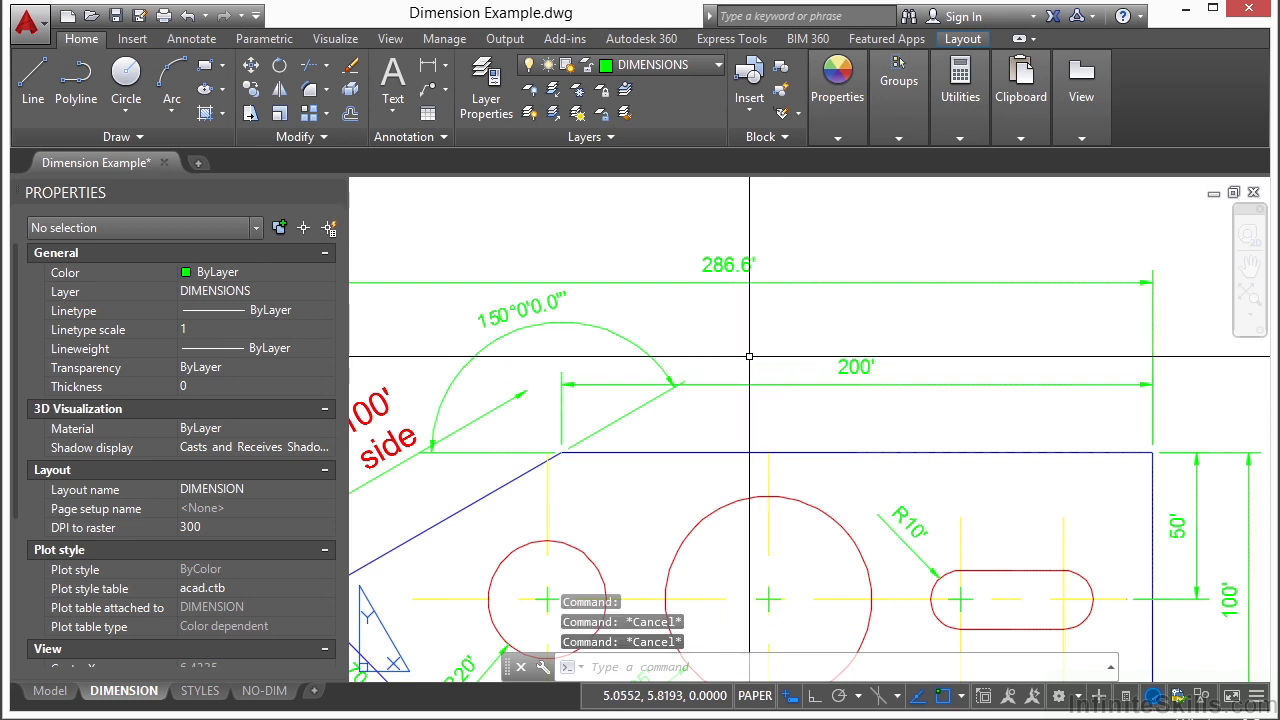
- Add a dimension break to the horizontal 200' dimension line where it crosses the 150° angular dimension
click(193, 40)
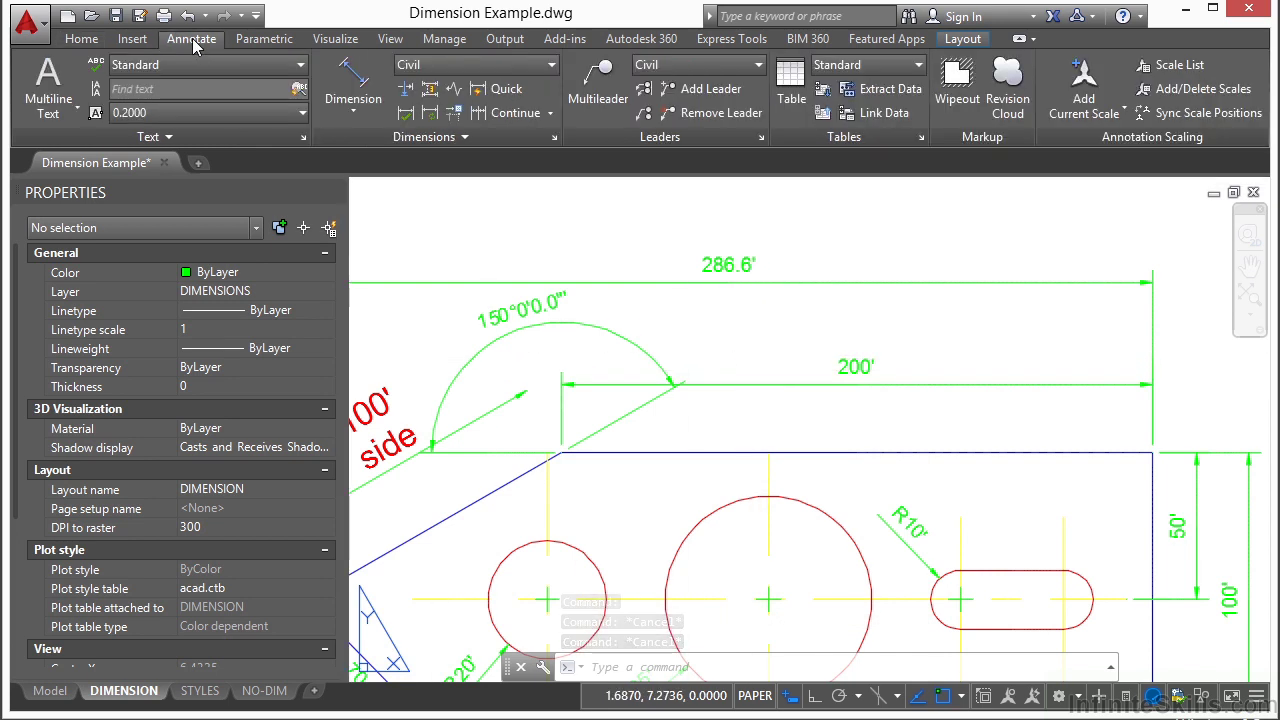
click(455, 137)
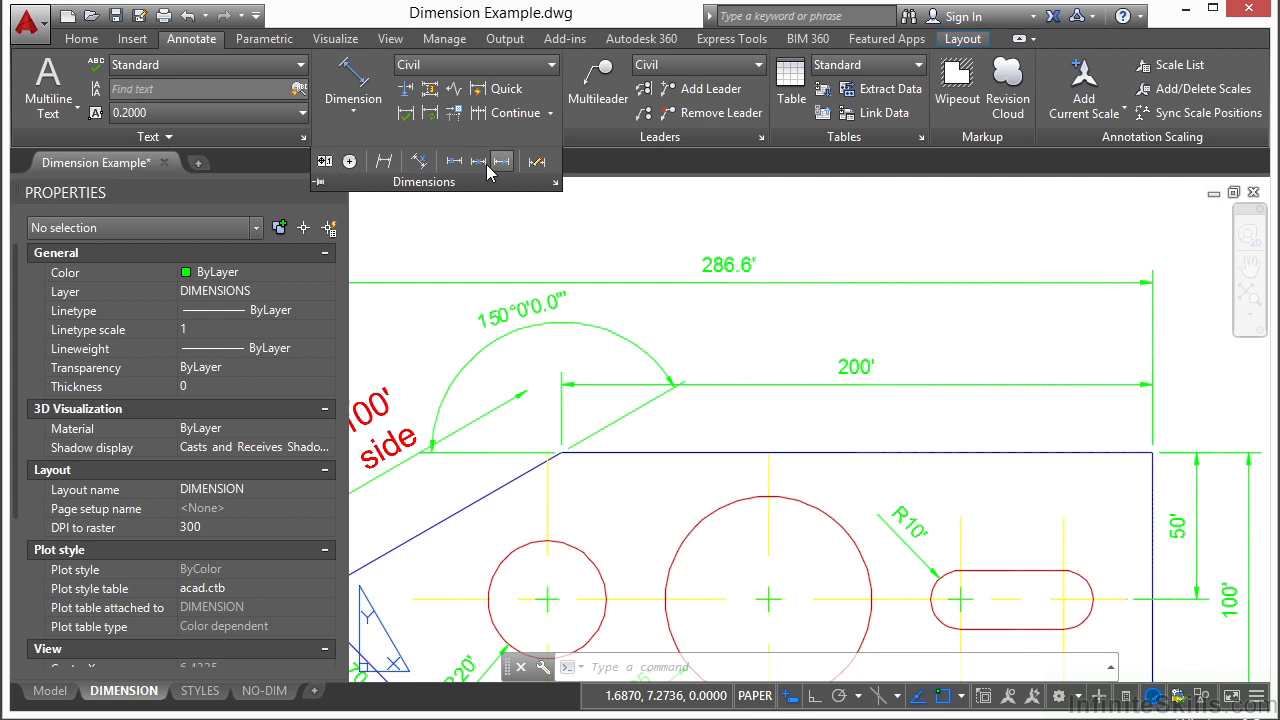
click(426, 94)
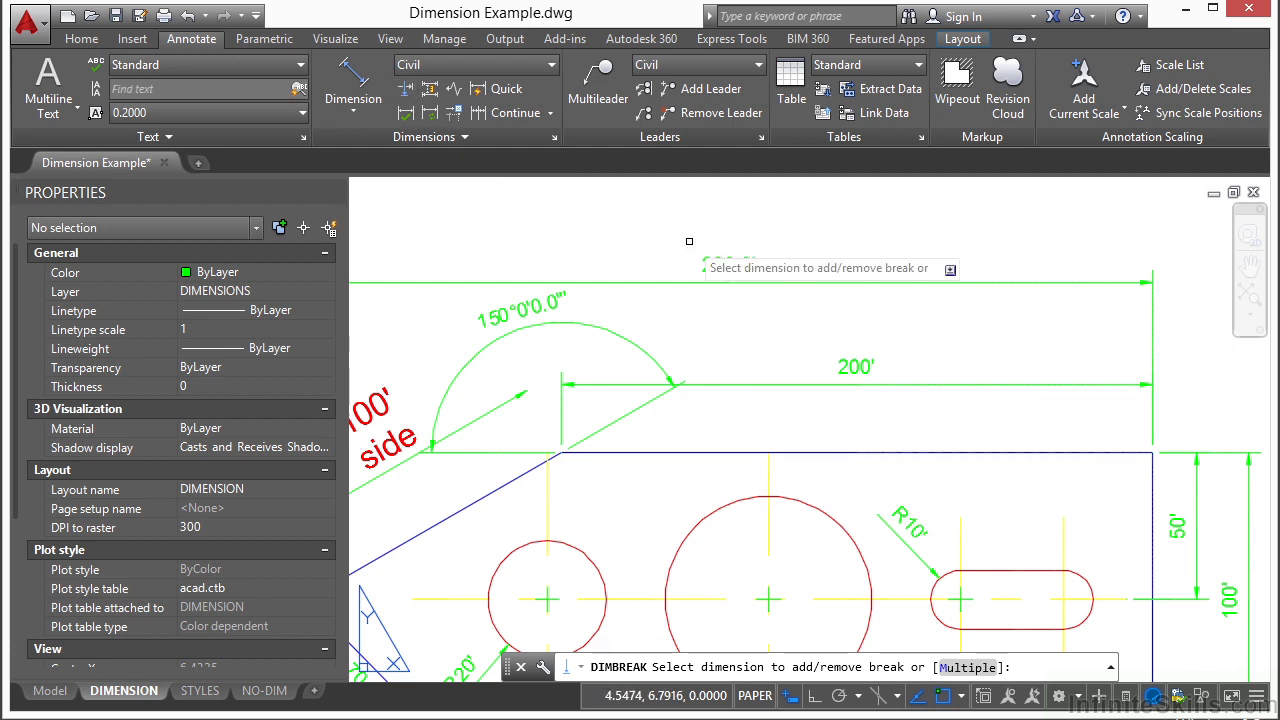
click(773, 382)
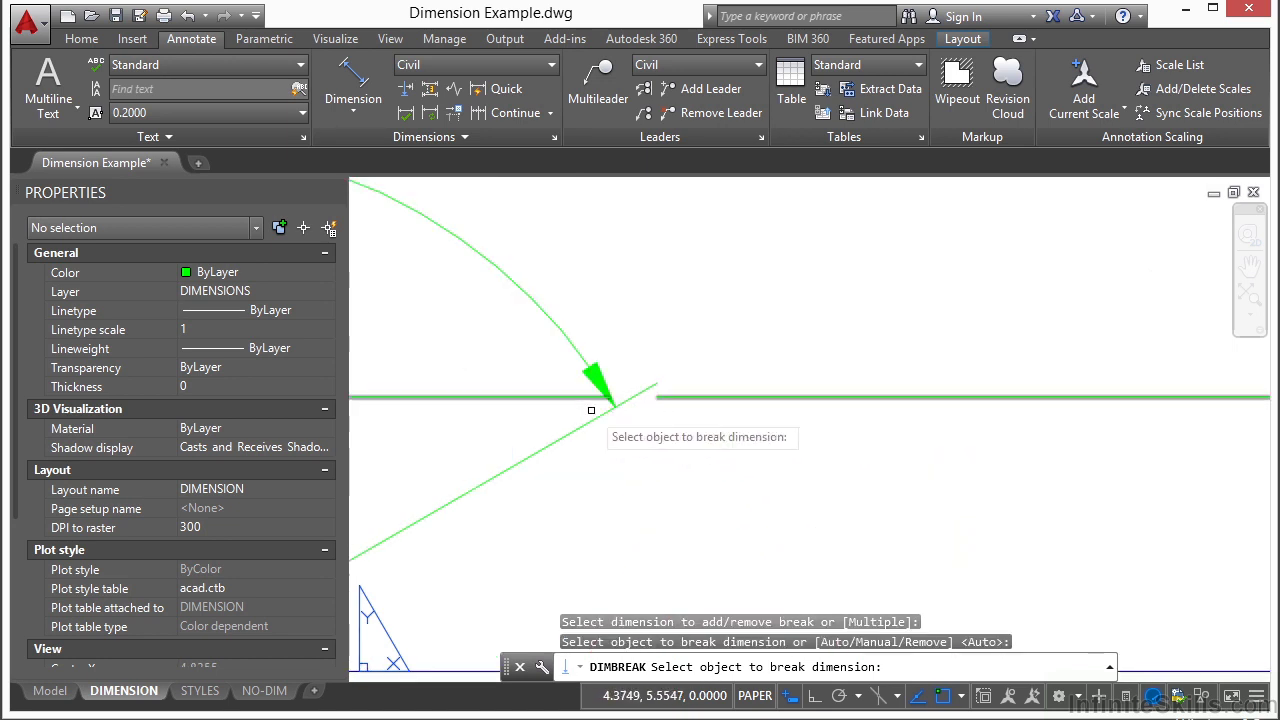
key(Return)
scroll(715, 400, down, 3)
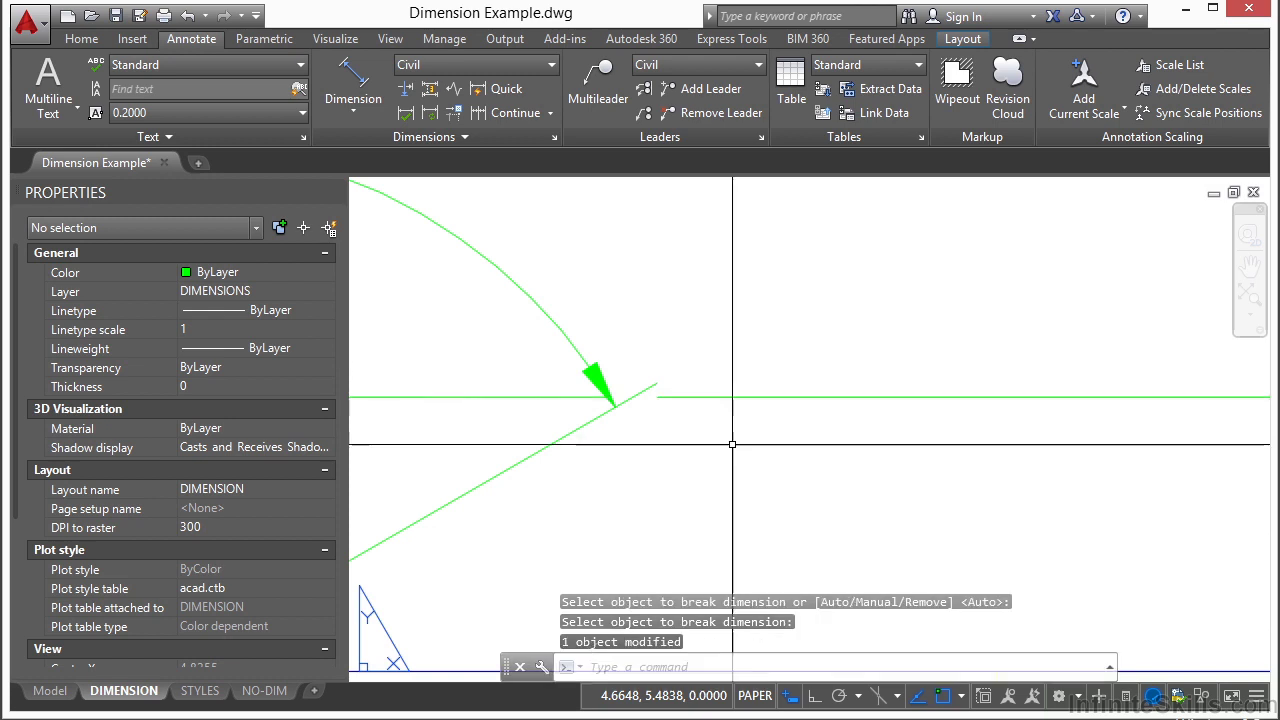
- Adjust the space between the 75' dimension as base and the overall 237.51' dimension below it, using automatic spacing
scroll(703, 369, down, 4)
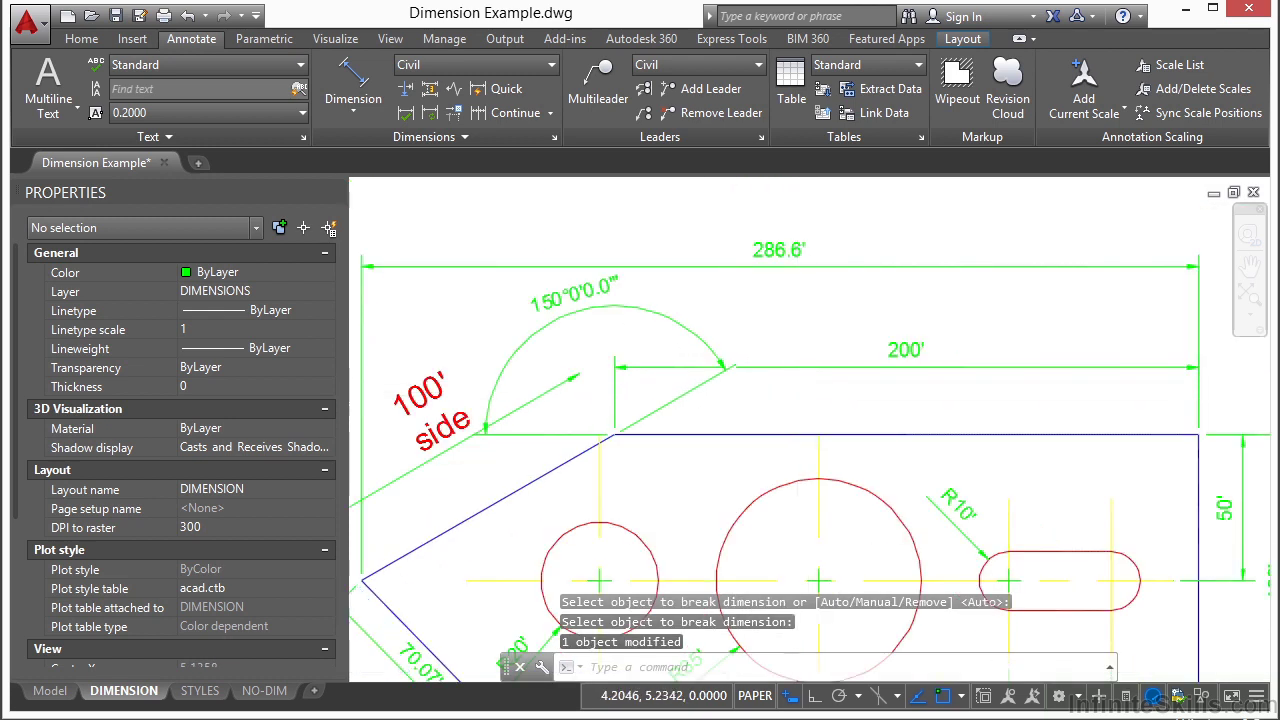
middle_drag(803, 317, 770, 375)
scroll(786, 350, up, 4)
scroll(590, 188, down, 4)
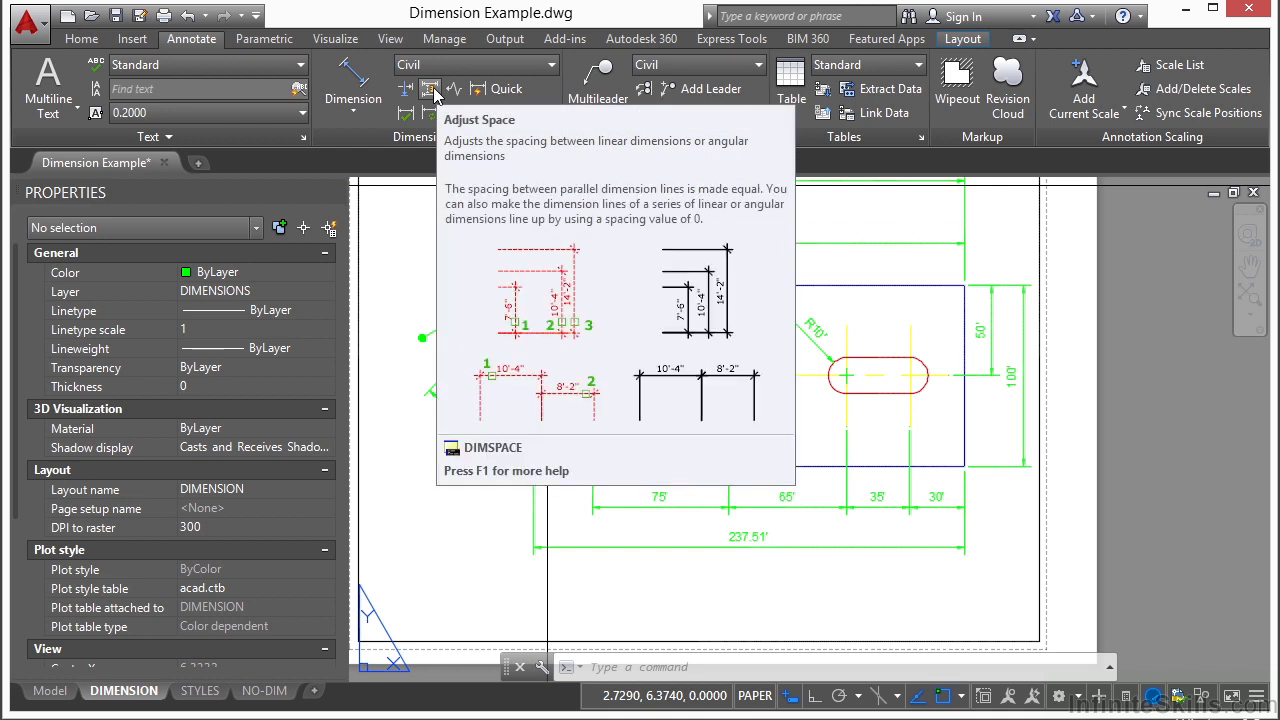
click(430, 90)
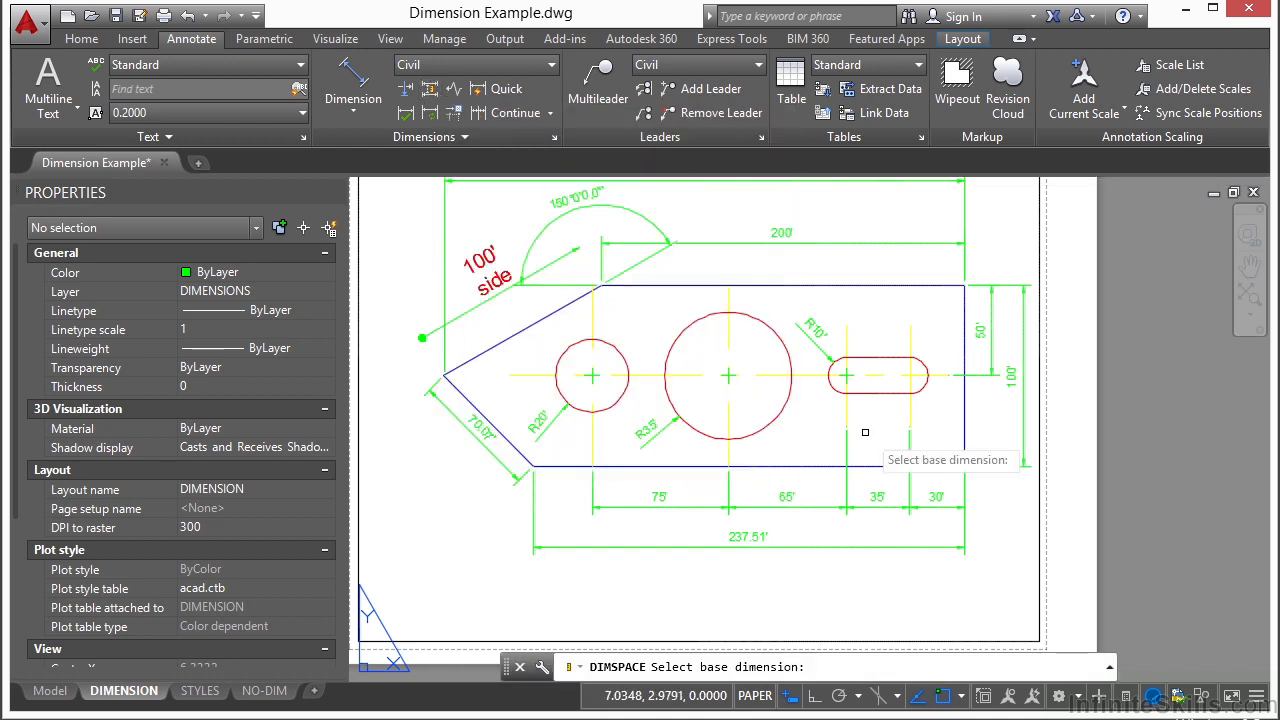
click(627, 510)
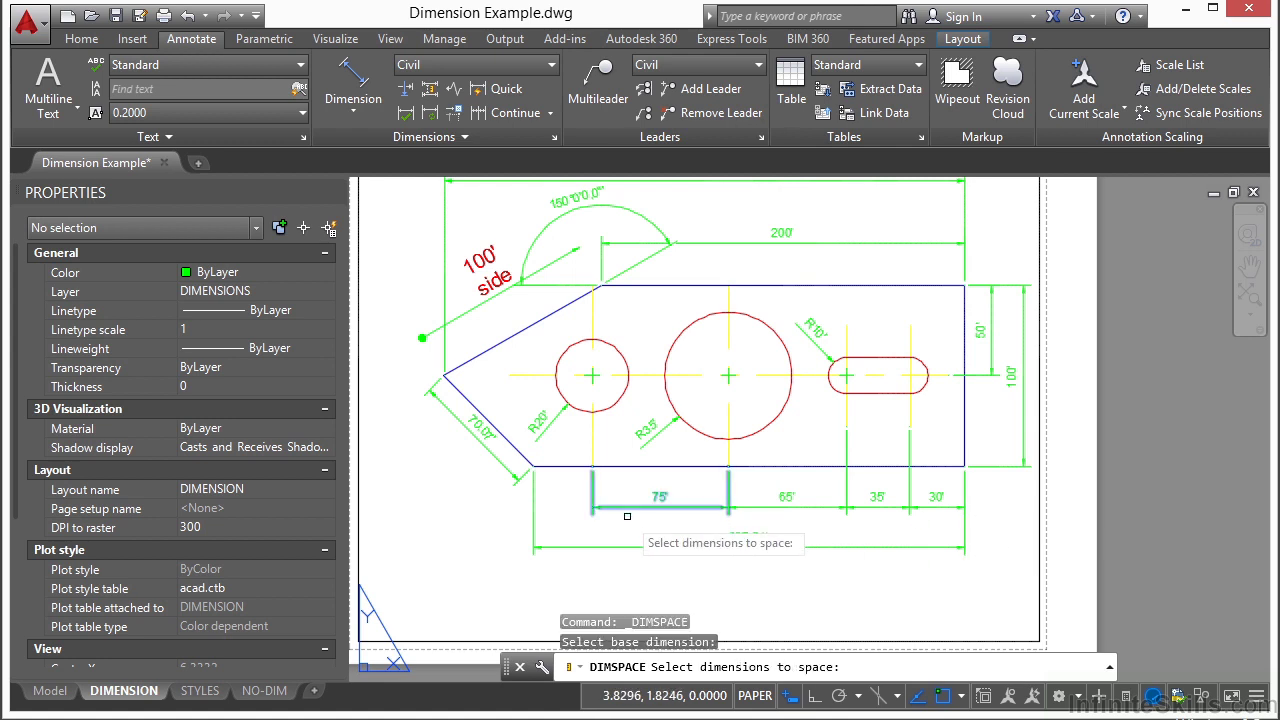
click(634, 546)
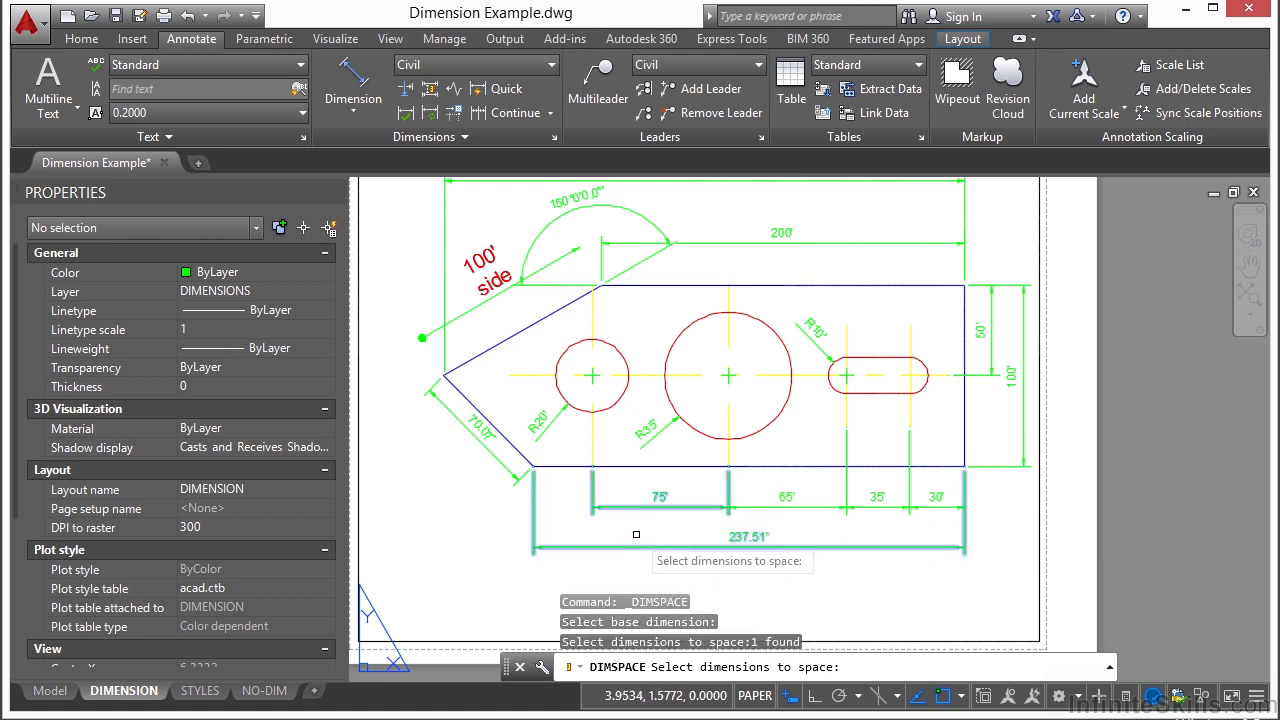
key(Return)
click(700, 590)
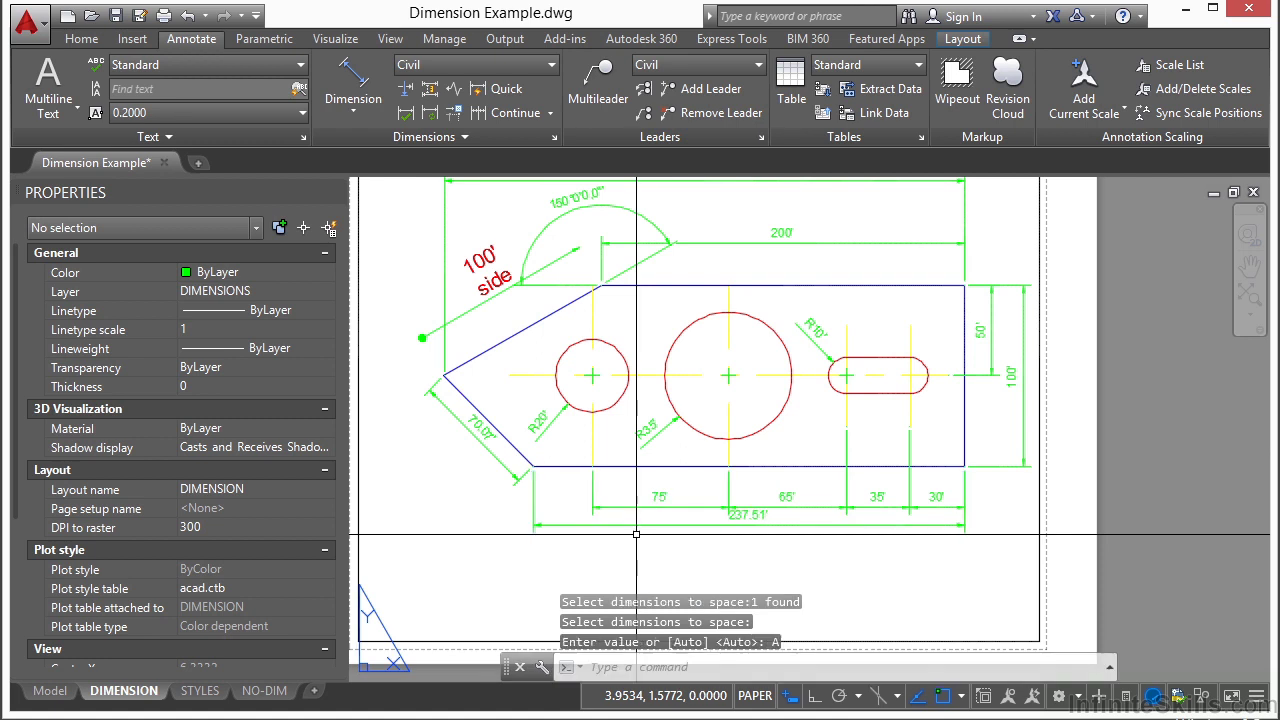
scroll(788, 534, up, 4)
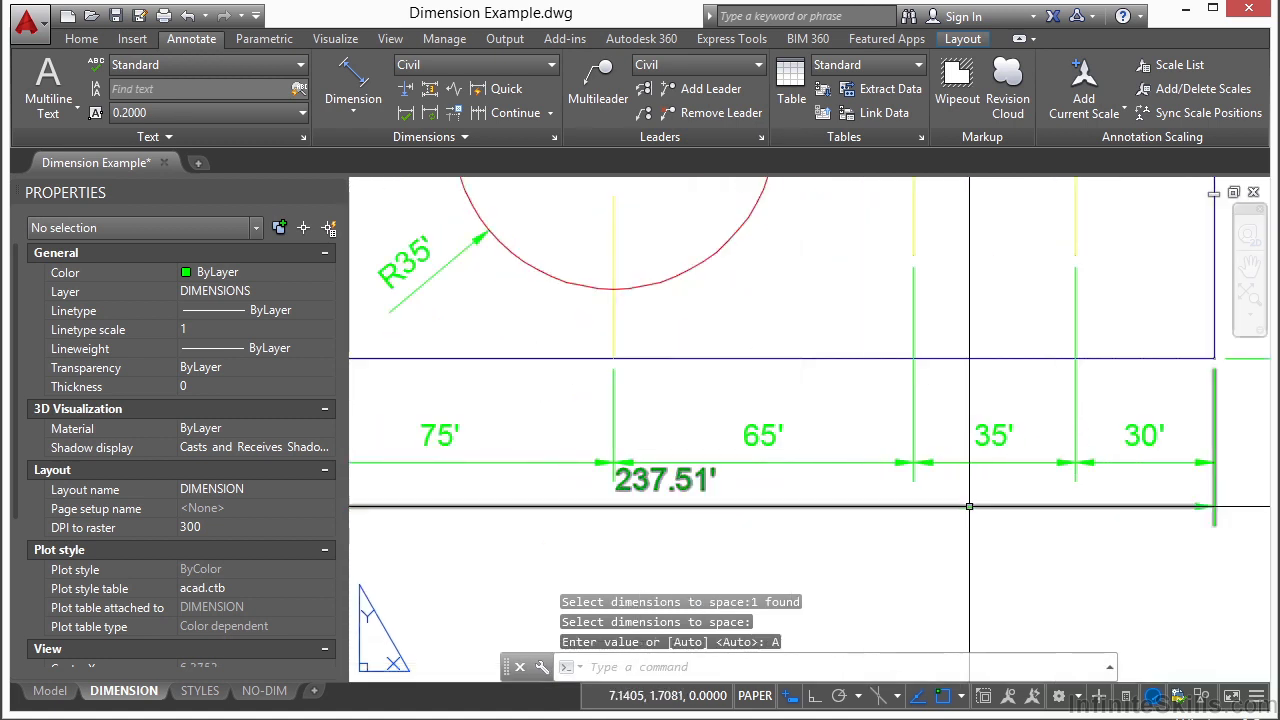
scroll(788, 534, down, 4)
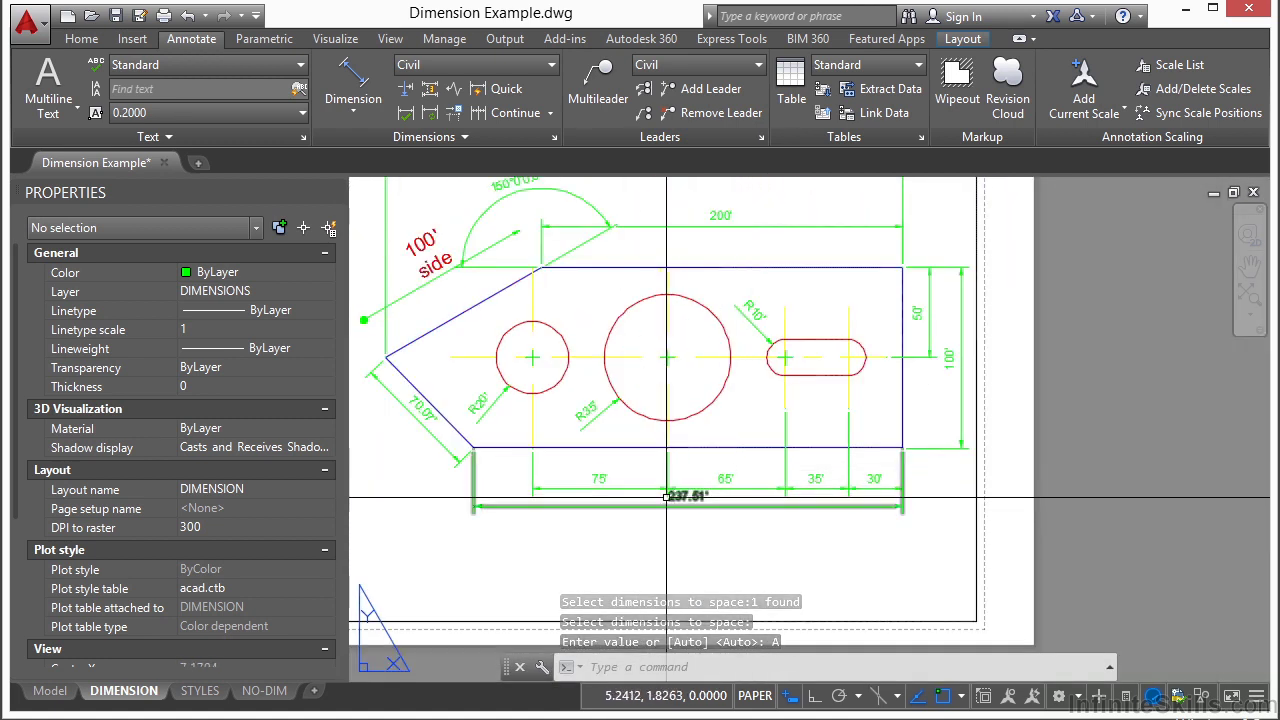
scroll(752, 466, up, 4)
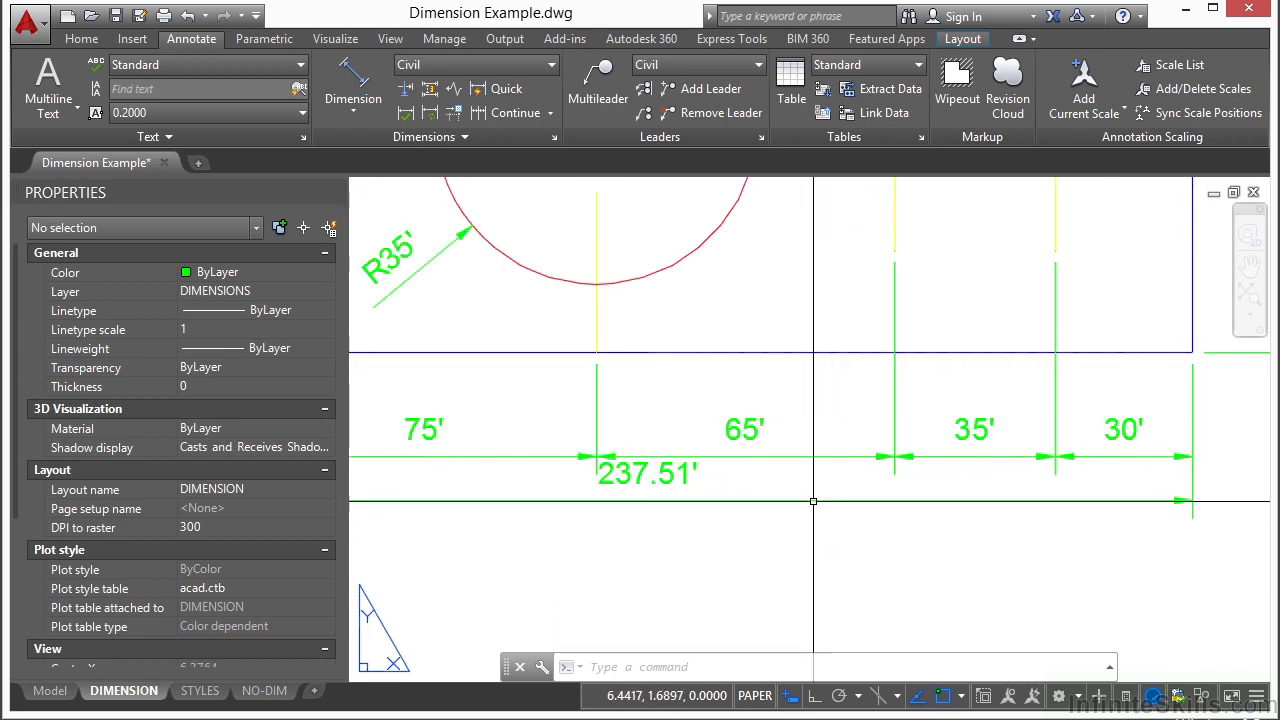
scroll(831, 517, down, 4)
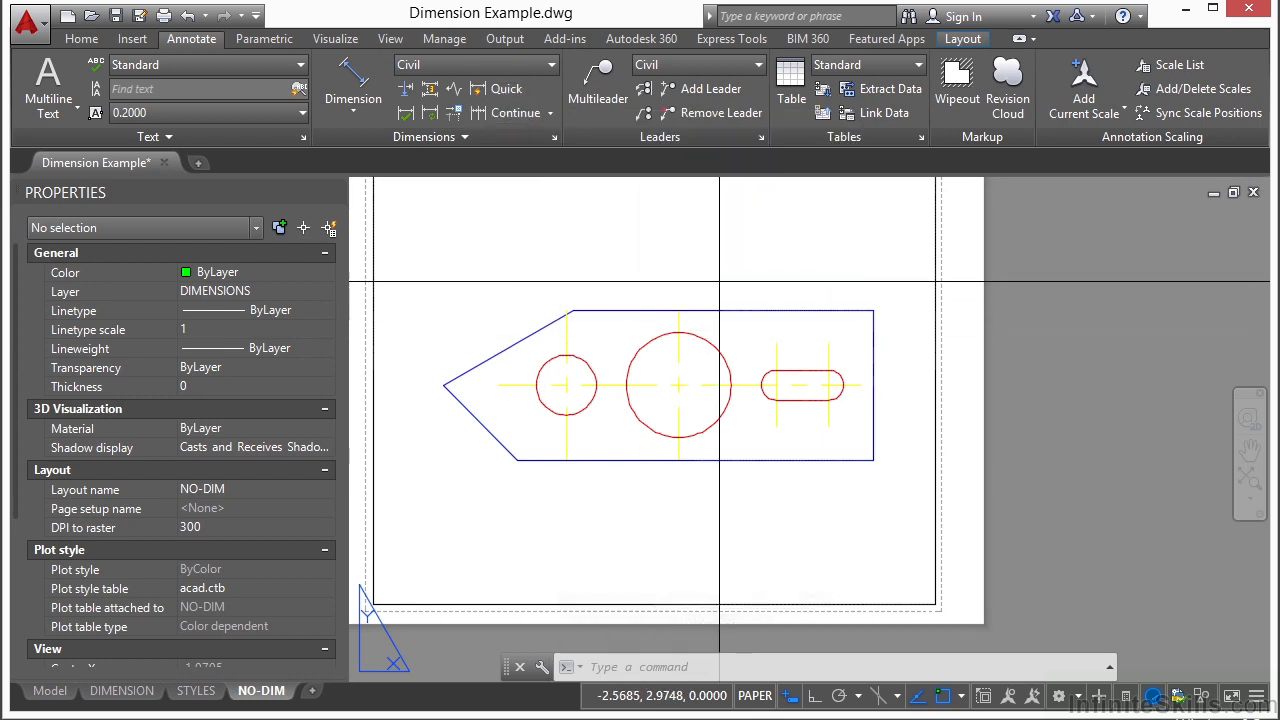
- Inside the NO-DIM layout's viewport, create continuous quick dimensions below the part from its outline edges and the large circle
double_click(715, 265)
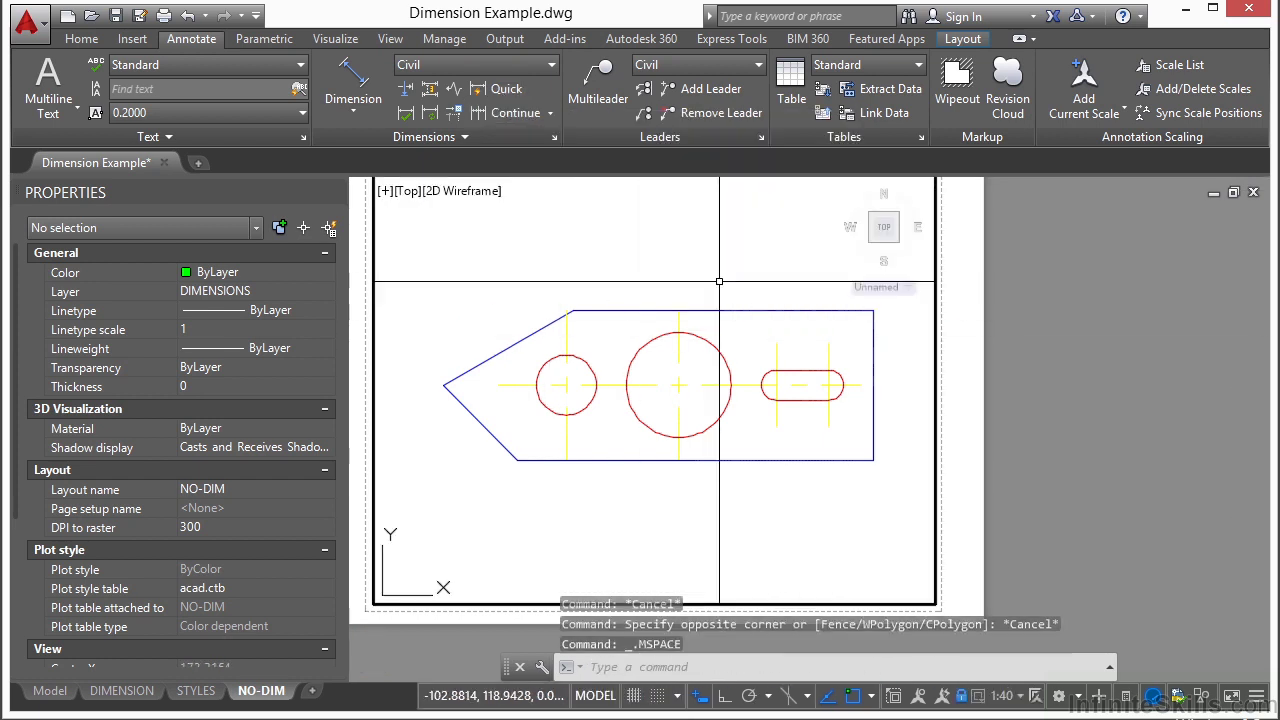
click(514, 92)
click(650, 311)
click(525, 339)
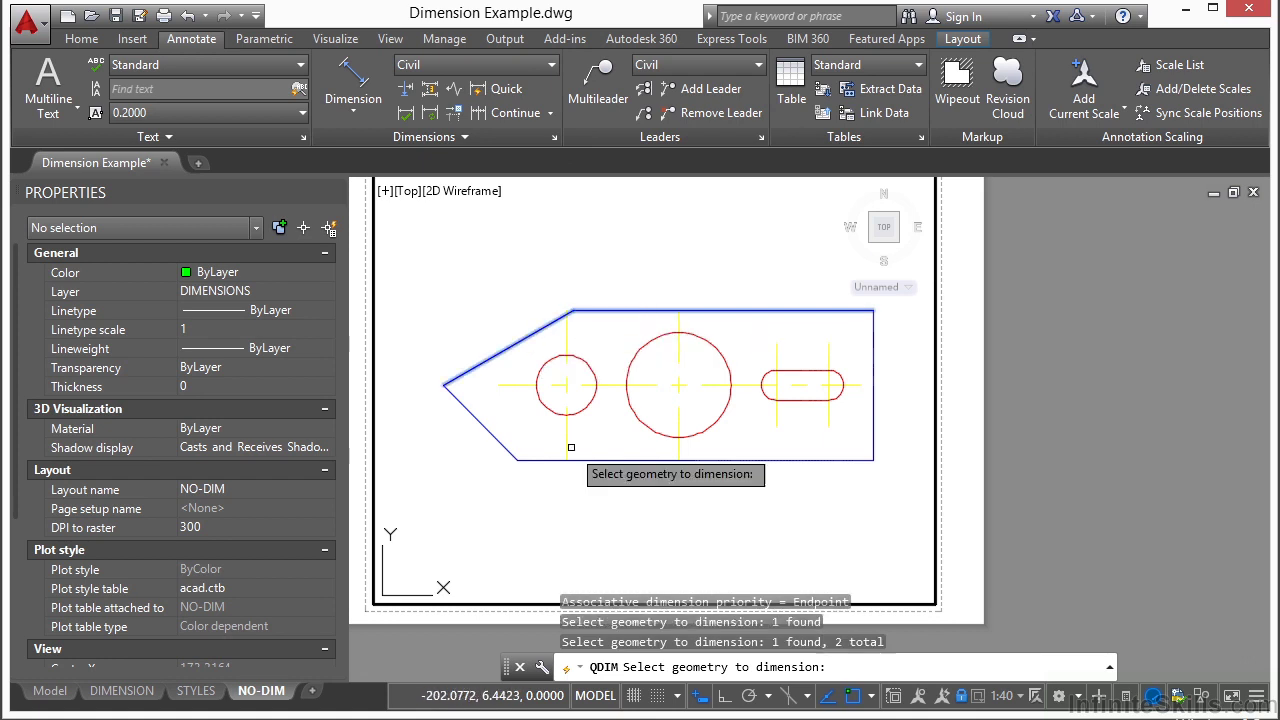
click(641, 420)
click(598, 490)
click(493, 452)
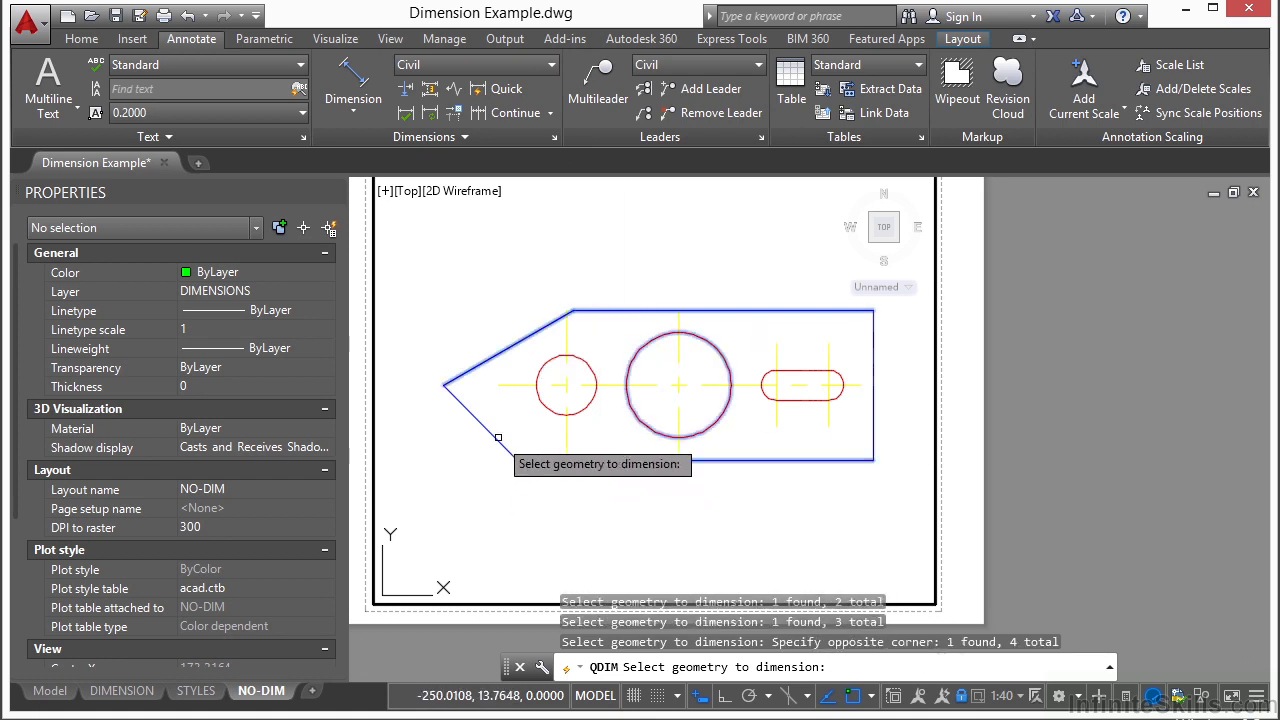
click(493, 452)
click(468, 462)
key(Return)
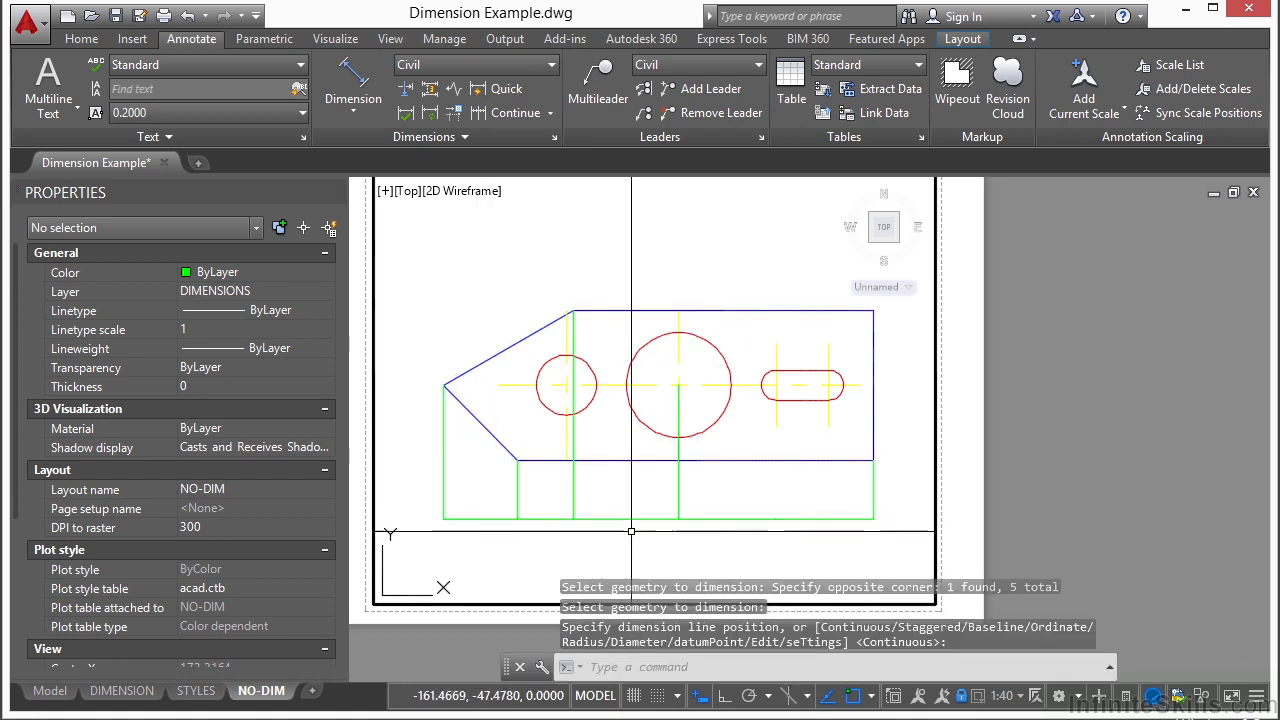
- Inspect the new quick dimensions up close and return the NO-DIM layout to paper space
scroll(606, 527, up, 5)
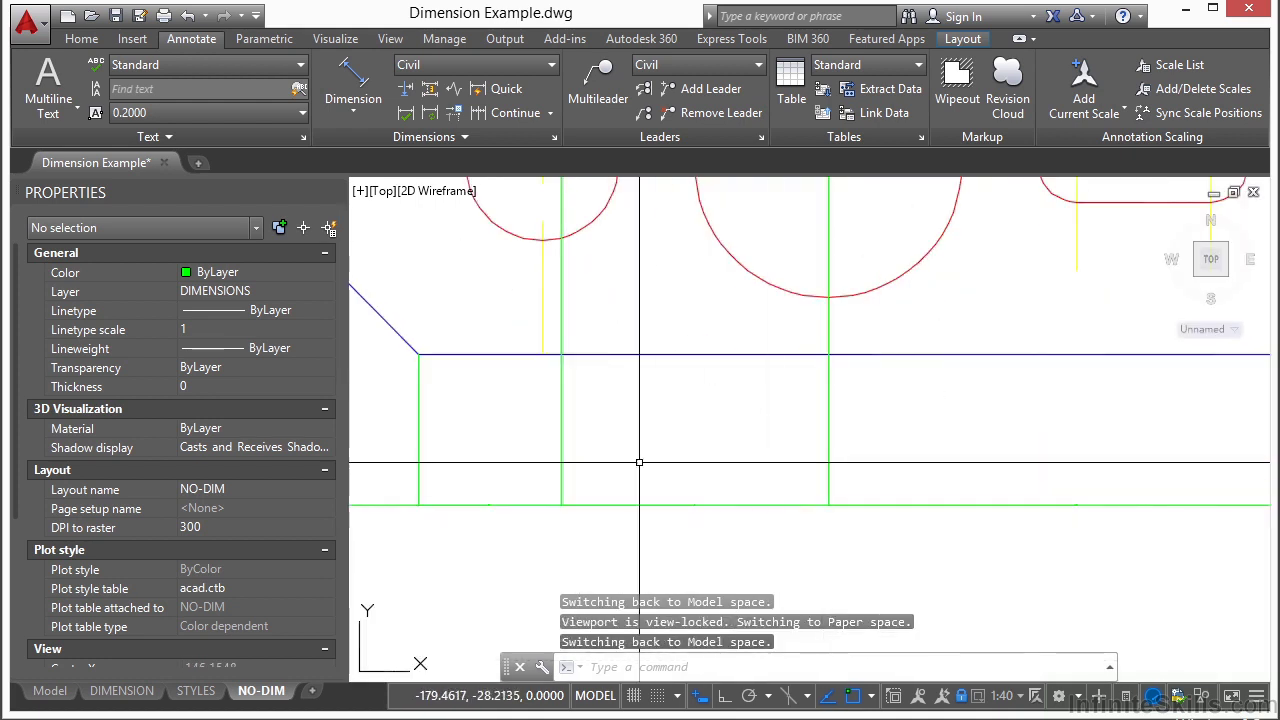
scroll(714, 429, down, 4)
scroll(437, 451, down, 2)
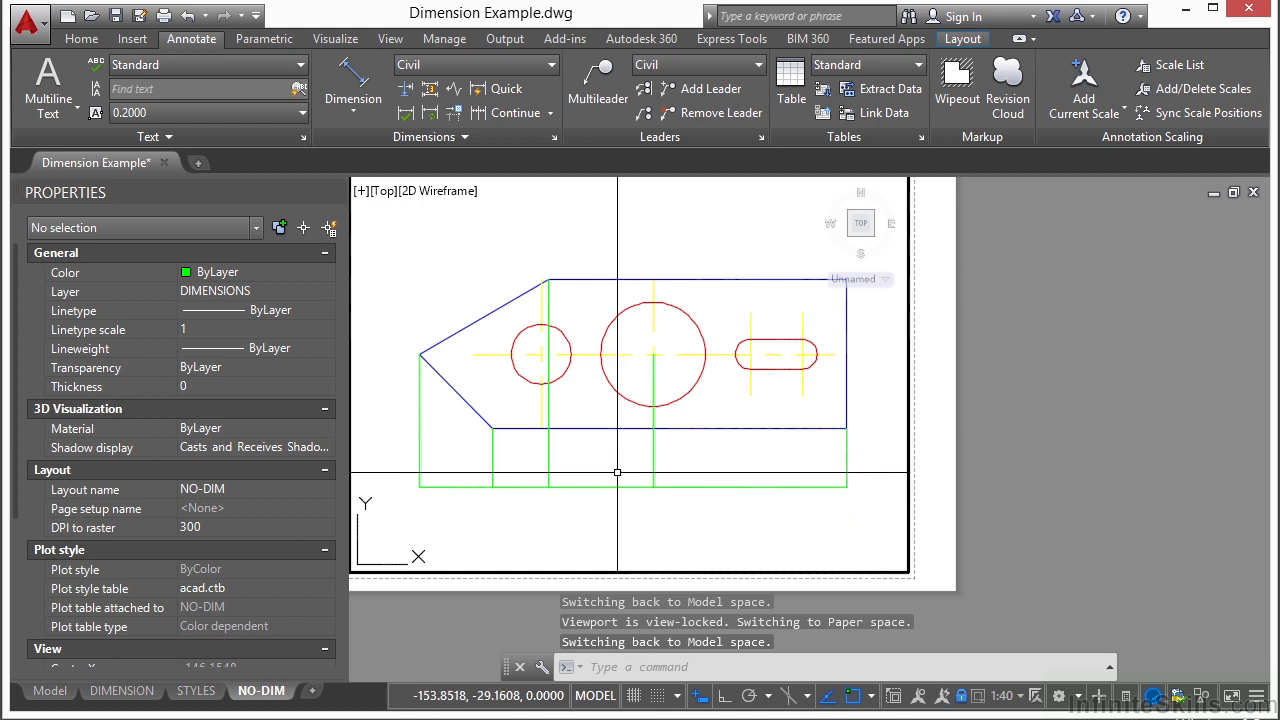
double_click(1027, 437)
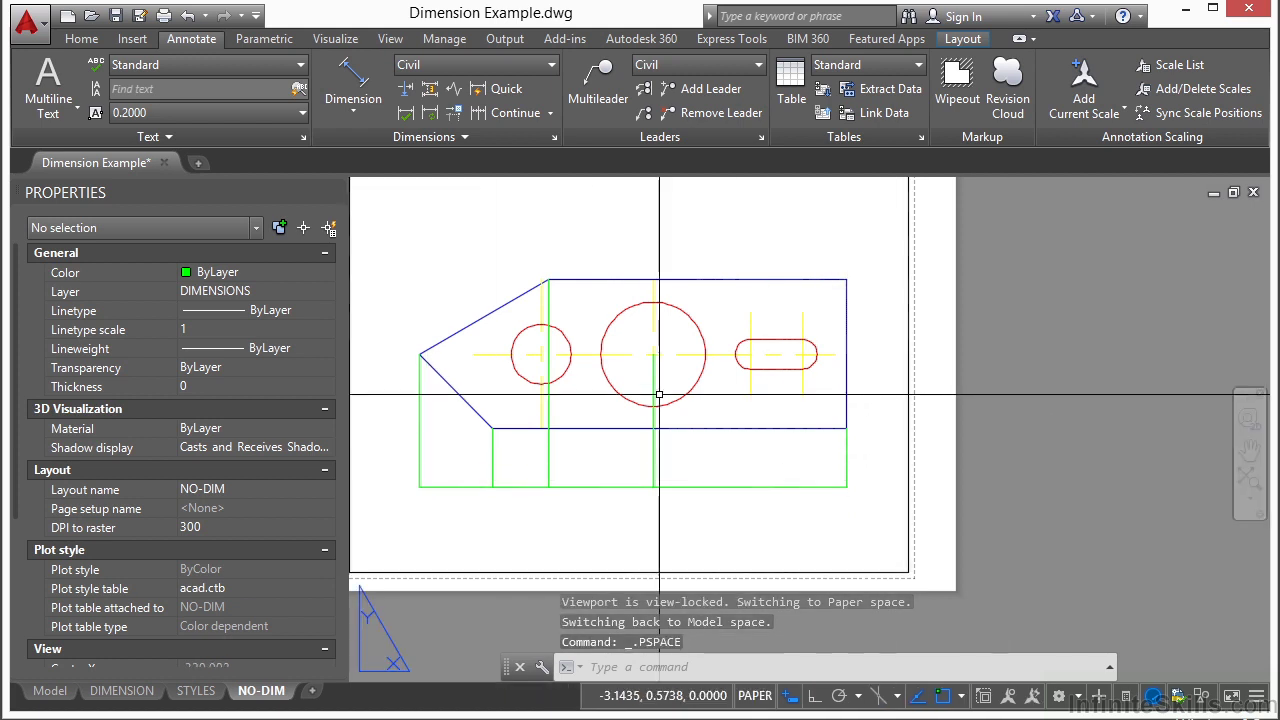
scroll(648, 330, down, 2)
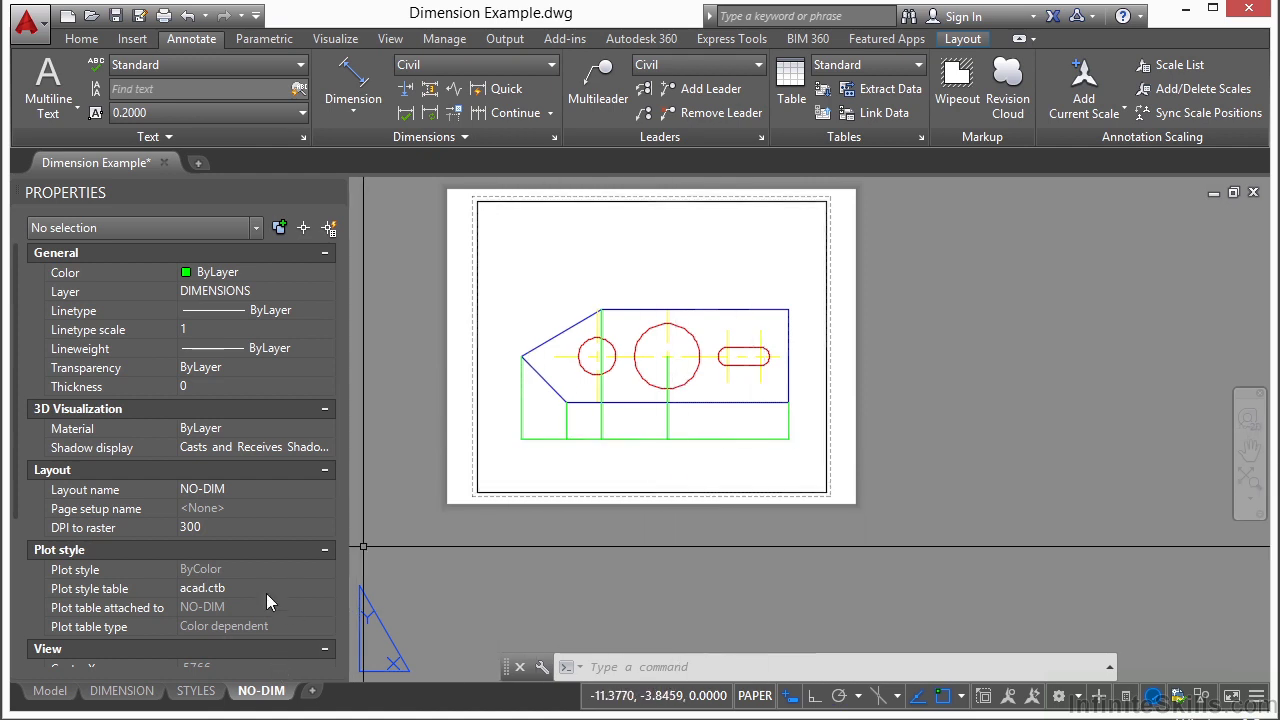
- In the DIMENSION layout, update the red 100' side dimension to the current Civil dimension style
click(121, 691)
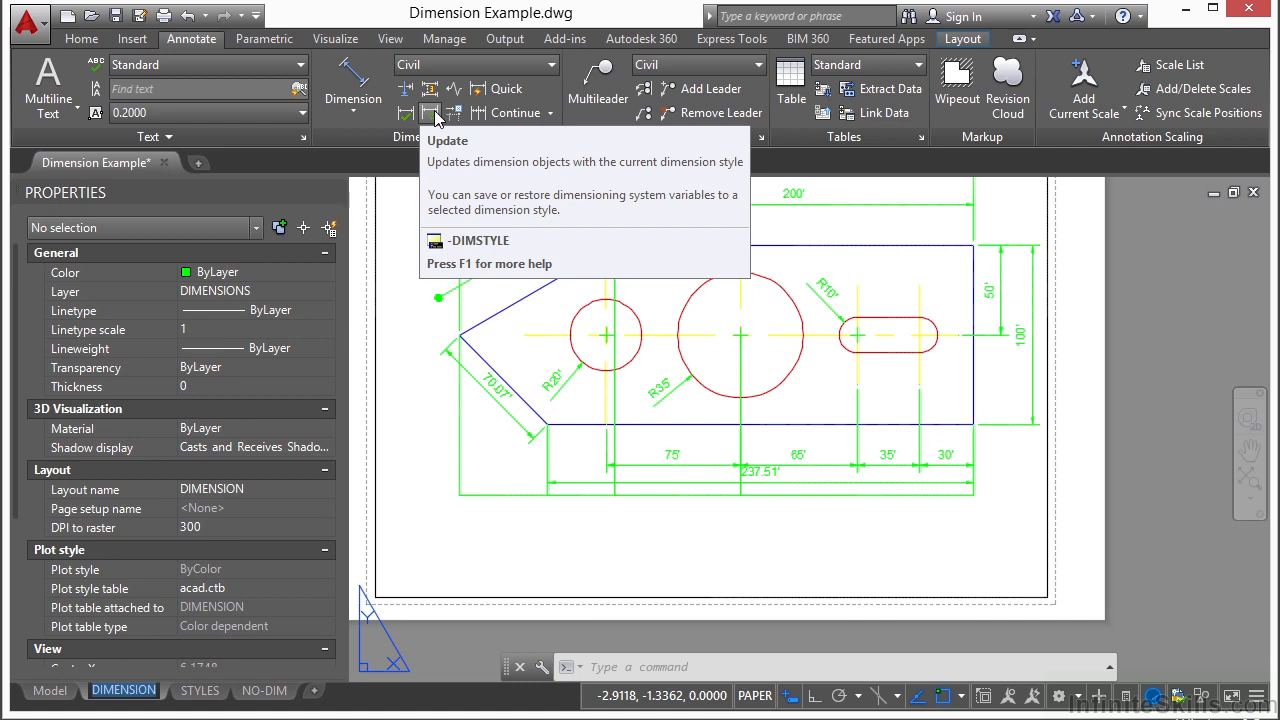
click(435, 118)
click(509, 285)
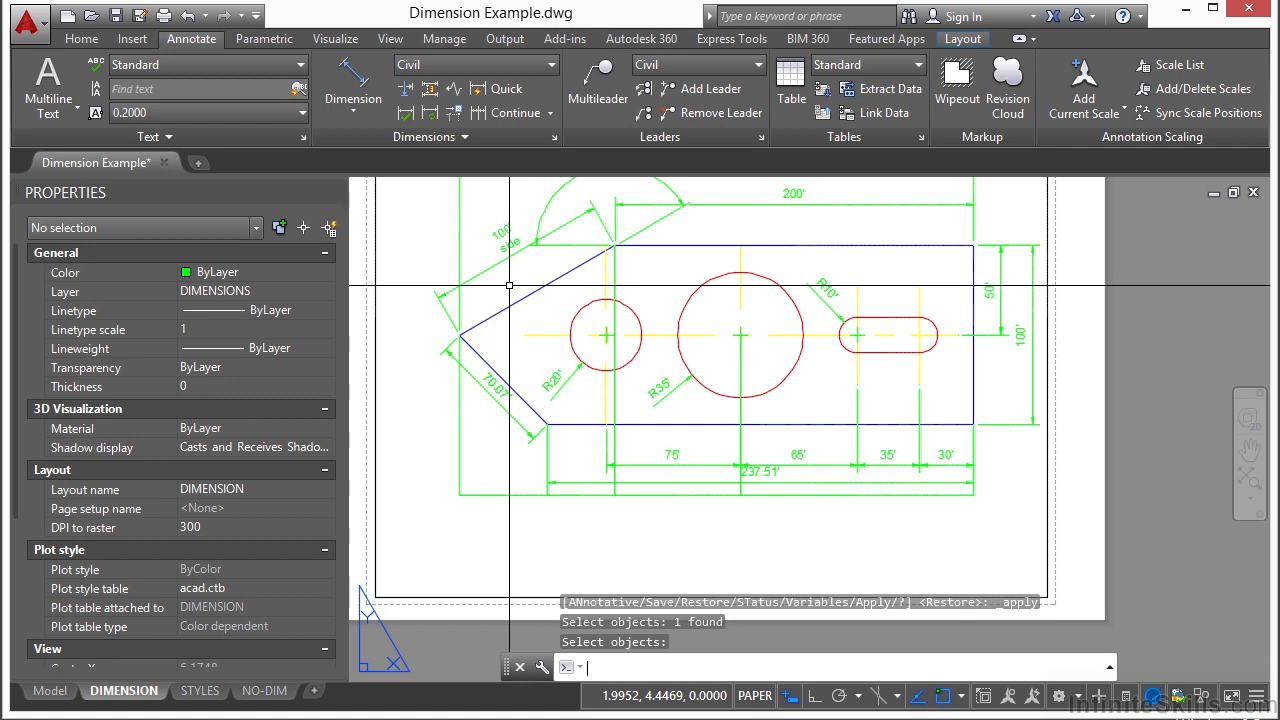
scroll(510, 285, up, 4)
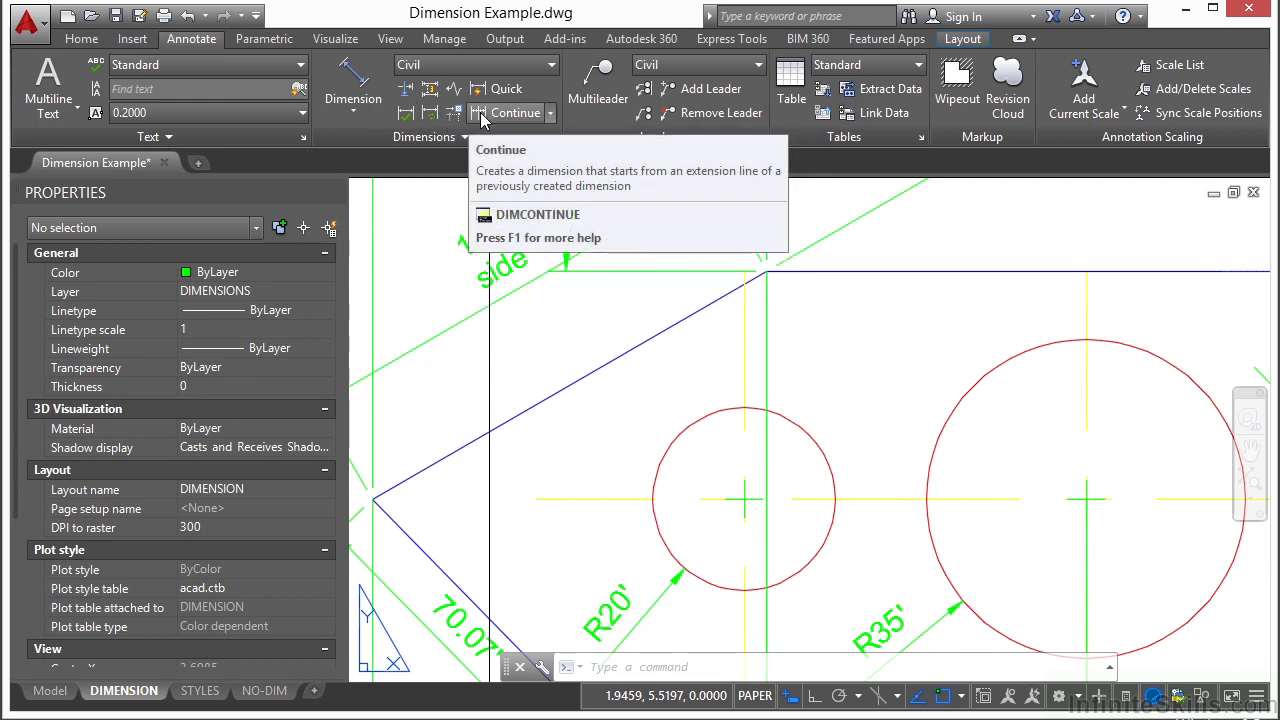
click(550, 114)
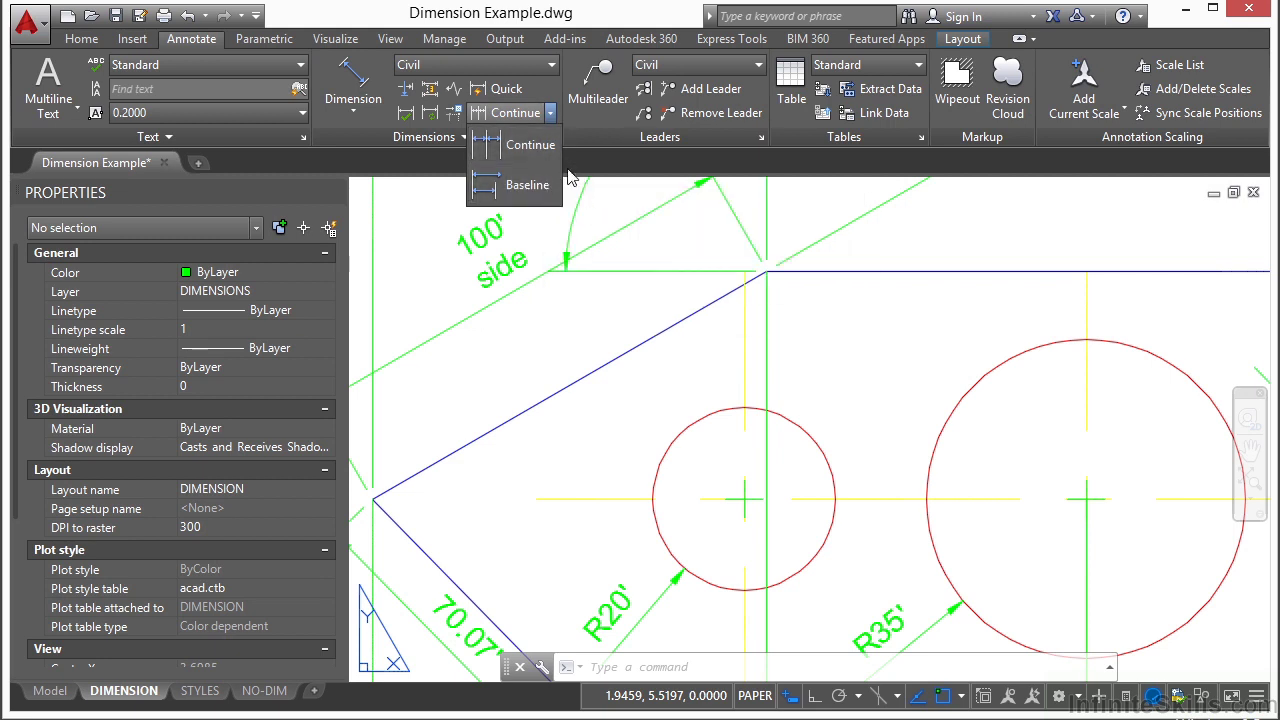
scroll(500, 305, down, 4)
- Erase the quick dimensions below the part through the NO-DIM layout's viewport, and return to paper space
click(264, 690)
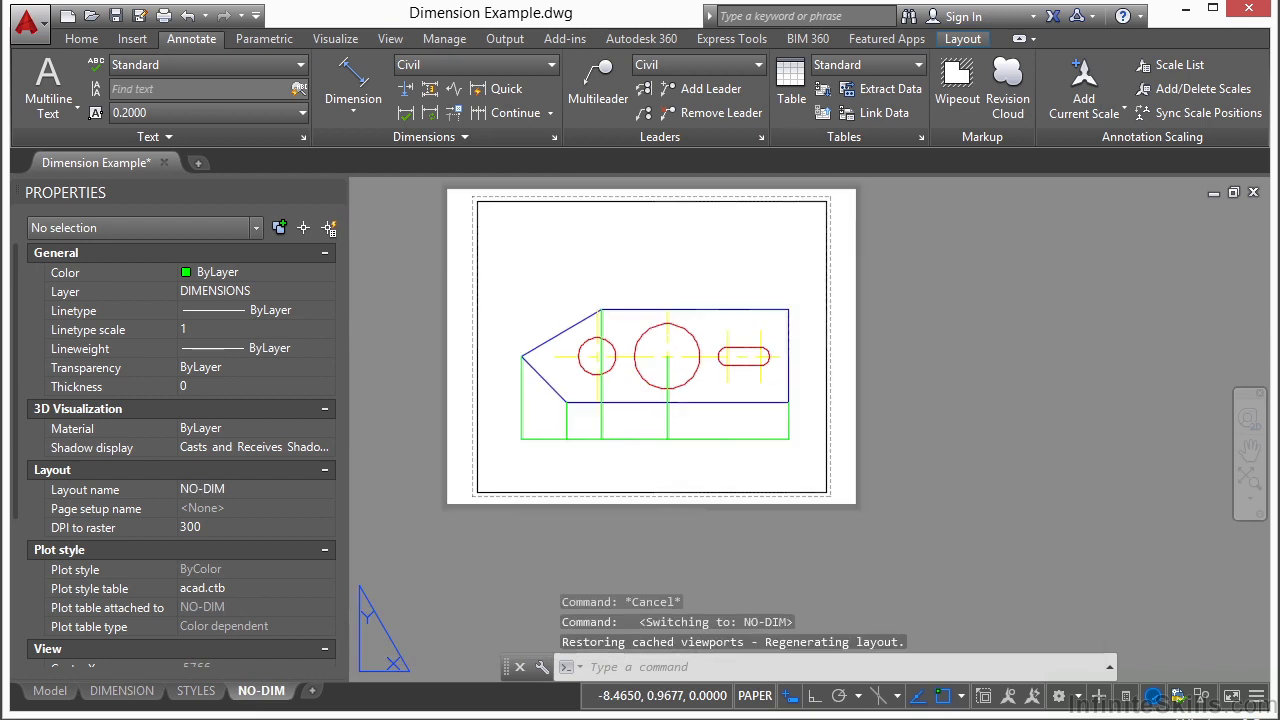
scroll(749, 417, up, 3)
double_click(742, 418)
click(736, 428)
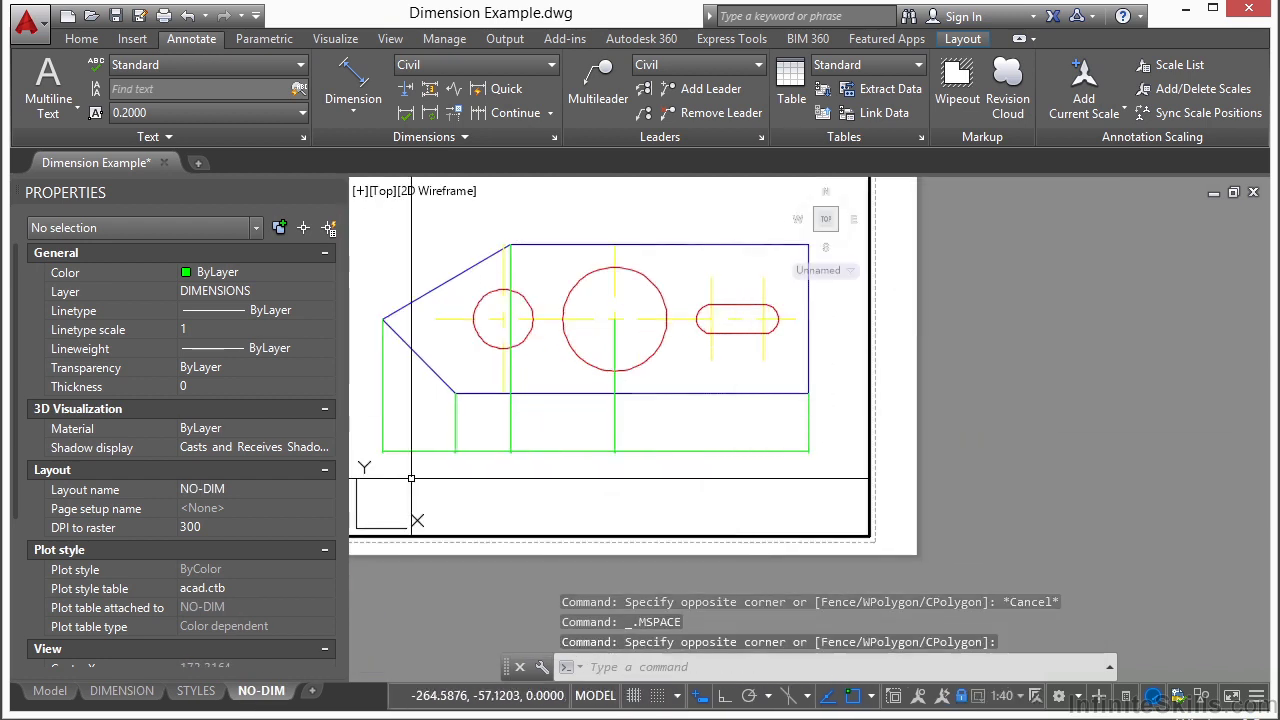
key(Return)
click(693, 432)
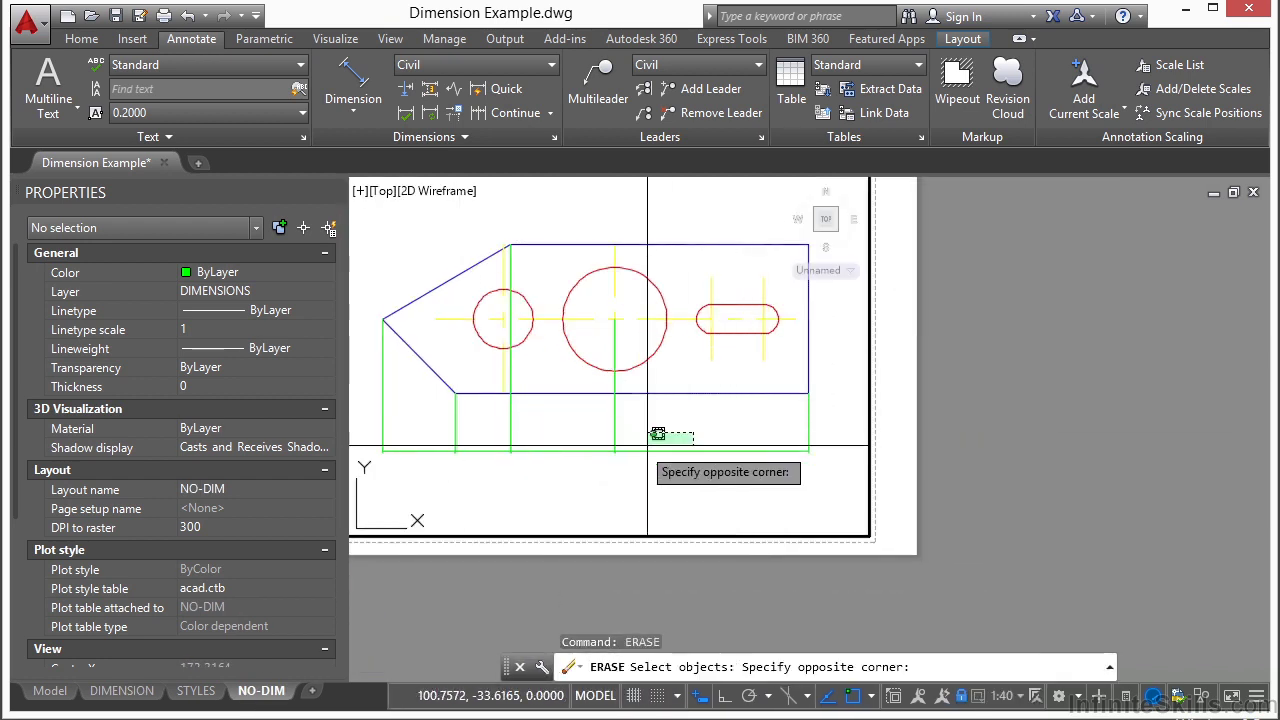
click(443, 466)
key(Return)
double_click(891, 447)
middle_drag(891, 447, 896, 490)
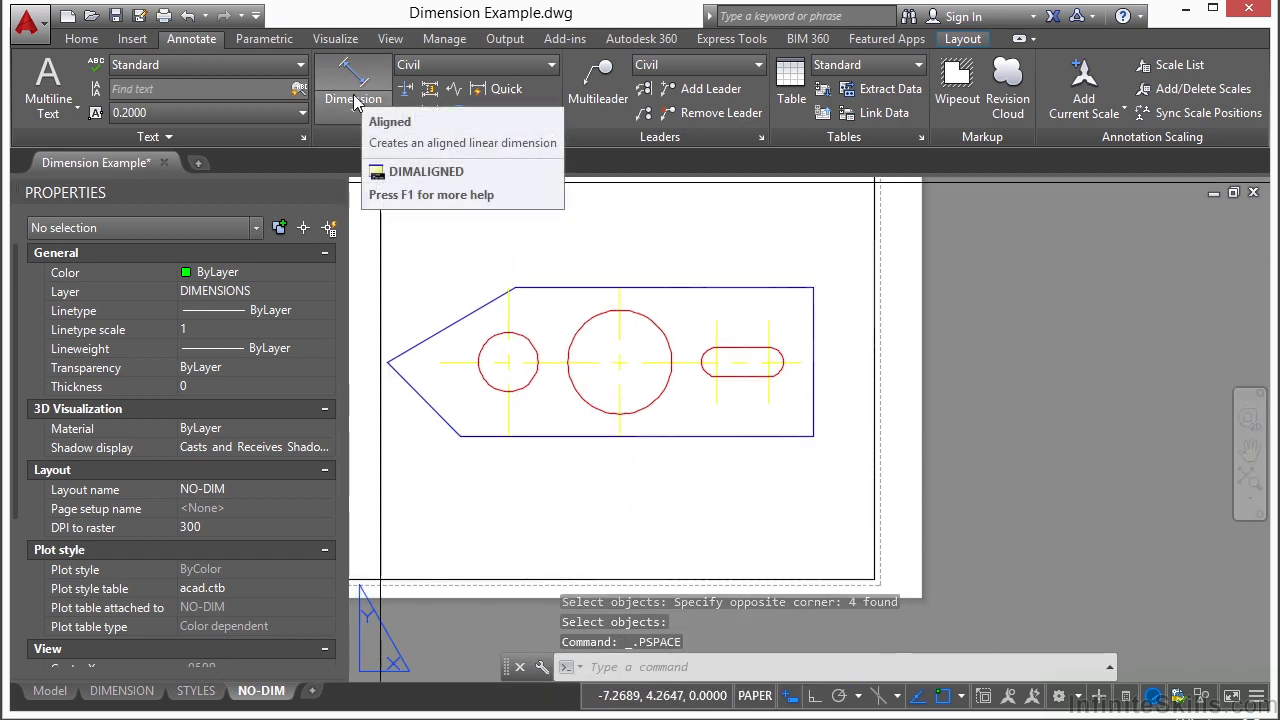
- Add a linear dimension between the endpoints of the part's top edge, placing its line above the part
click(355, 103)
click(367, 132)
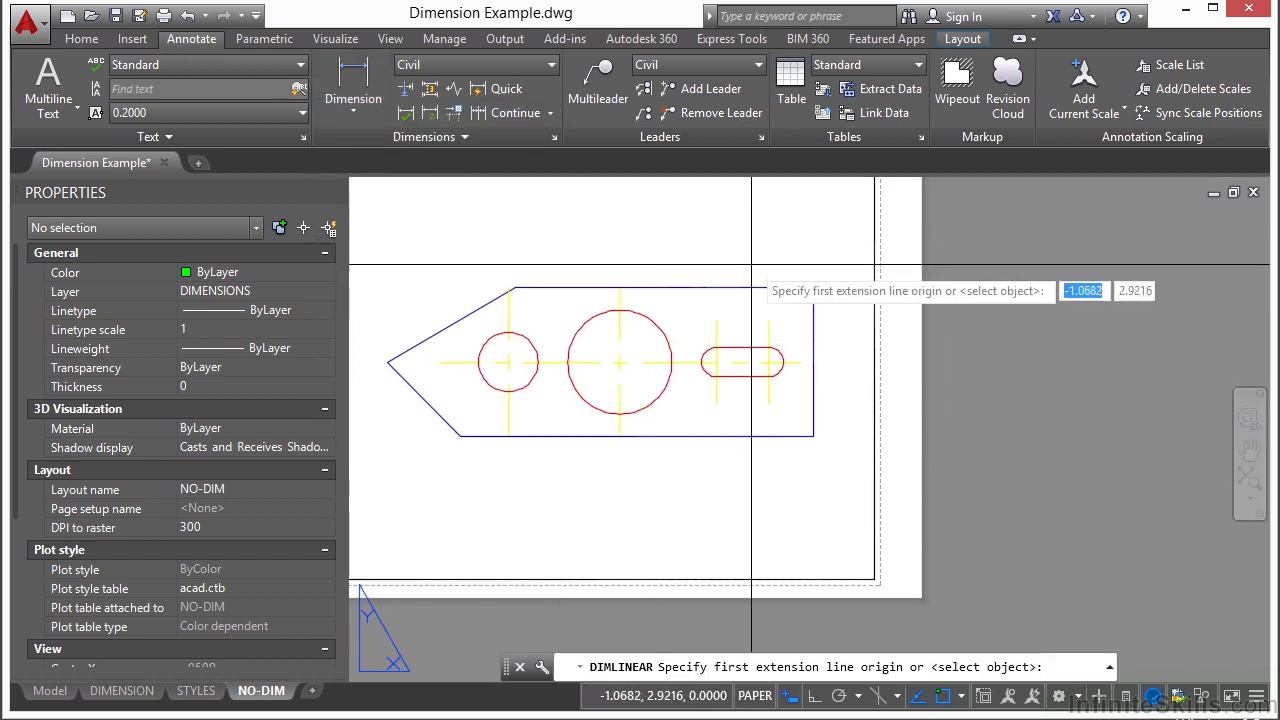
click(814, 288)
click(514, 288)
scroll(670, 200, up, 2)
click(725, 270)
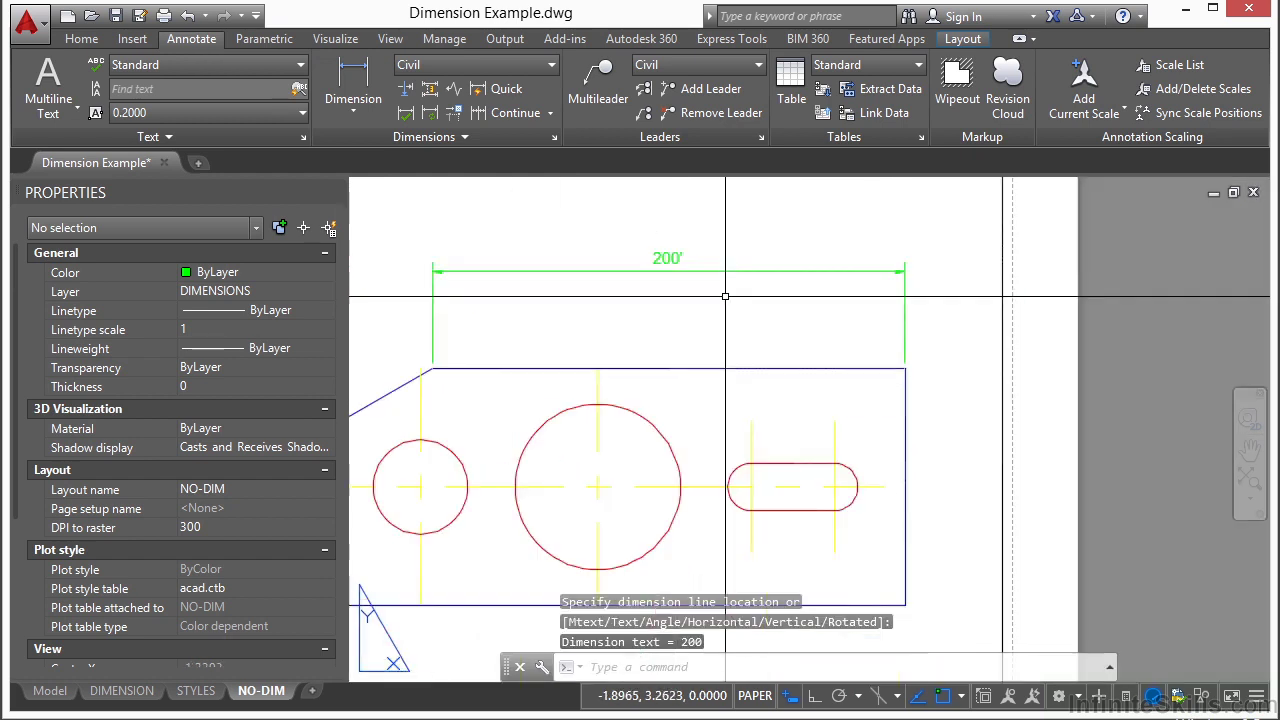
- Continue the top edge's linear dimension to the part's pointed left corner
middle_drag(675, 297, 789, 298)
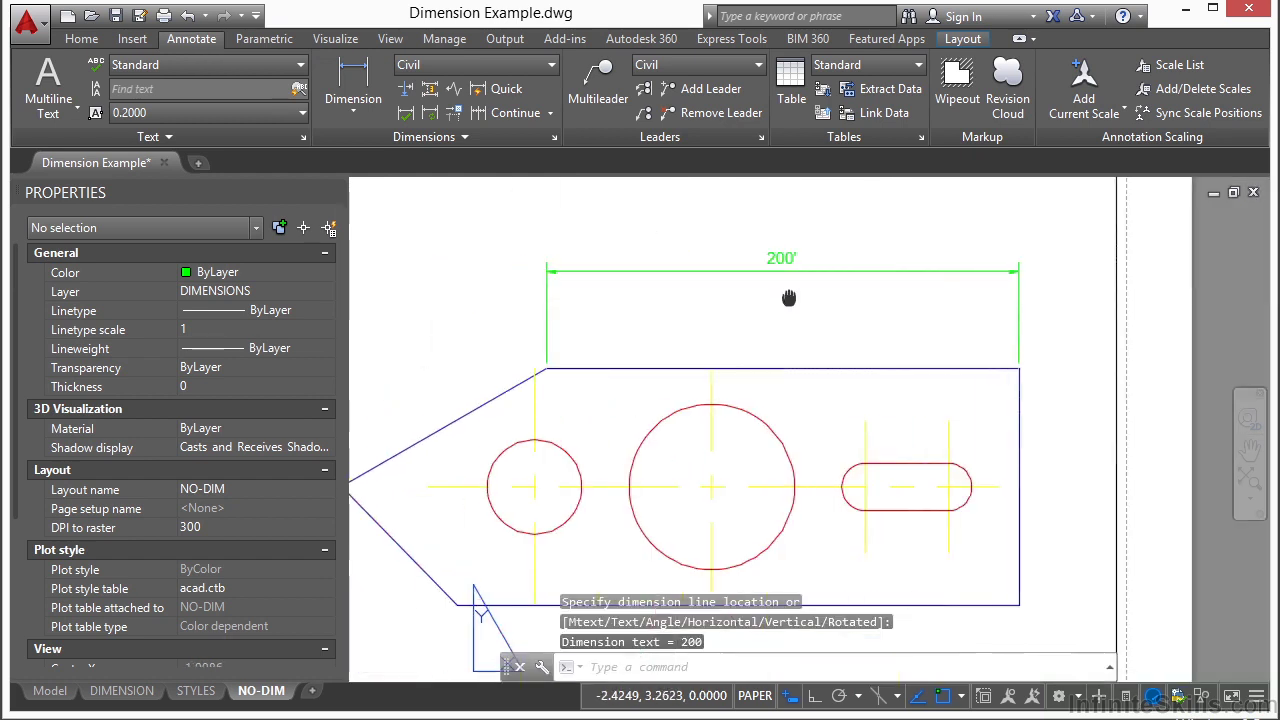
click(525, 113)
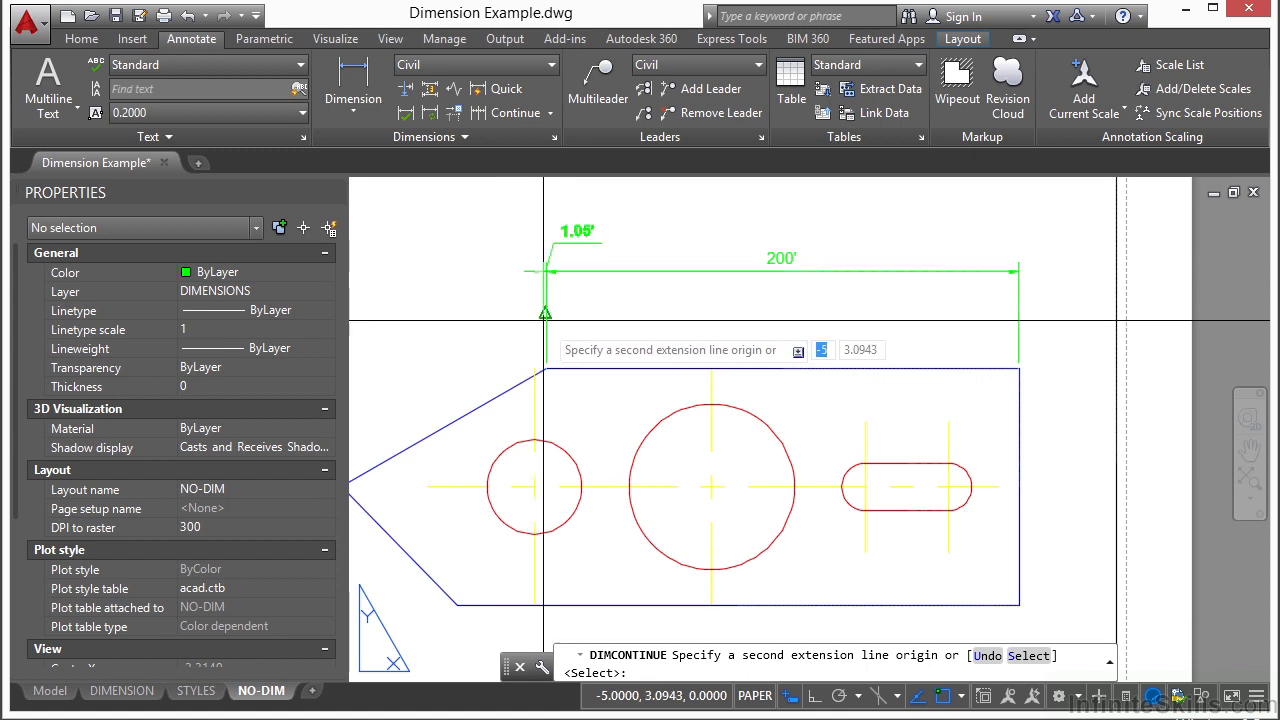
middle_drag(510, 338, 652, 307)
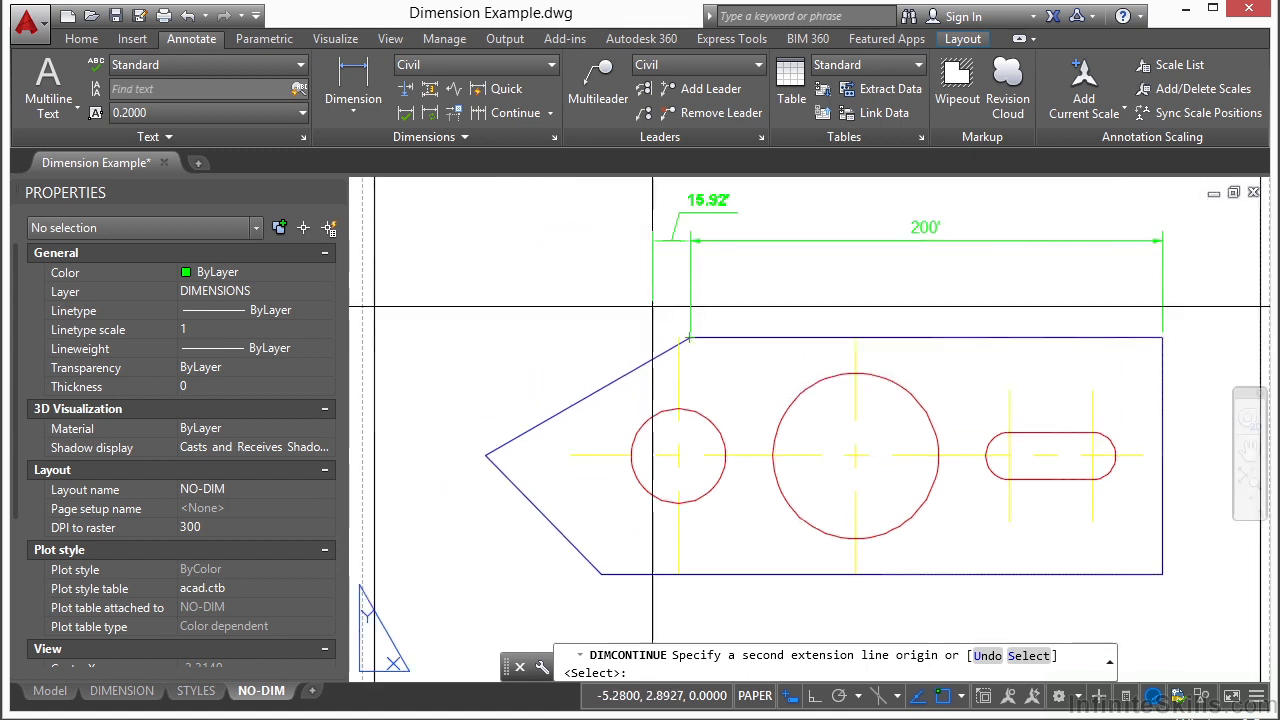
click(486, 455)
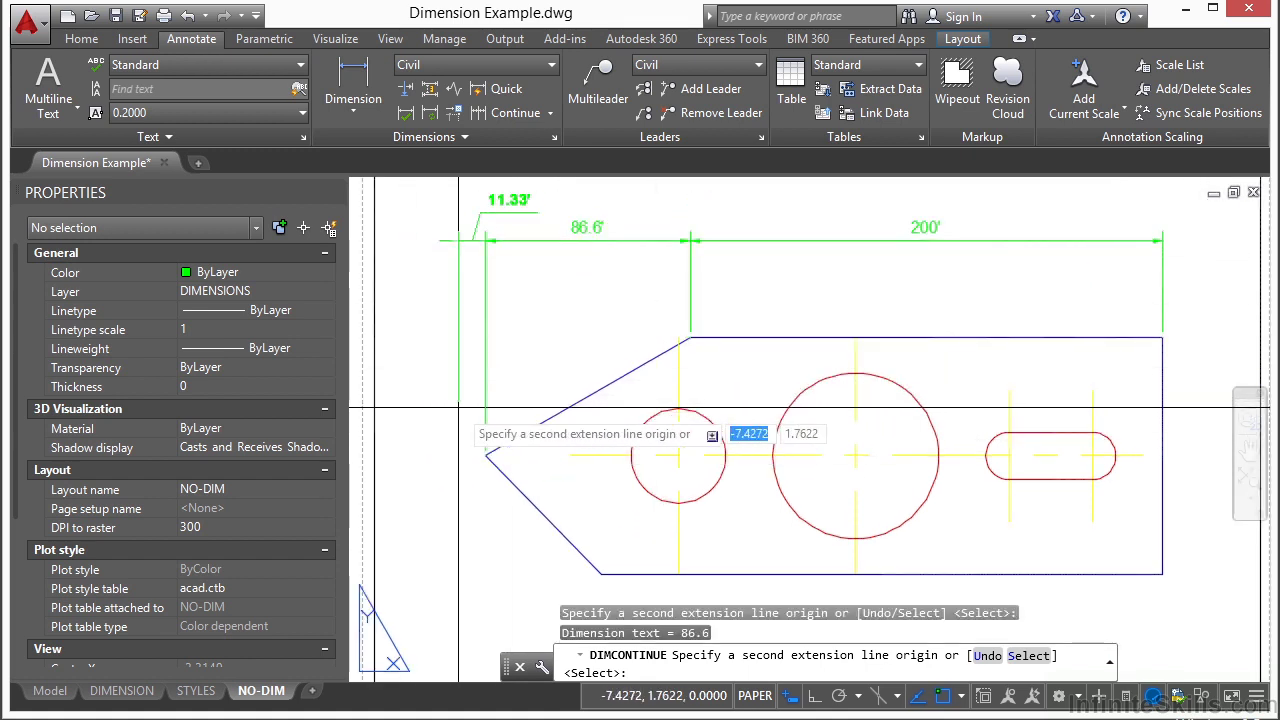
key(Return)
- Add a baseline dimension from the last continued dimension to the midpoint of the part's upper slanted edge
middle_drag(583, 326, 467, 388)
click(545, 112)
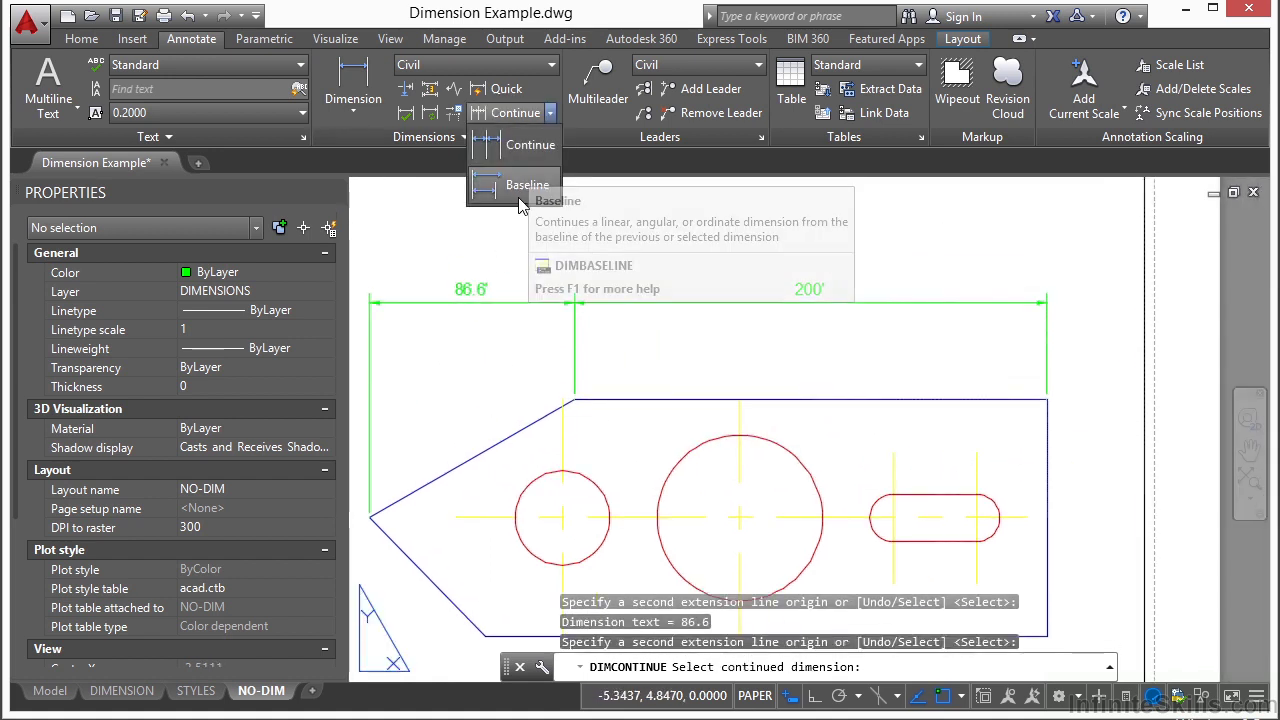
click(520, 185)
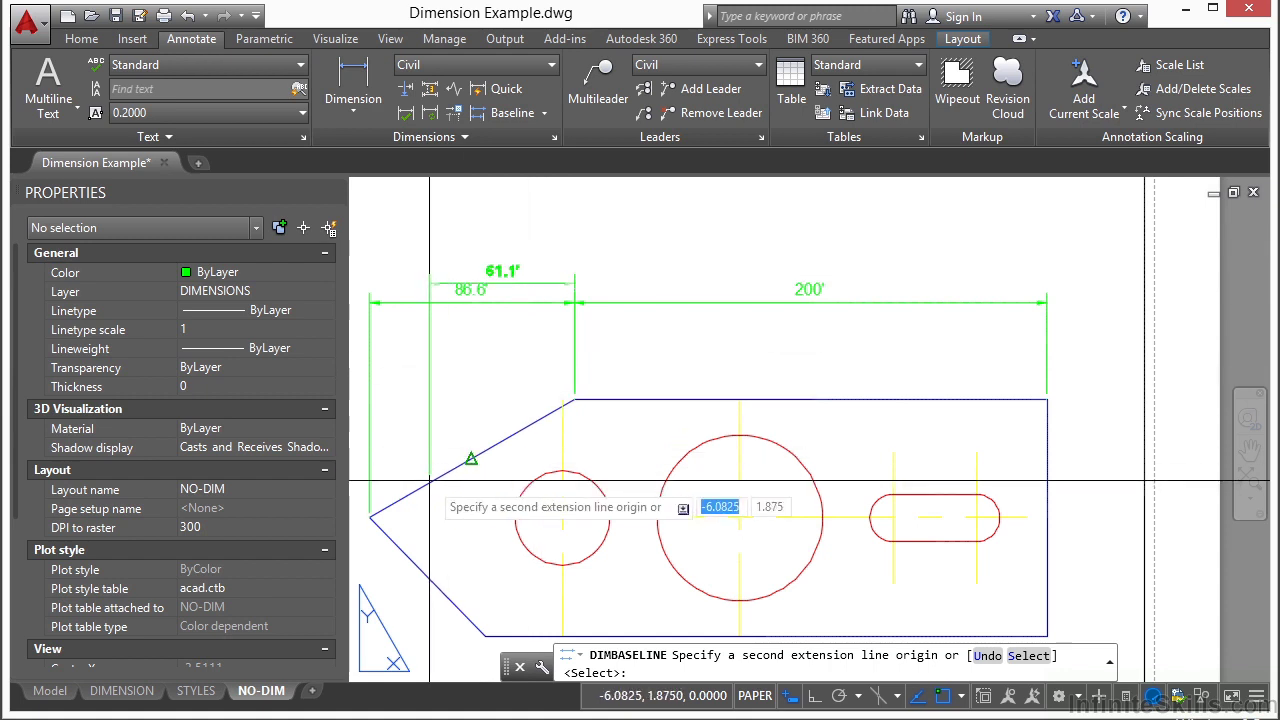
click(471, 457)
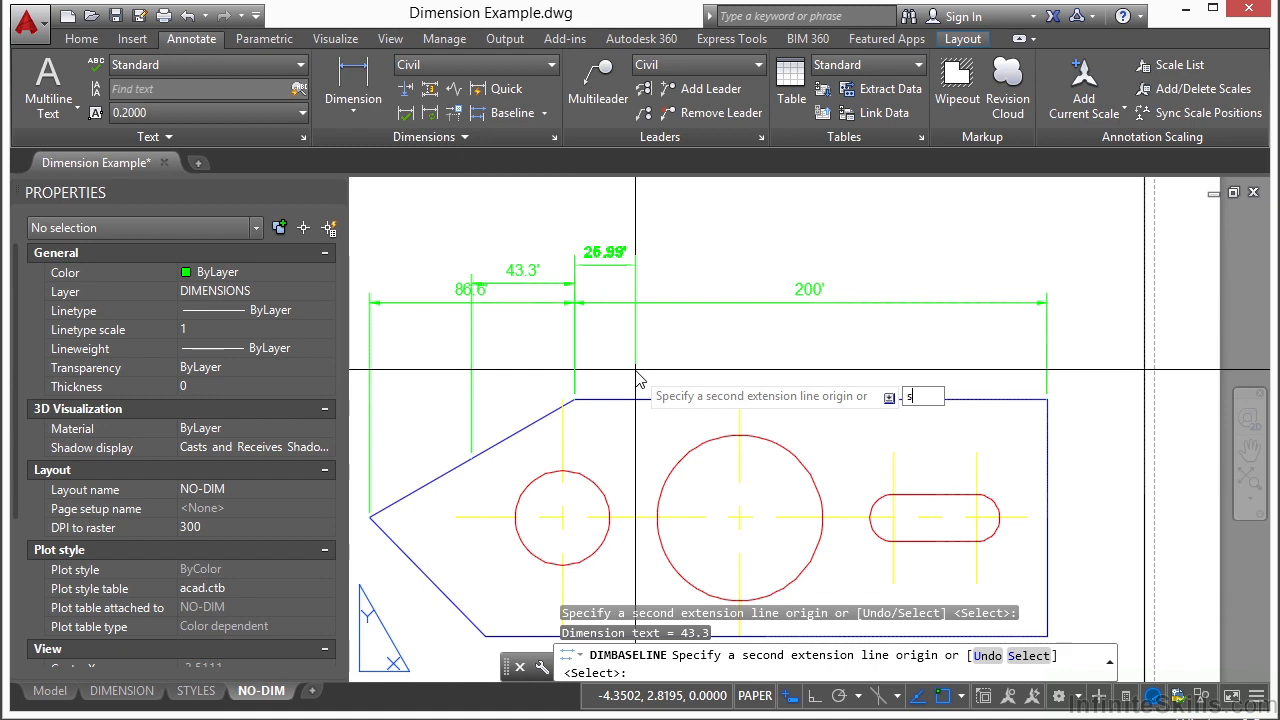
- Add a baseline dimension from the right end of the top edge's linear dimension to the edge point above the large circle's center
text(s)
key(Return)
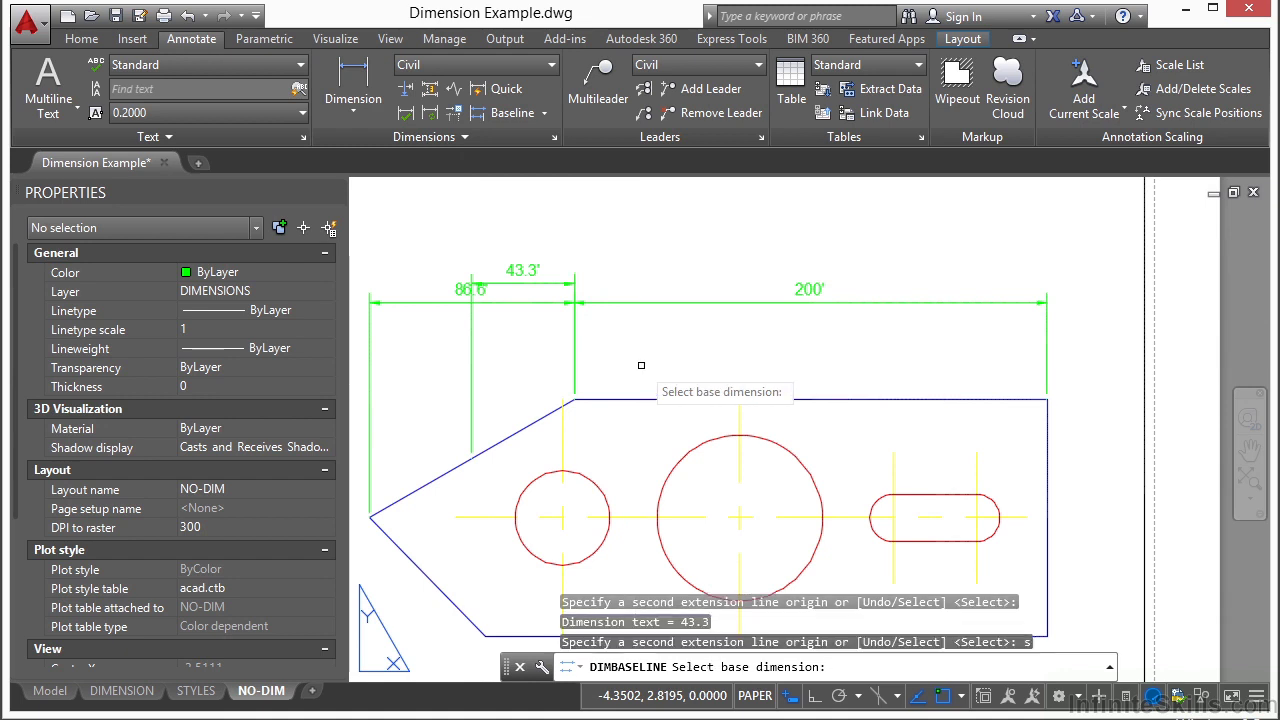
click(1044, 342)
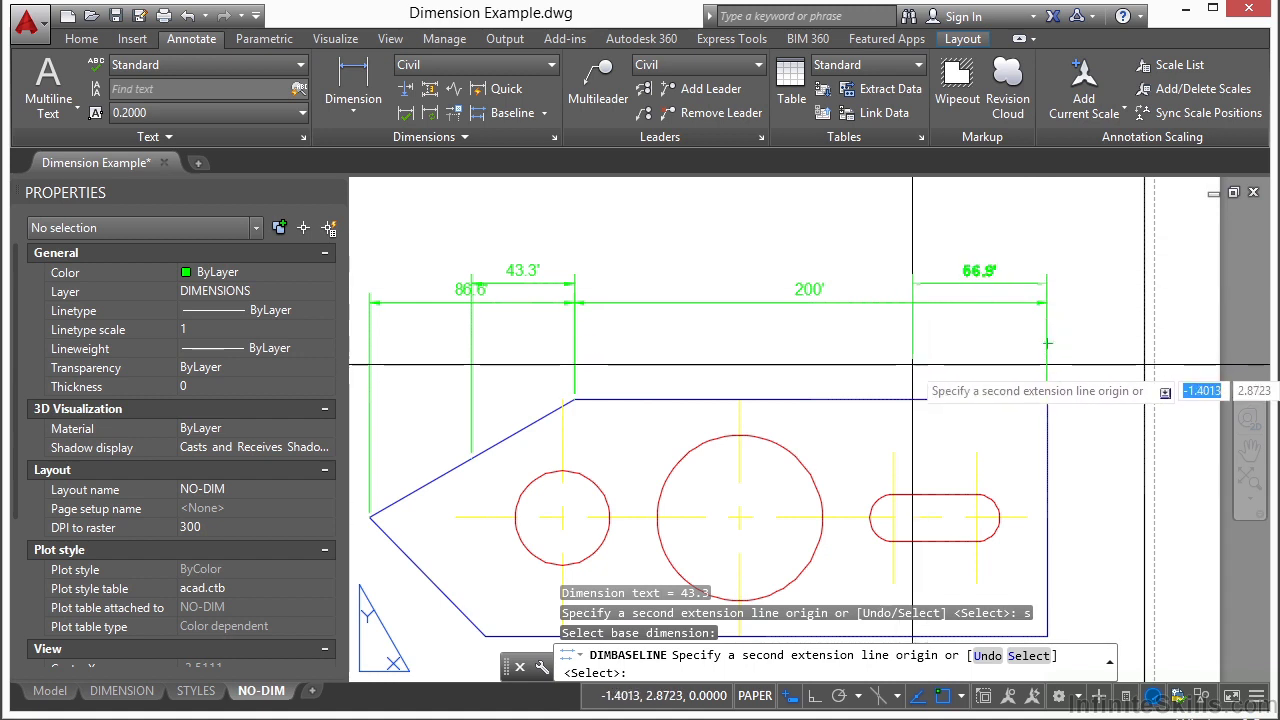
click(739, 400)
key(Return)
key(Return)
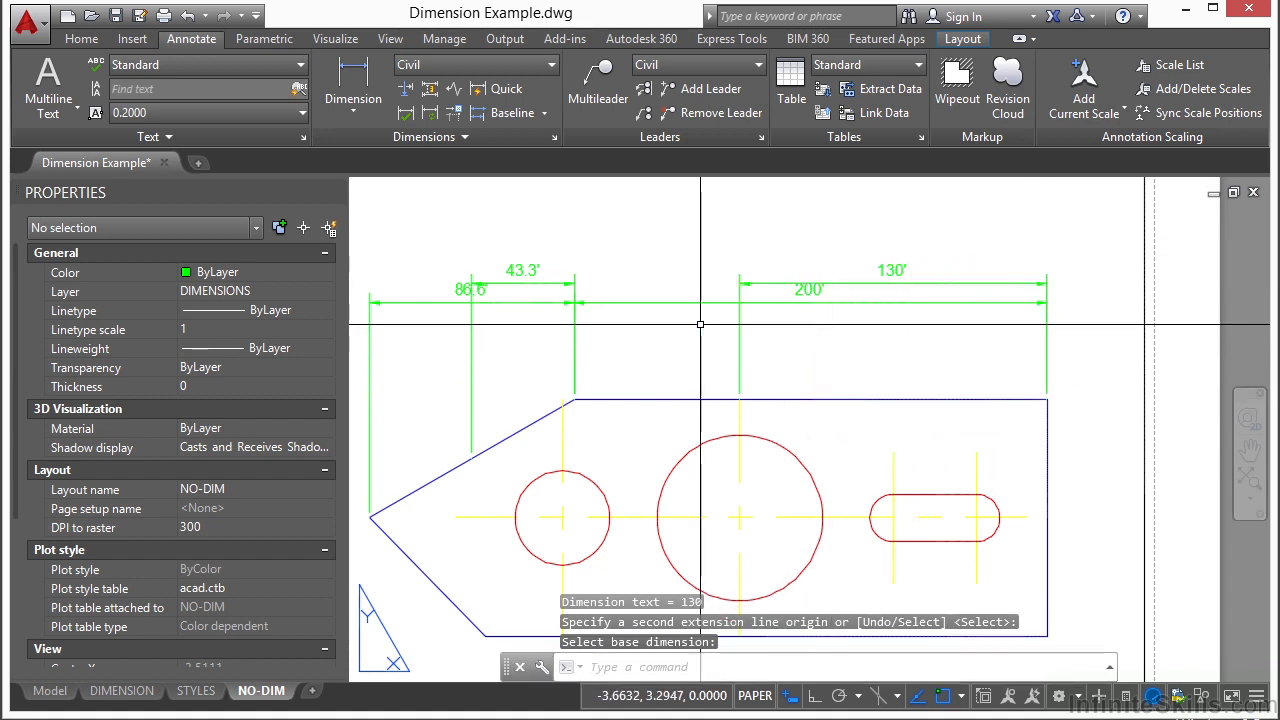
- Add another linear dimension between the endpoints of the part's top edge, placing its line well above the existing dimensions
click(422, 142)
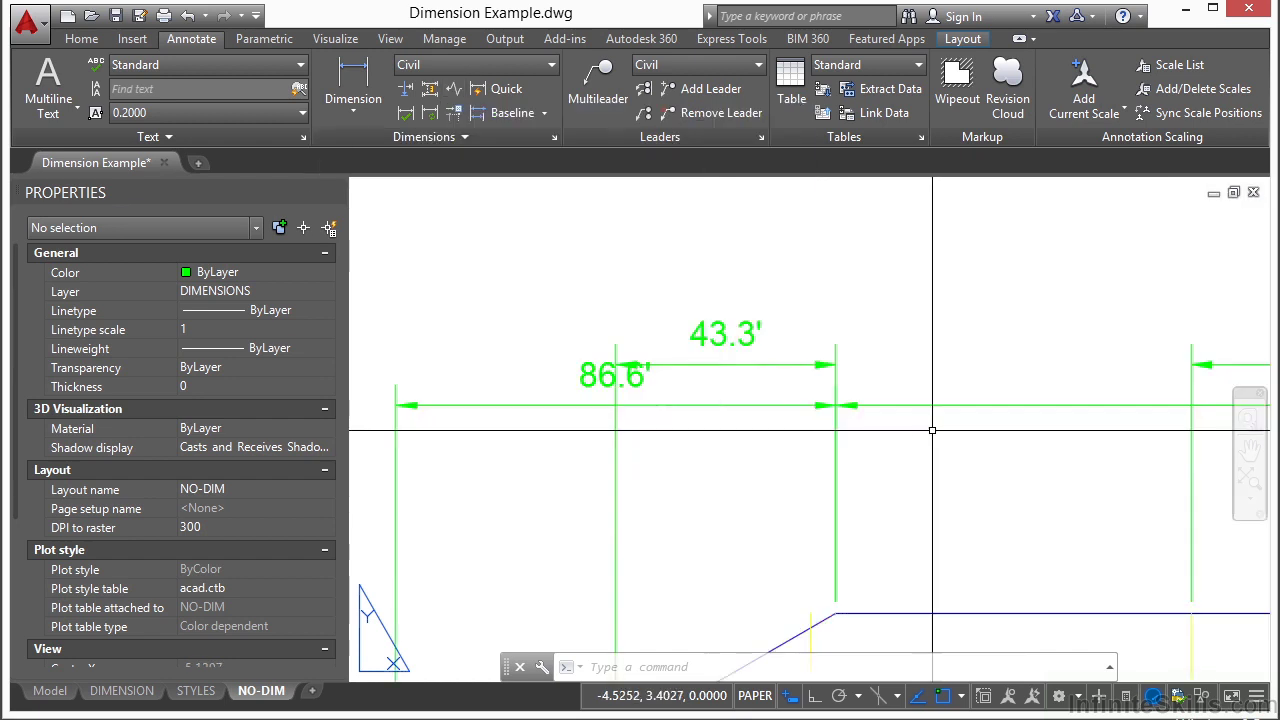
scroll(931, 429, down, 2)
middle_drag(1073, 431, 733, 428)
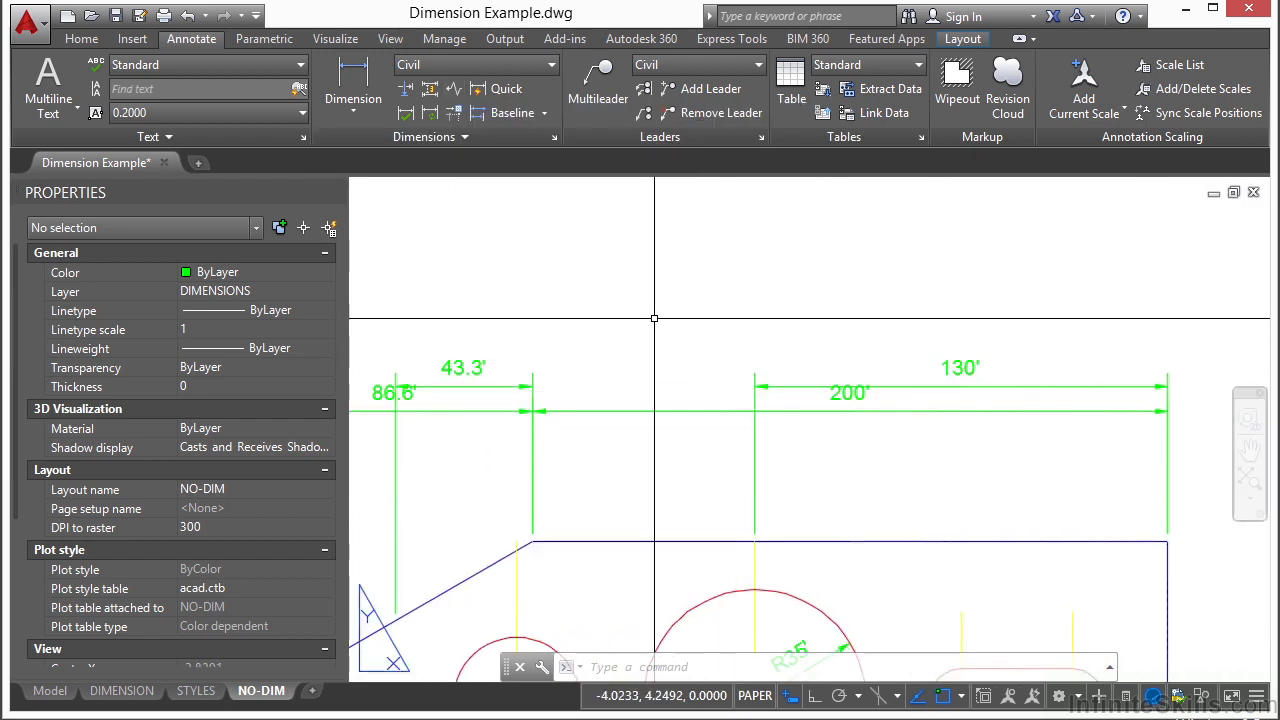
click(358, 78)
click(532, 542)
click(1167, 542)
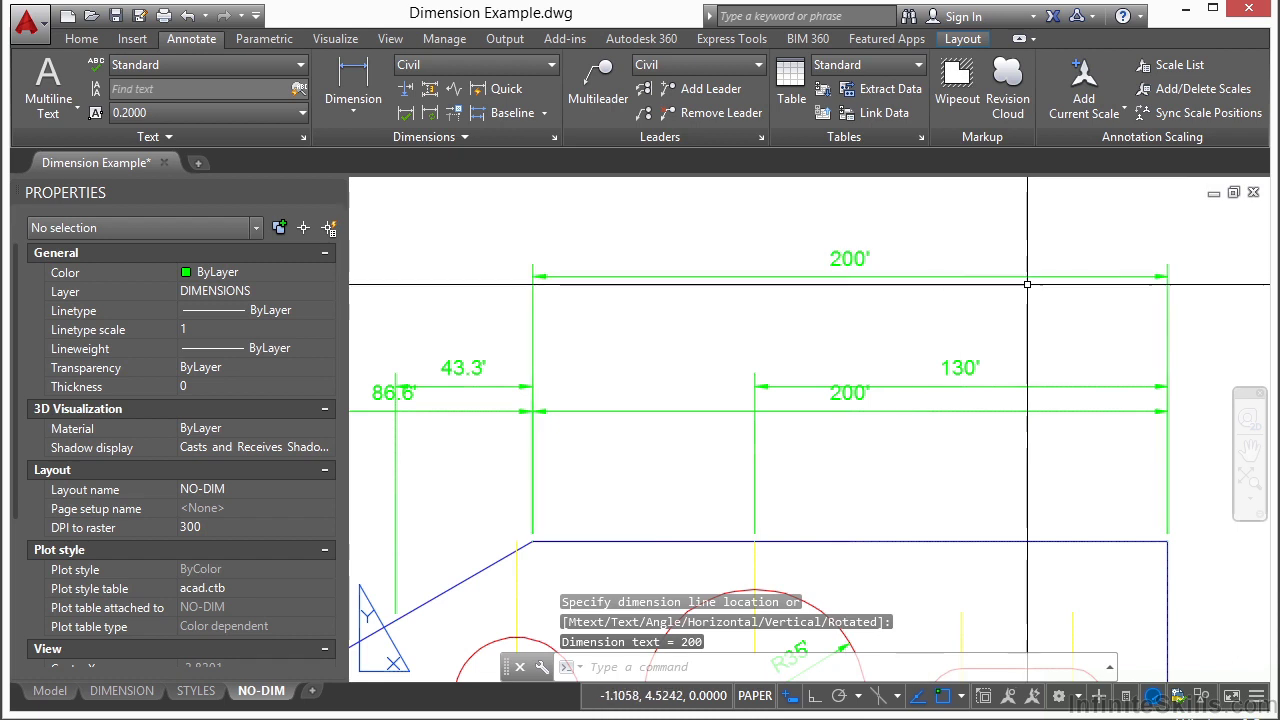
- Stretch the right origin point of the uppermost linear dimension beyond the part's corner, to a length of about 215'
middle_drag(1167, 319, 1003, 325)
click(1021, 325)
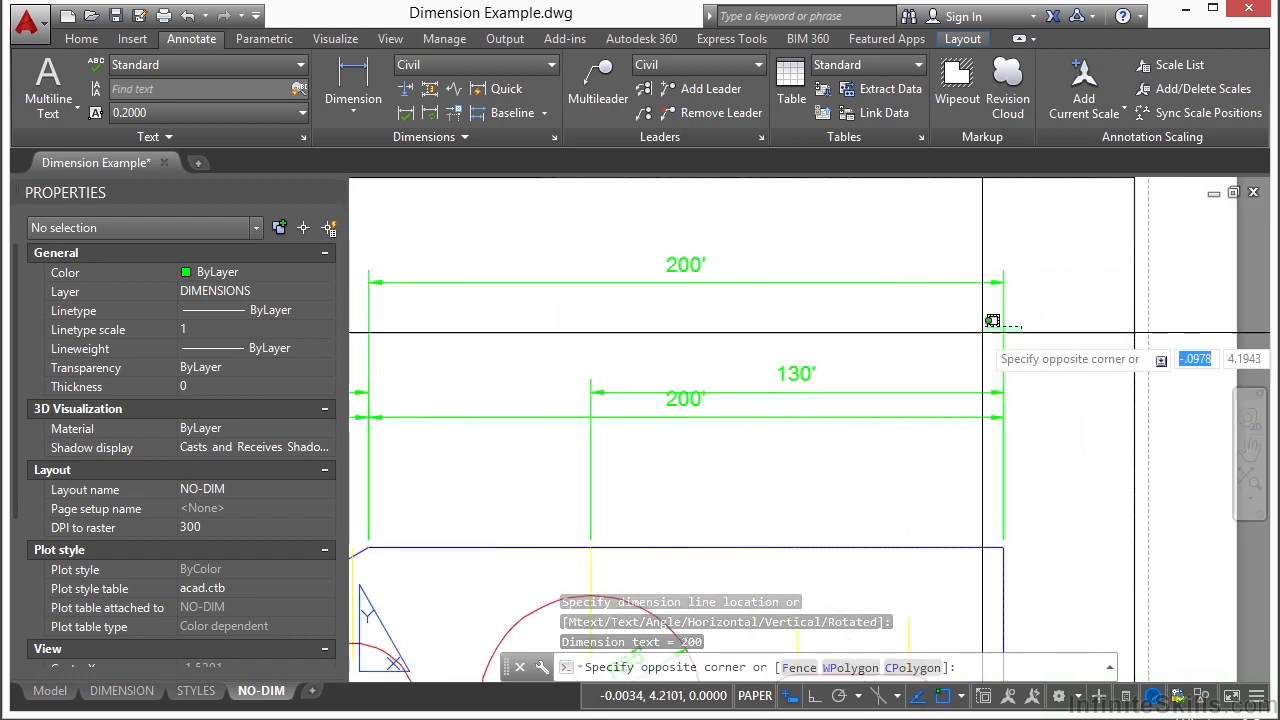
click(986, 340)
click(1003, 547)
click(1051, 547)
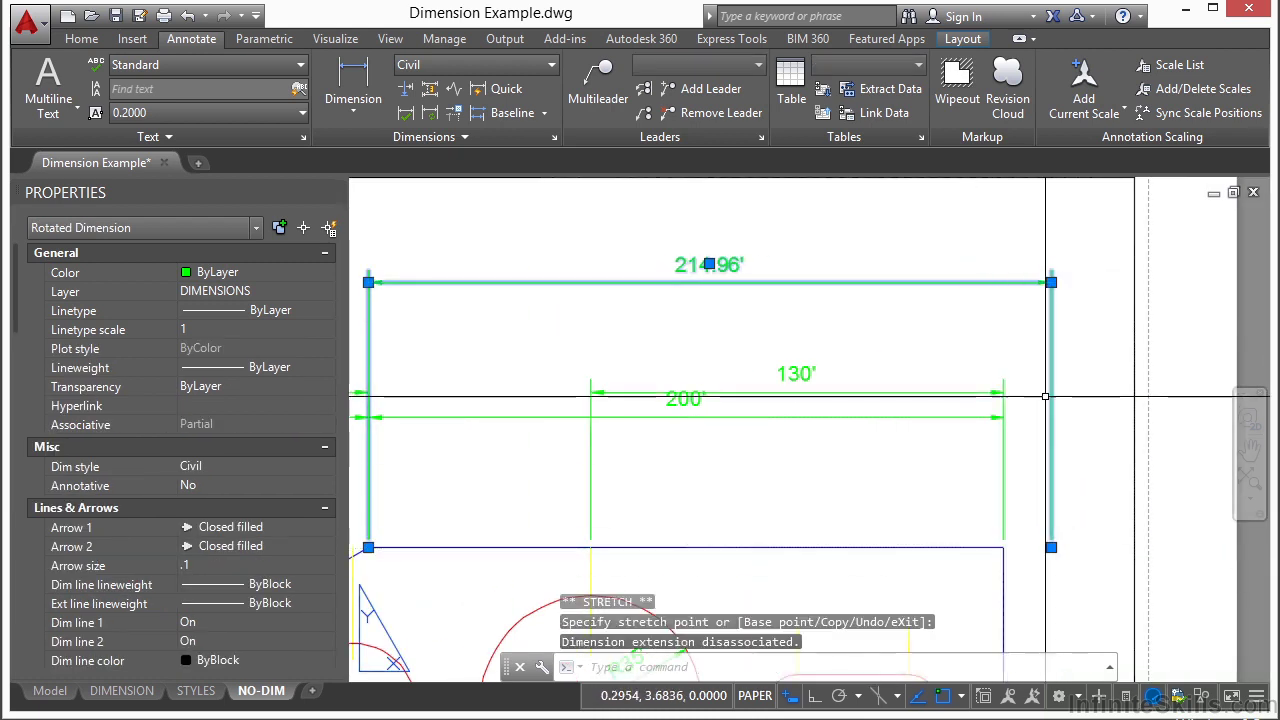
key(Escape)
middle_drag(947, 360, 992, 353)
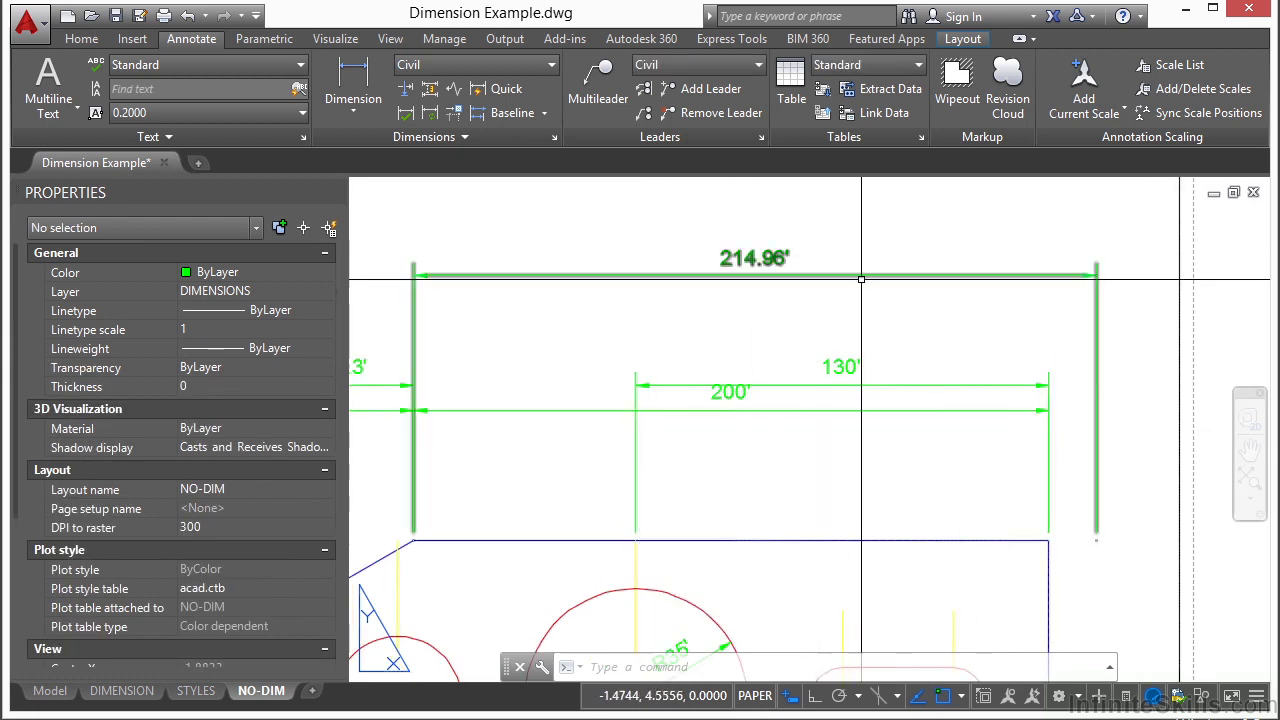
- Add a jog to the dimension line of the uppermost linear dimension
scroll(832, 232, up, 2)
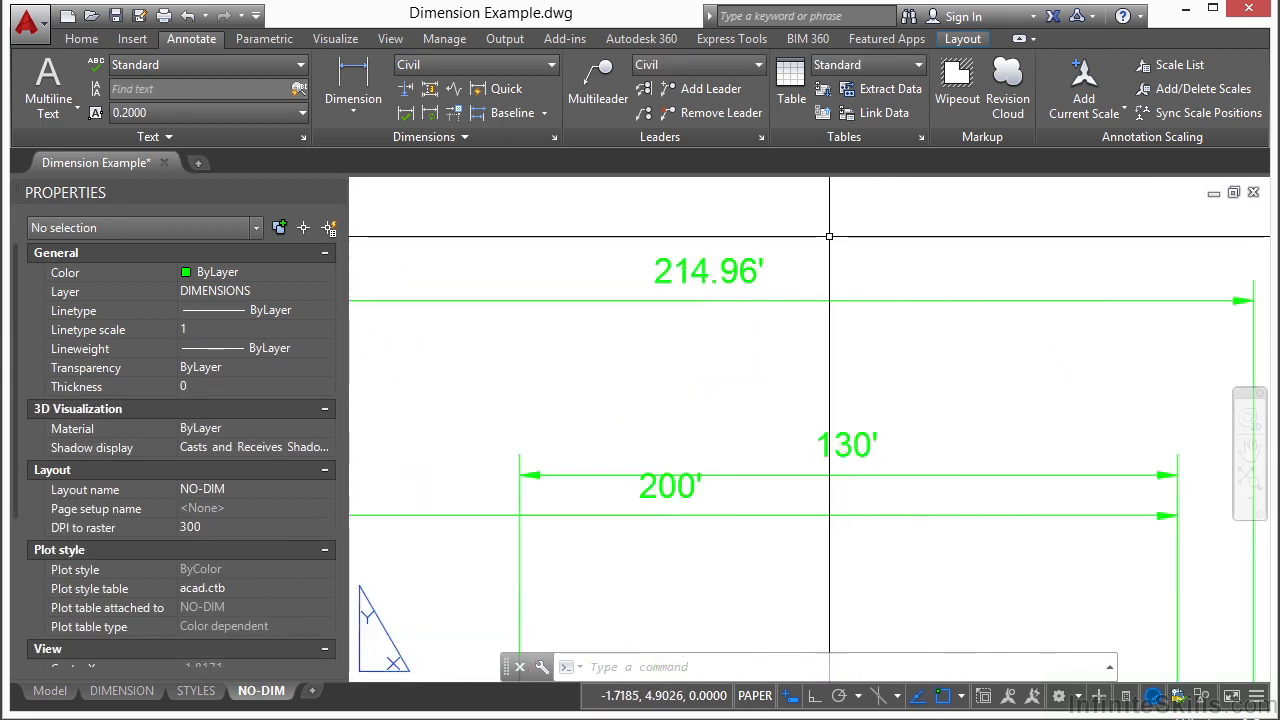
click(454, 90)
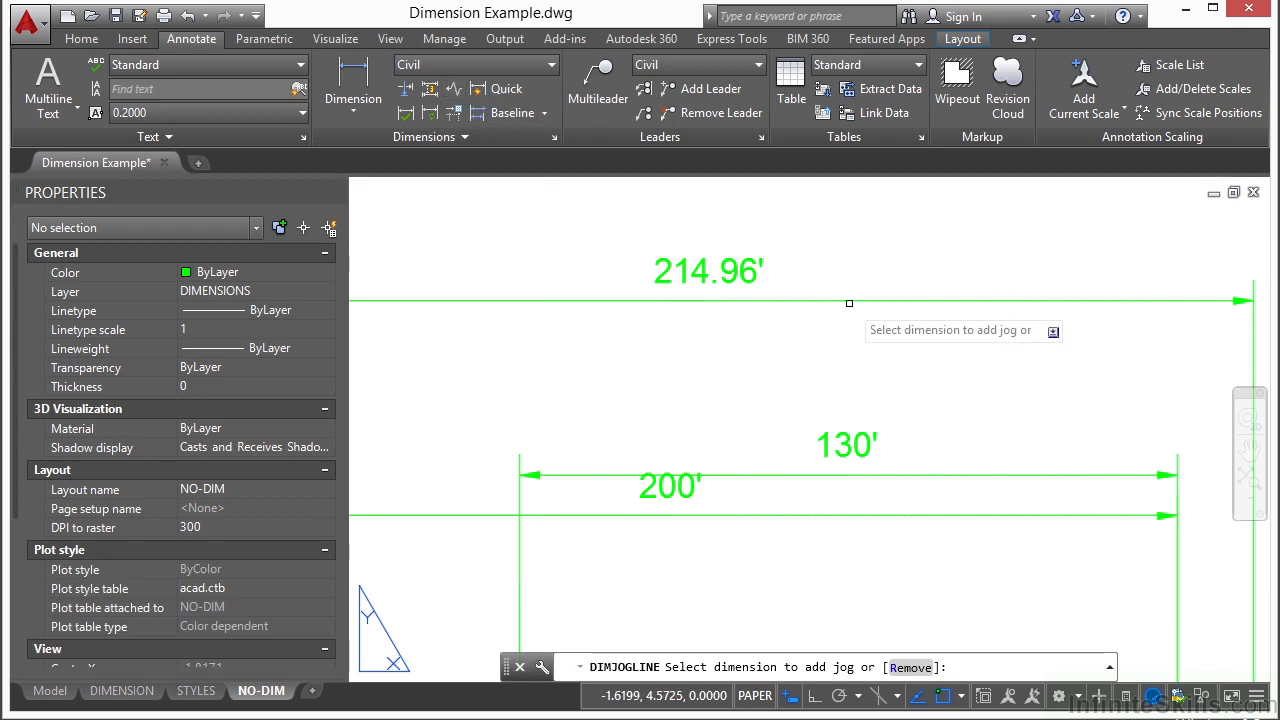
click(846, 301)
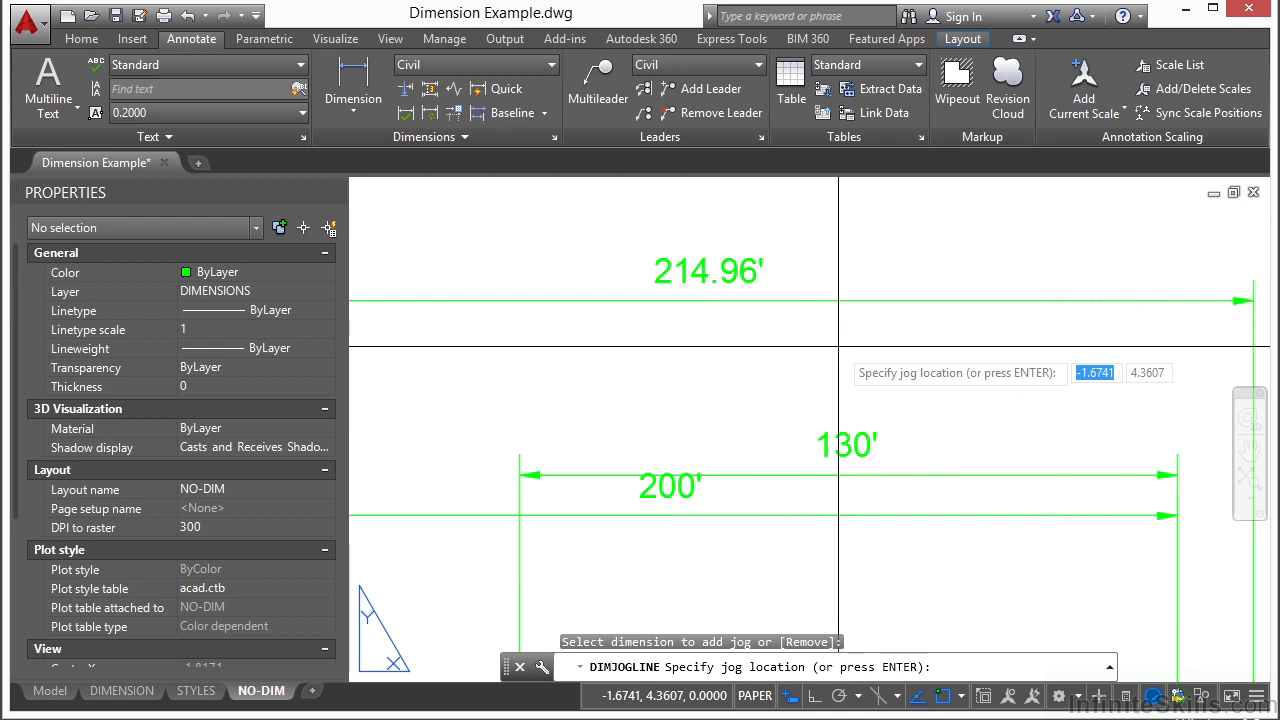
click(838, 346)
- Move the jog symbol farther right along the uppermost dimension's line with its grip, and deselect the dimension
click(944, 284)
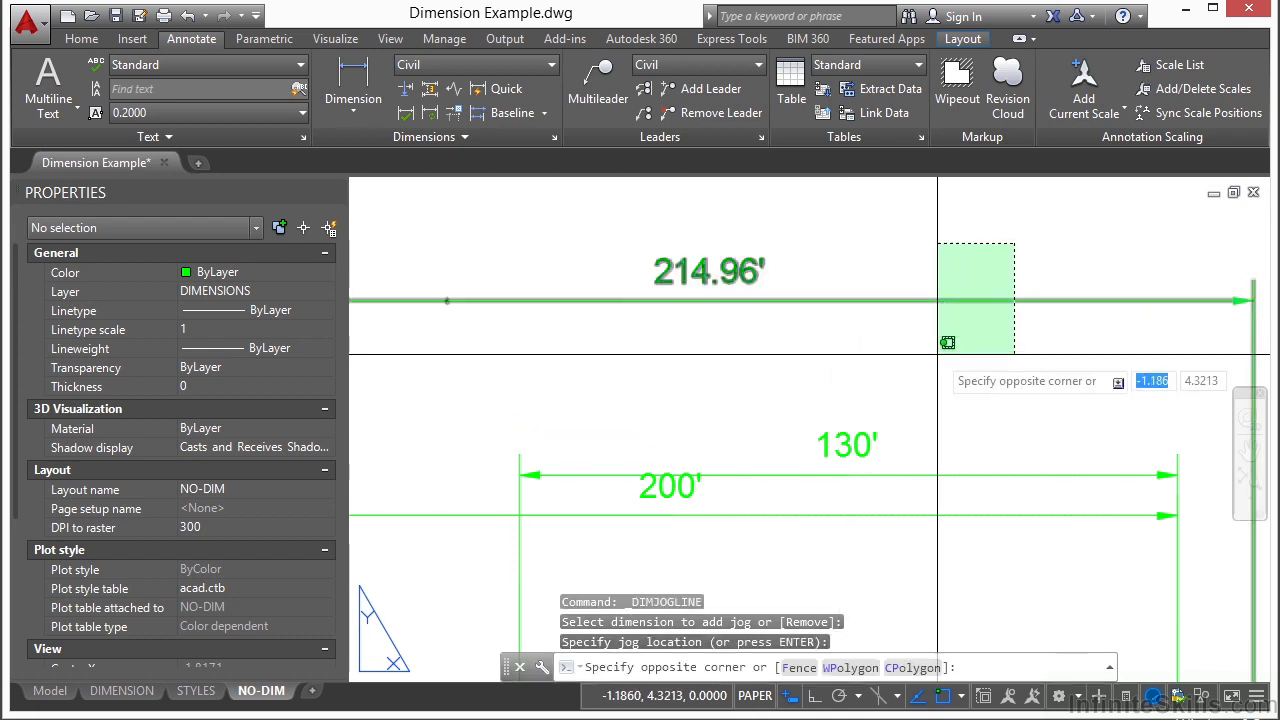
click(862, 357)
scroll(545, 280, up, 8)
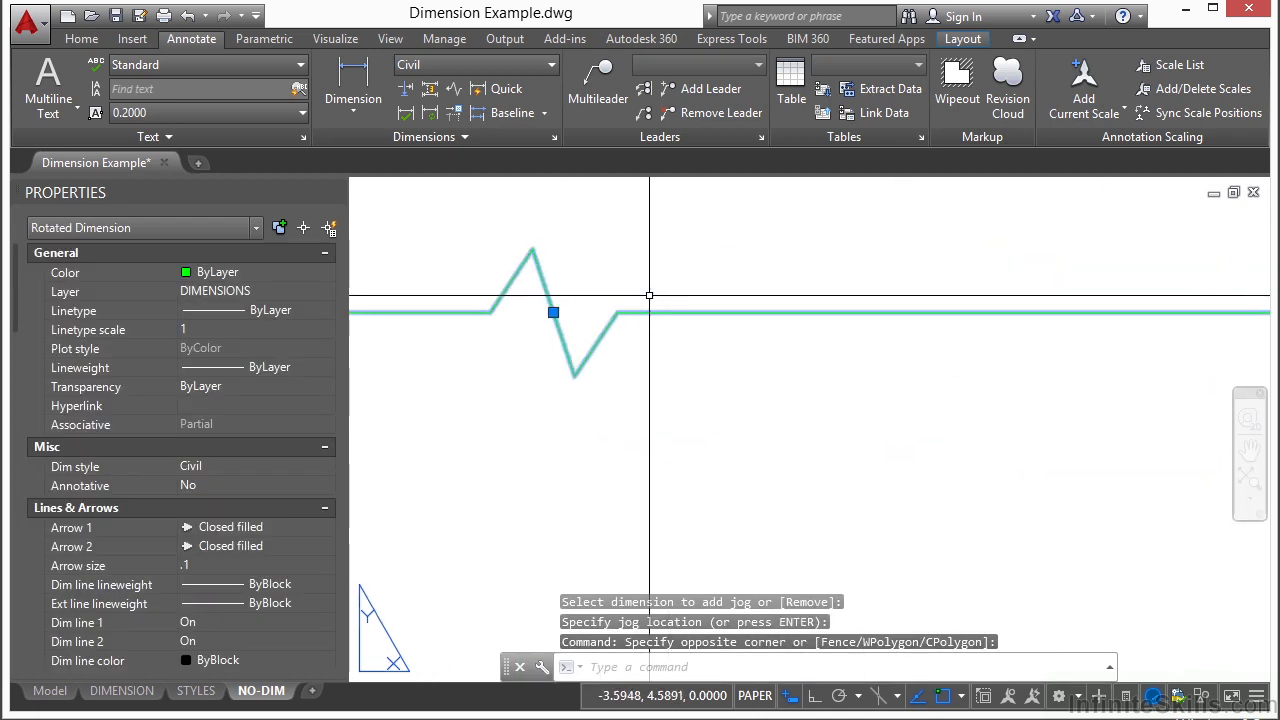
click(553, 312)
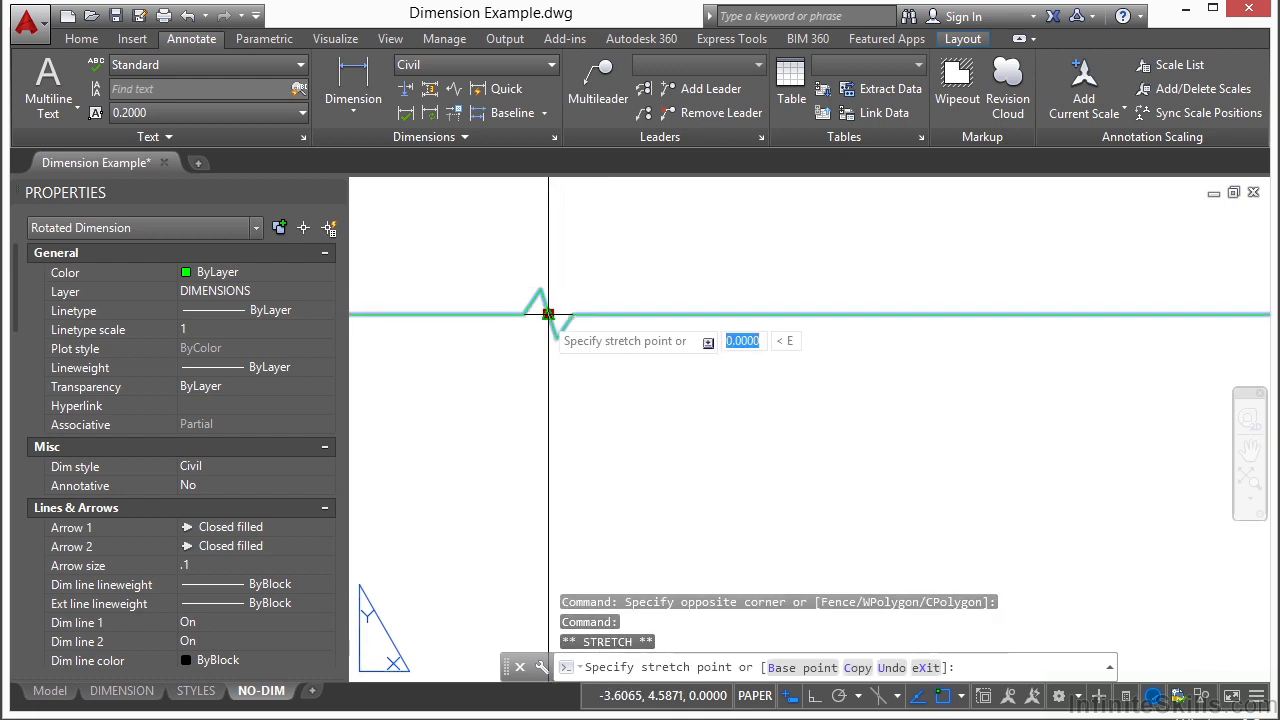
click(966, 338)
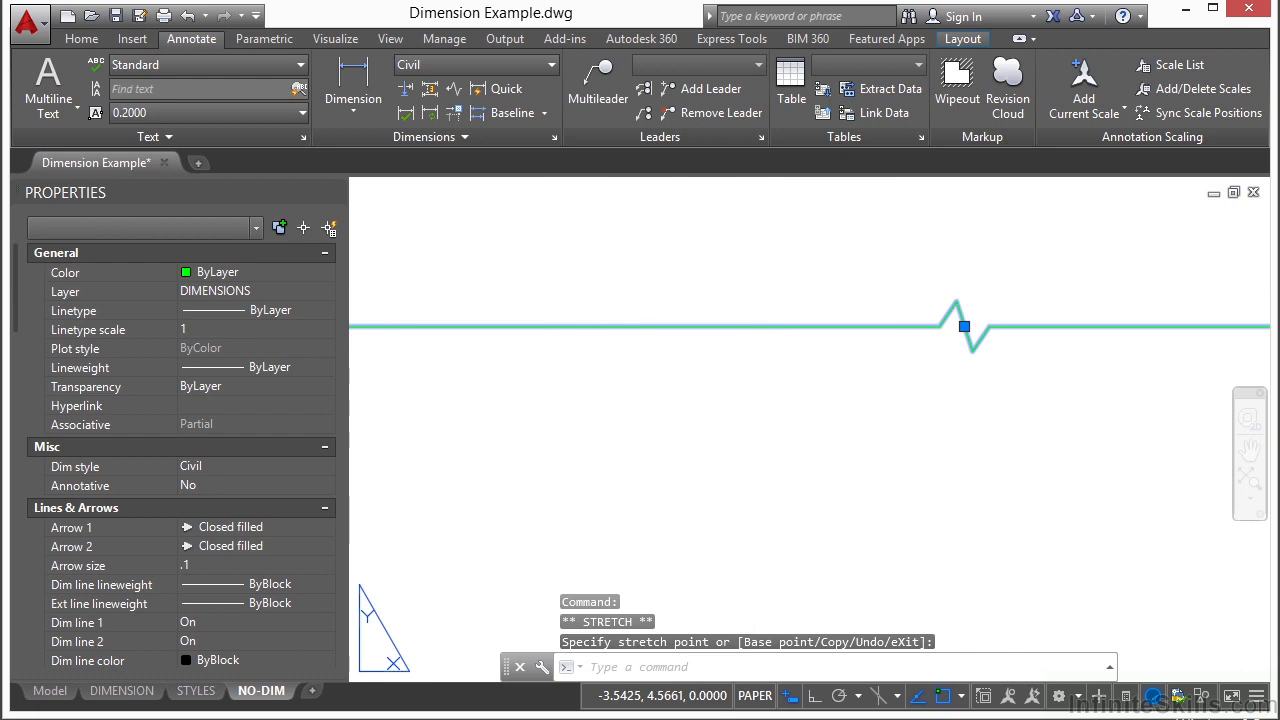
key(Escape)
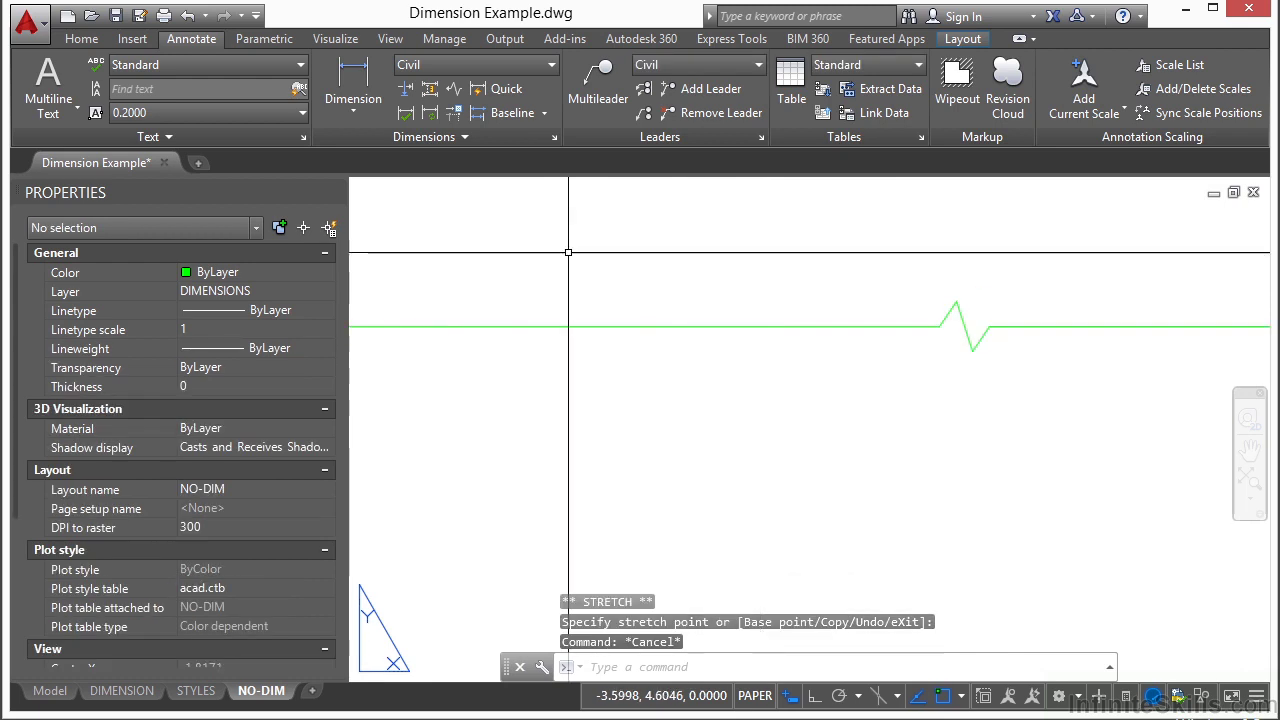
- Remove the jog from the uppermost dimension's line with the Remove option of the jog line command
click(455, 90)
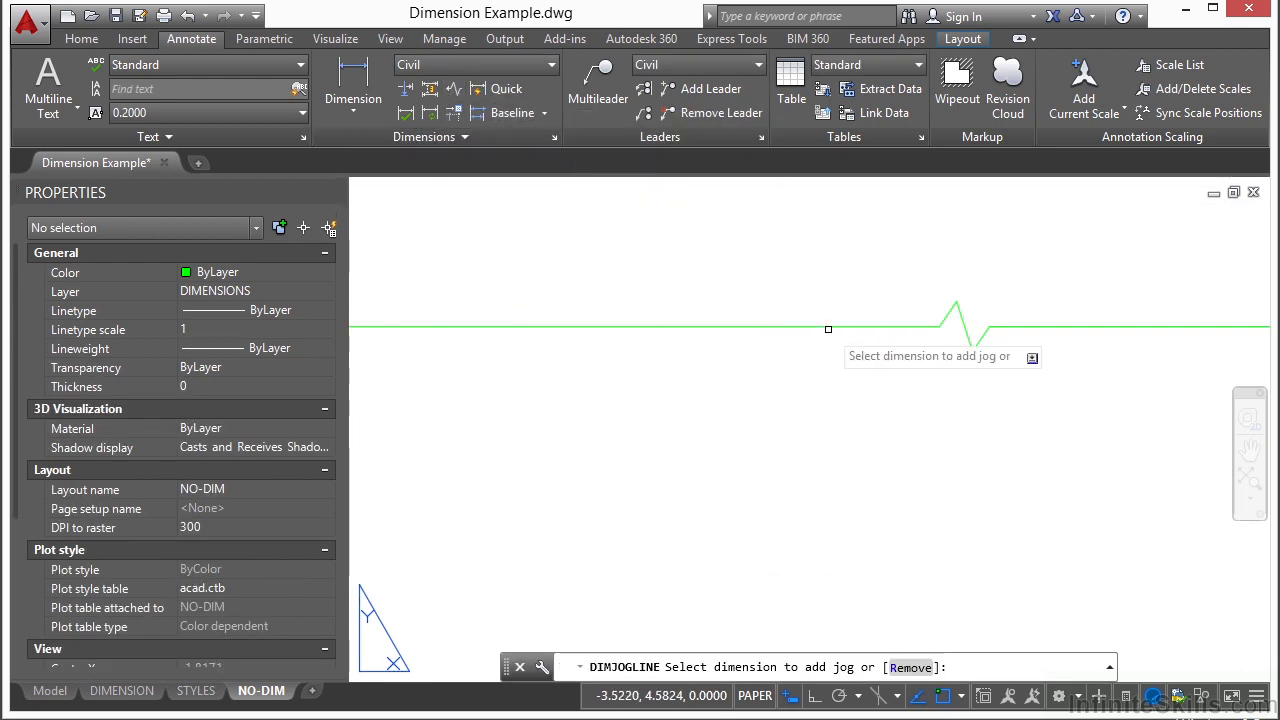
text(r)
key(Return)
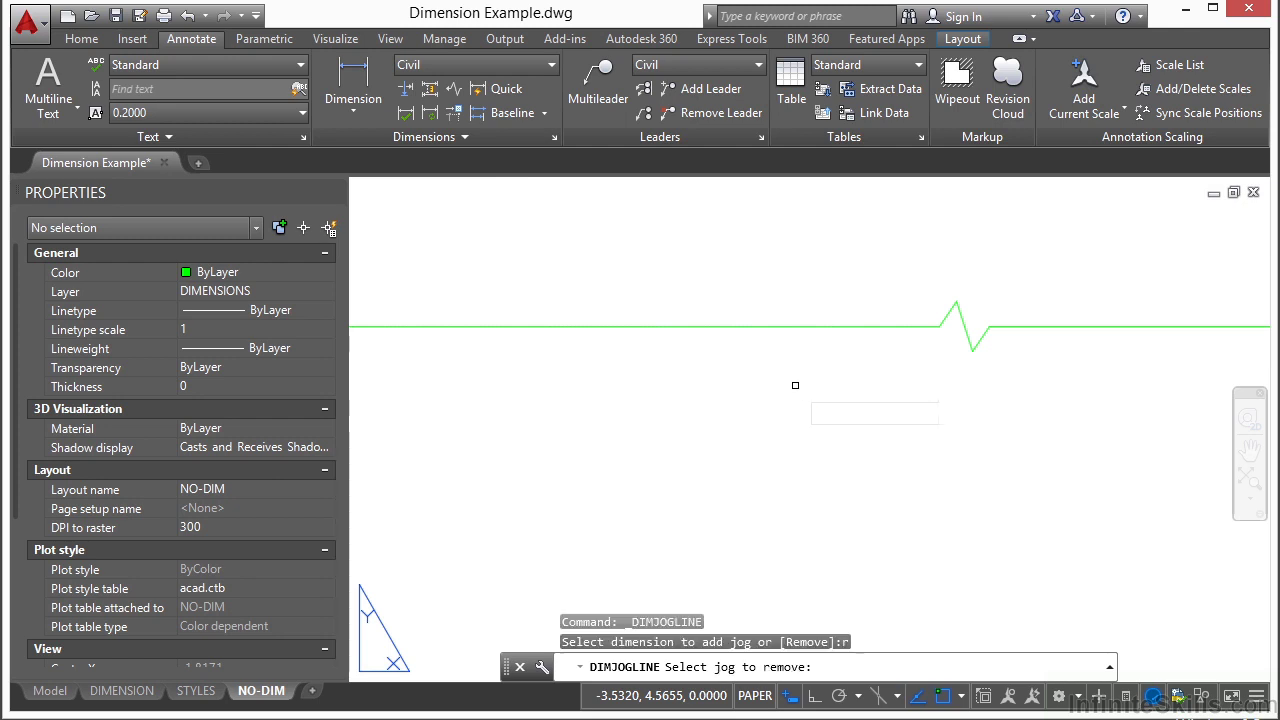
click(806, 335)
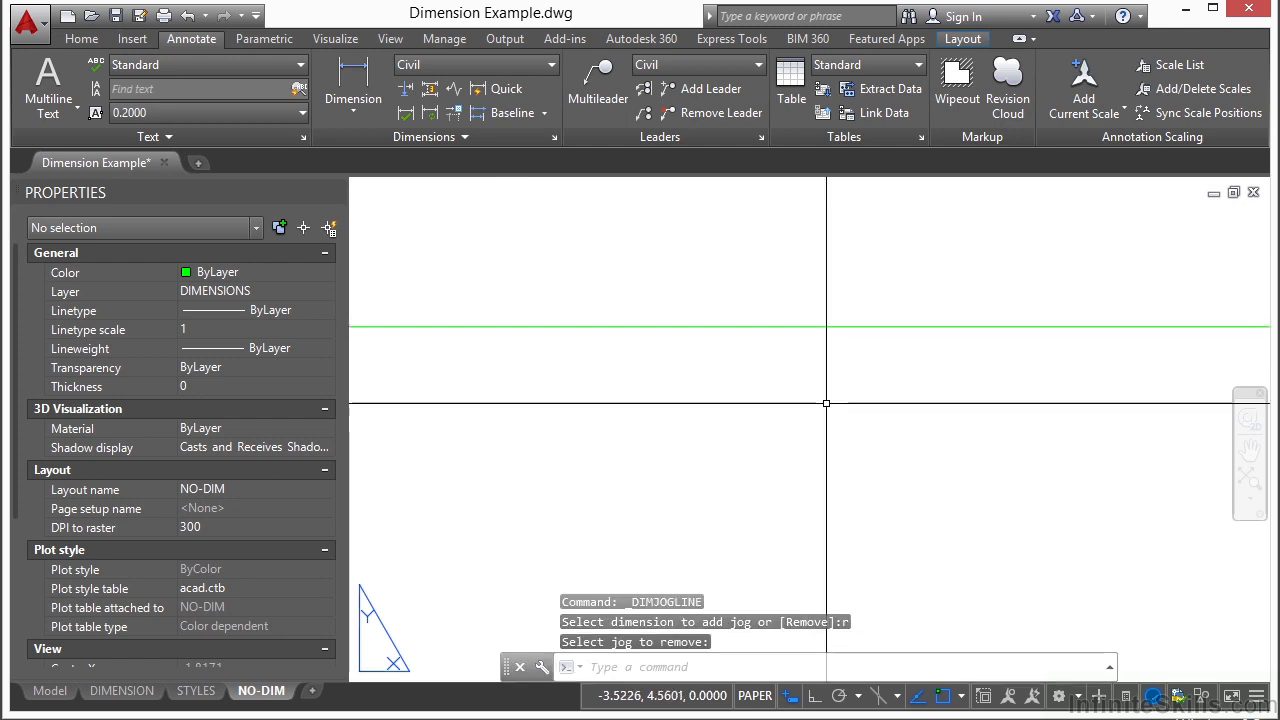
- Set the precision of the uppermost linear dimension to four decimal places (0.0000)
scroll(766, 365, down, 6)
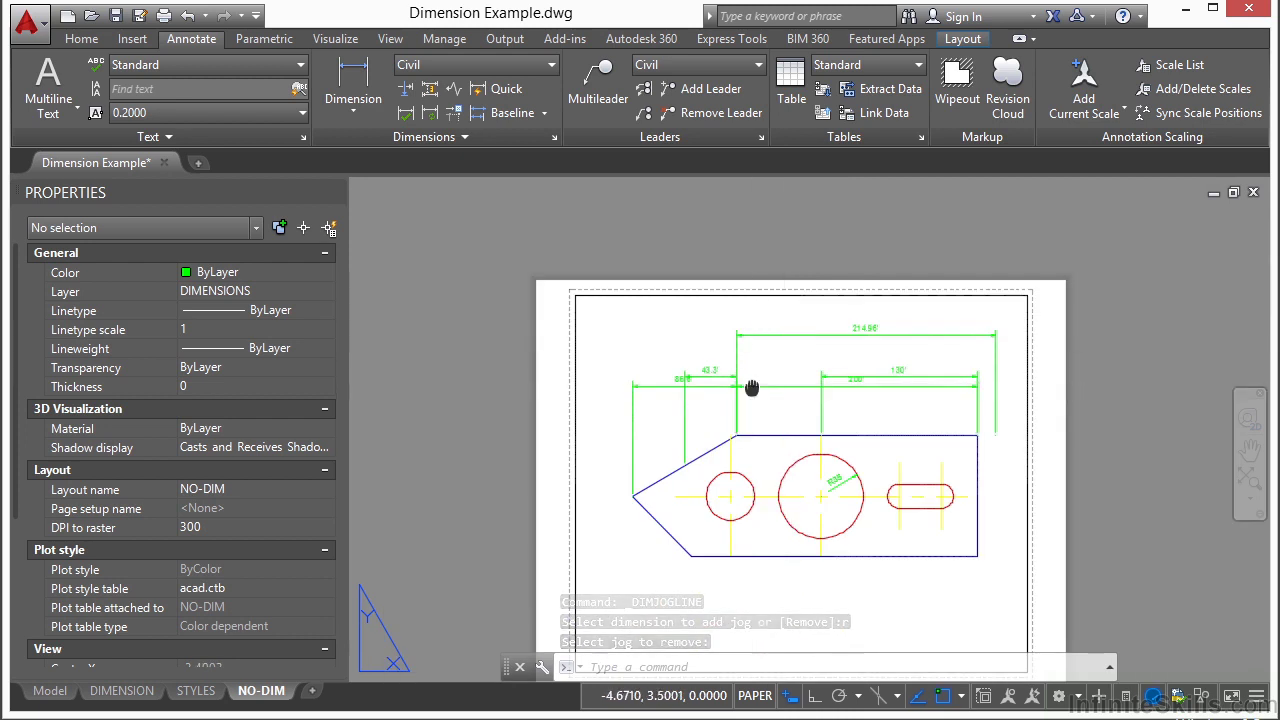
middle_drag(751, 386, 705, 313)
click(772, 264)
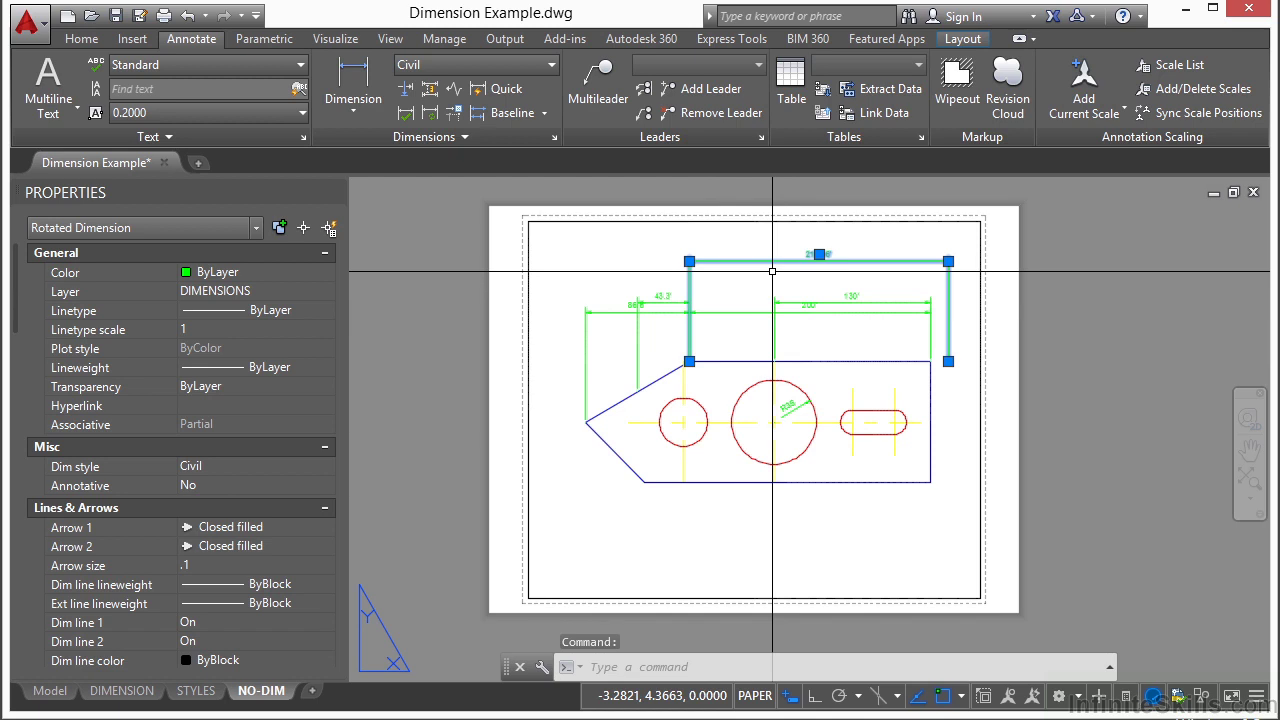
right_click(773, 276)
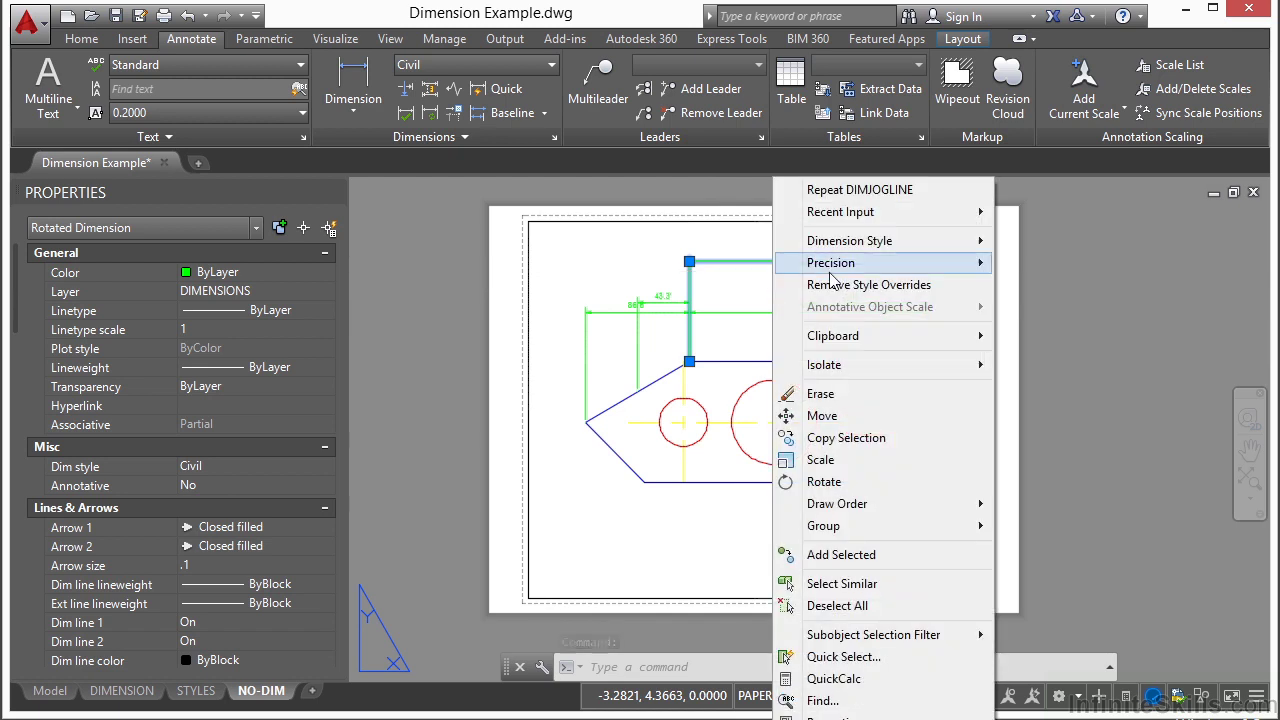
mouse_move(928, 245)
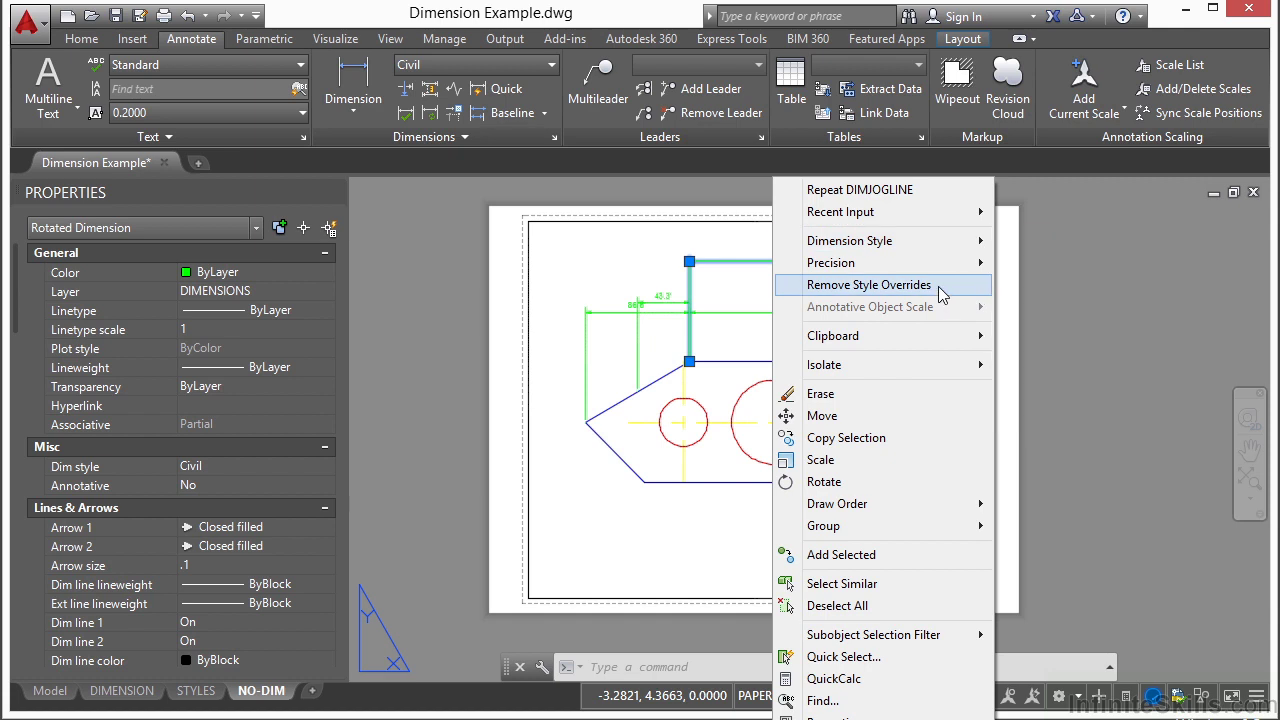
mouse_move(960, 271)
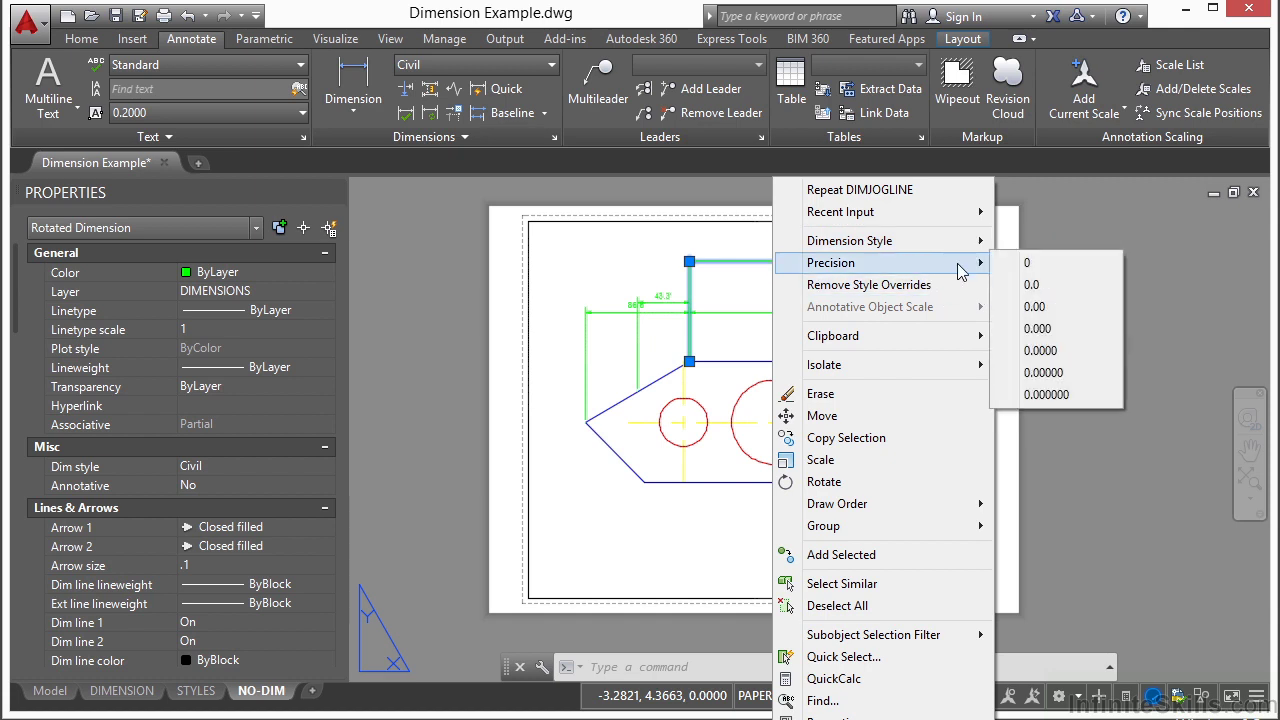
click(1058, 362)
scroll(990, 351, up, 3)
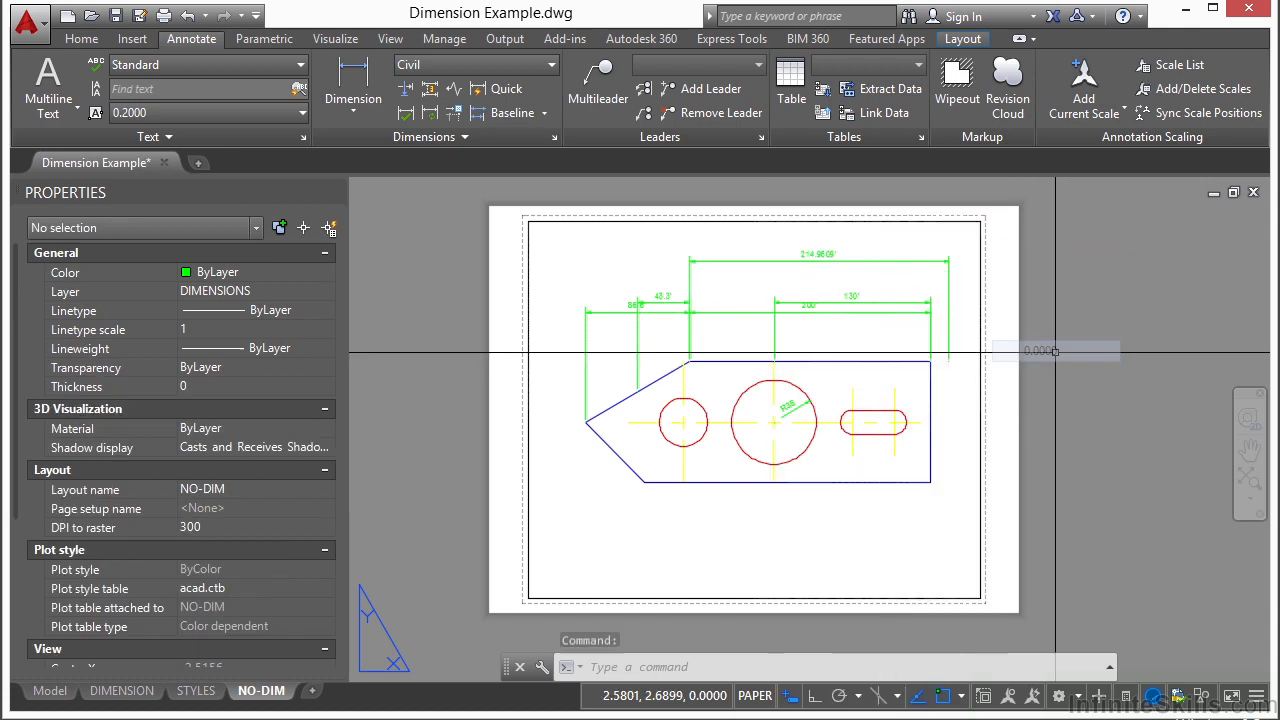
scroll(803, 310, up, 5)
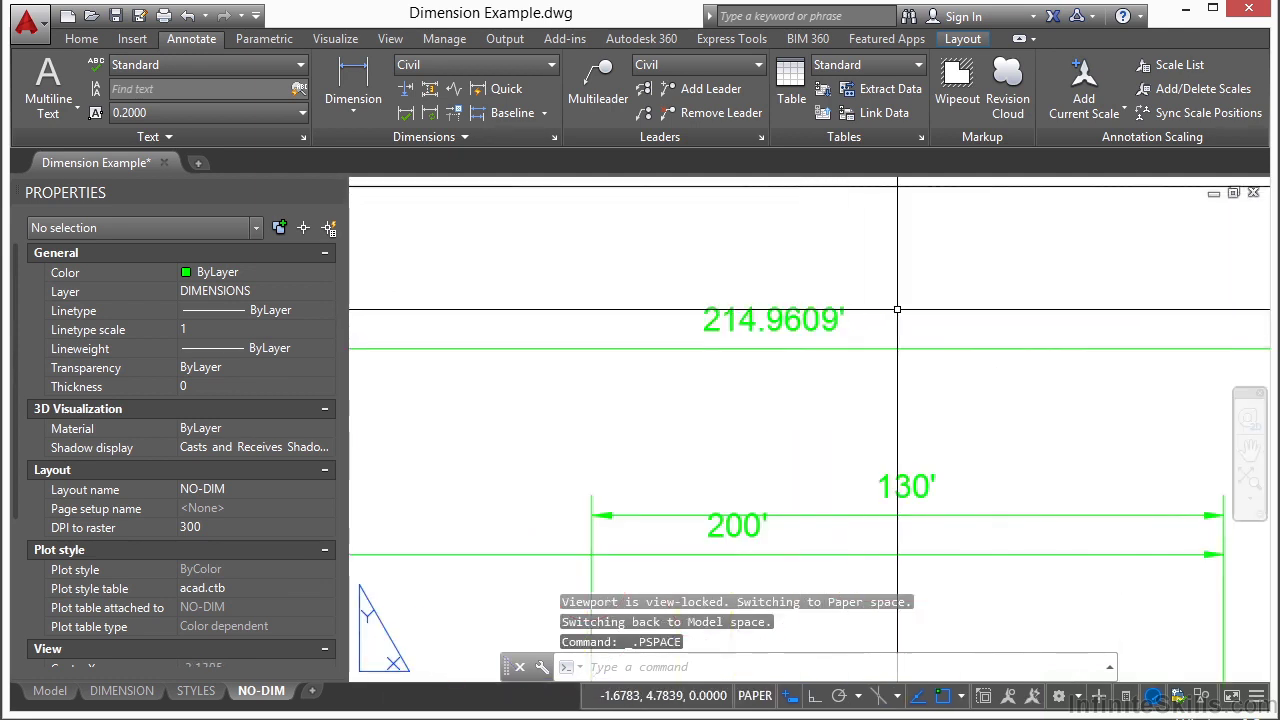
click(898, 344)
click(855, 366)
right_click(884, 352)
key(Escape)
key(Escape)
key(Escape)
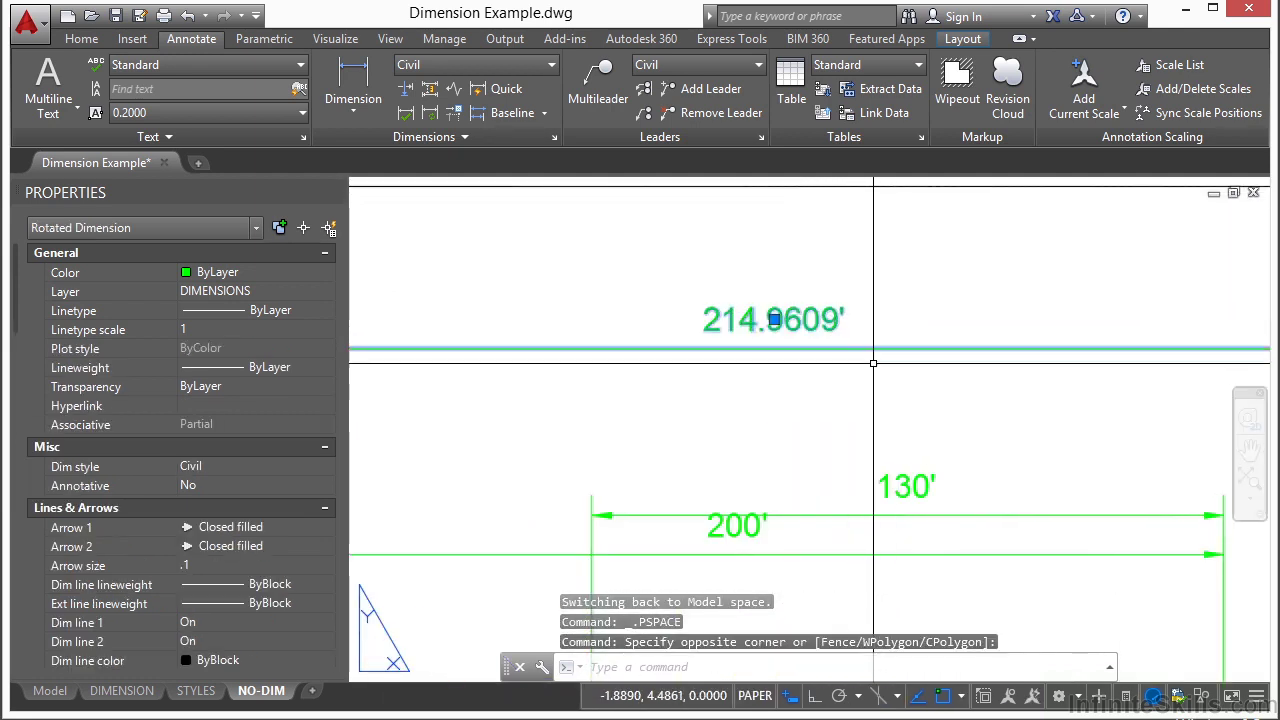